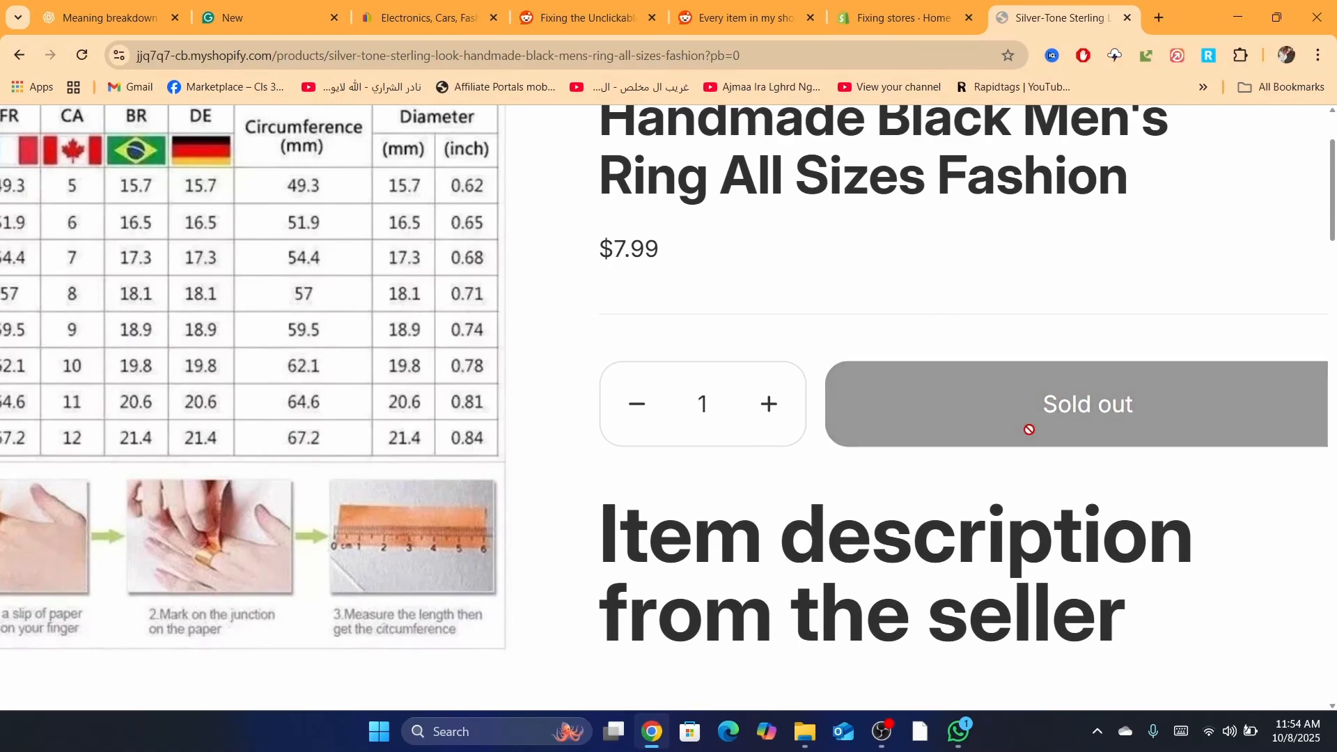
triple_click(845, 224)
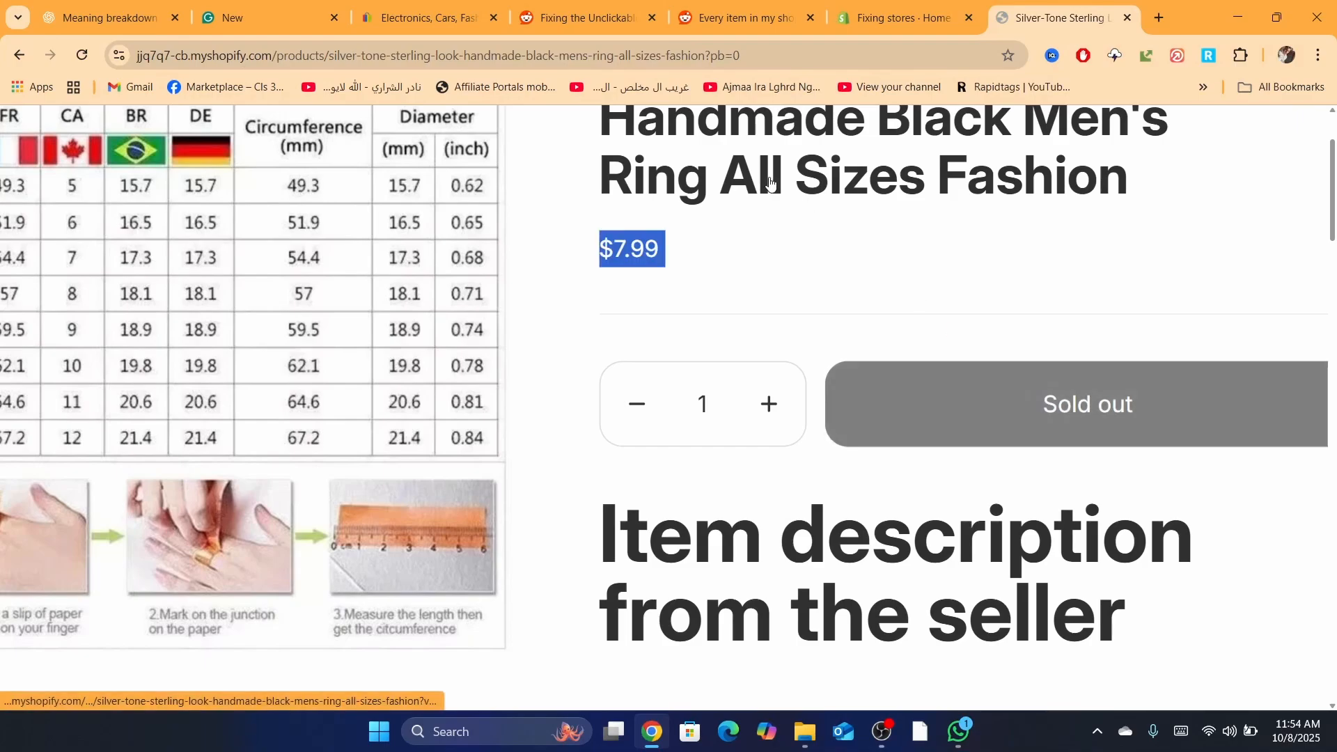
double_click(1158, 490)
left_click_drag(1159, 491, 1024, 363)
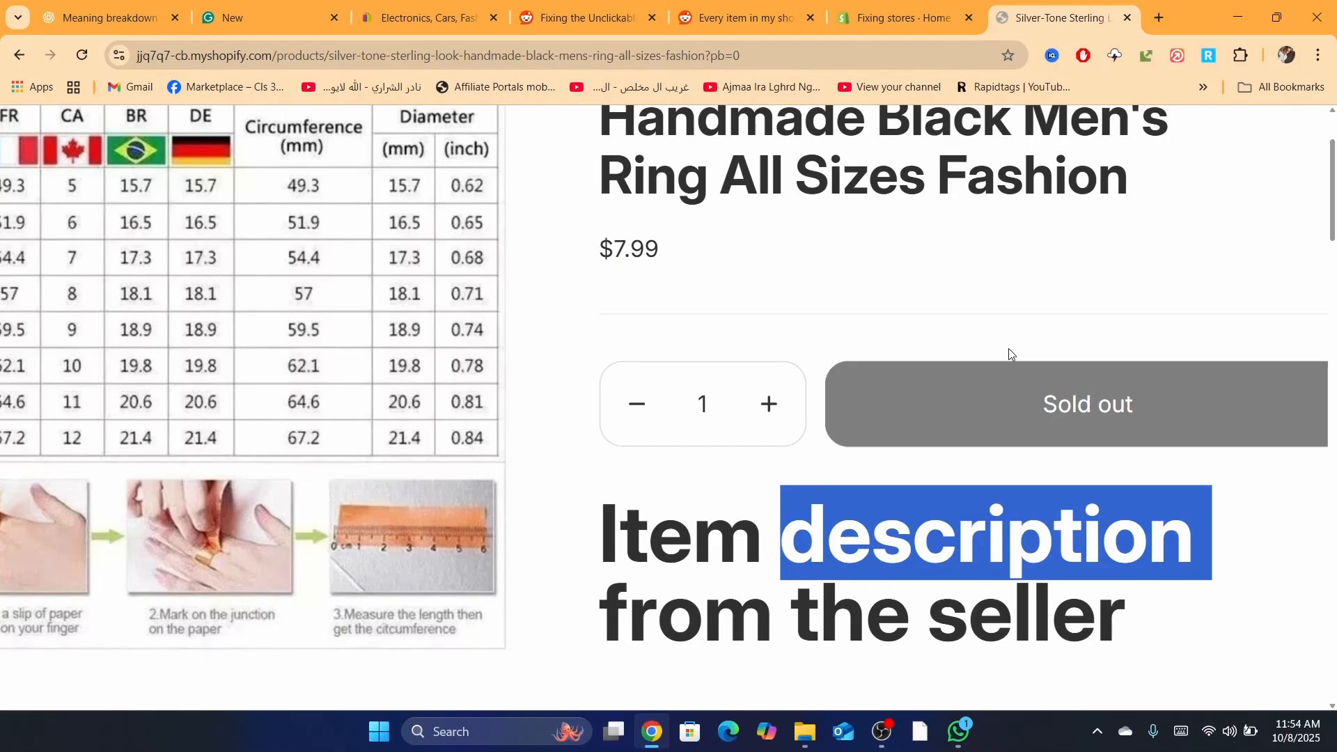
- Switch to the store admin and open all four products in the bulk editor
left_click(916, 13)
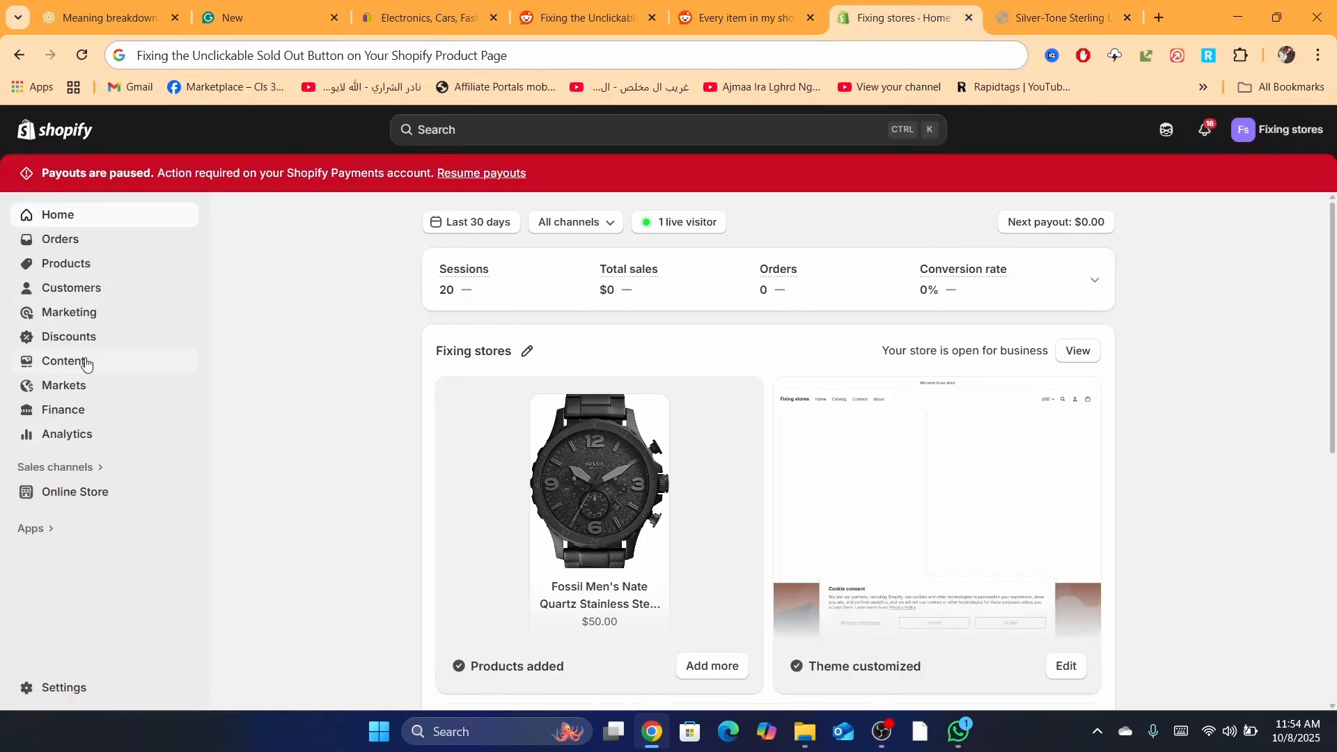
left_click(64, 264)
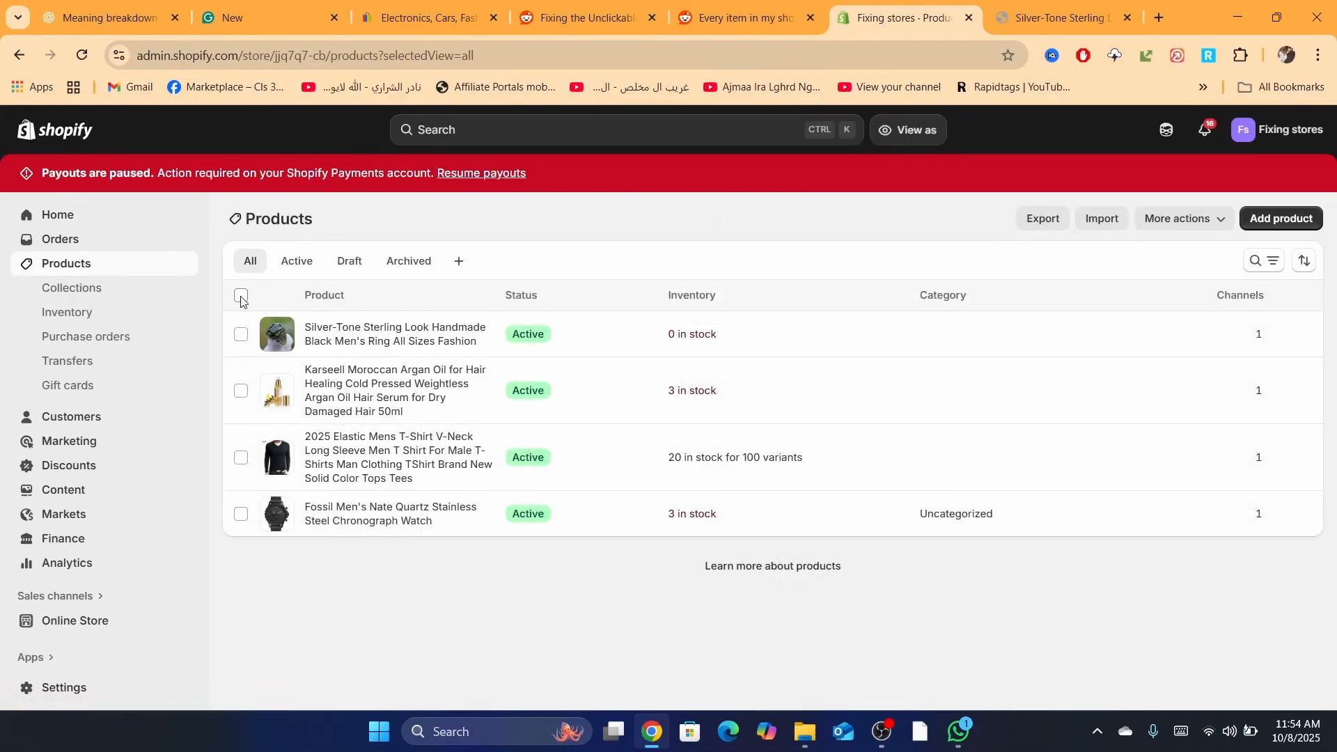
scroll(241, 299, "up", 4)
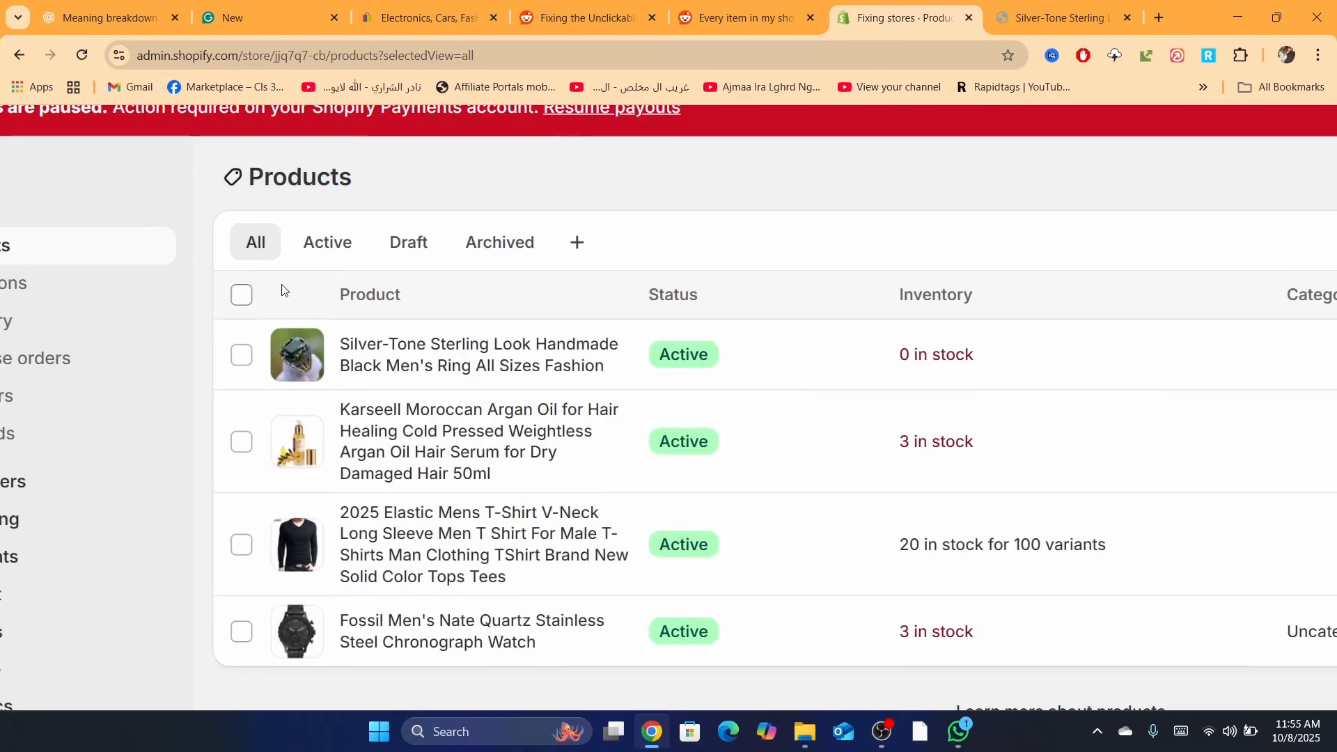
left_click(241, 298)
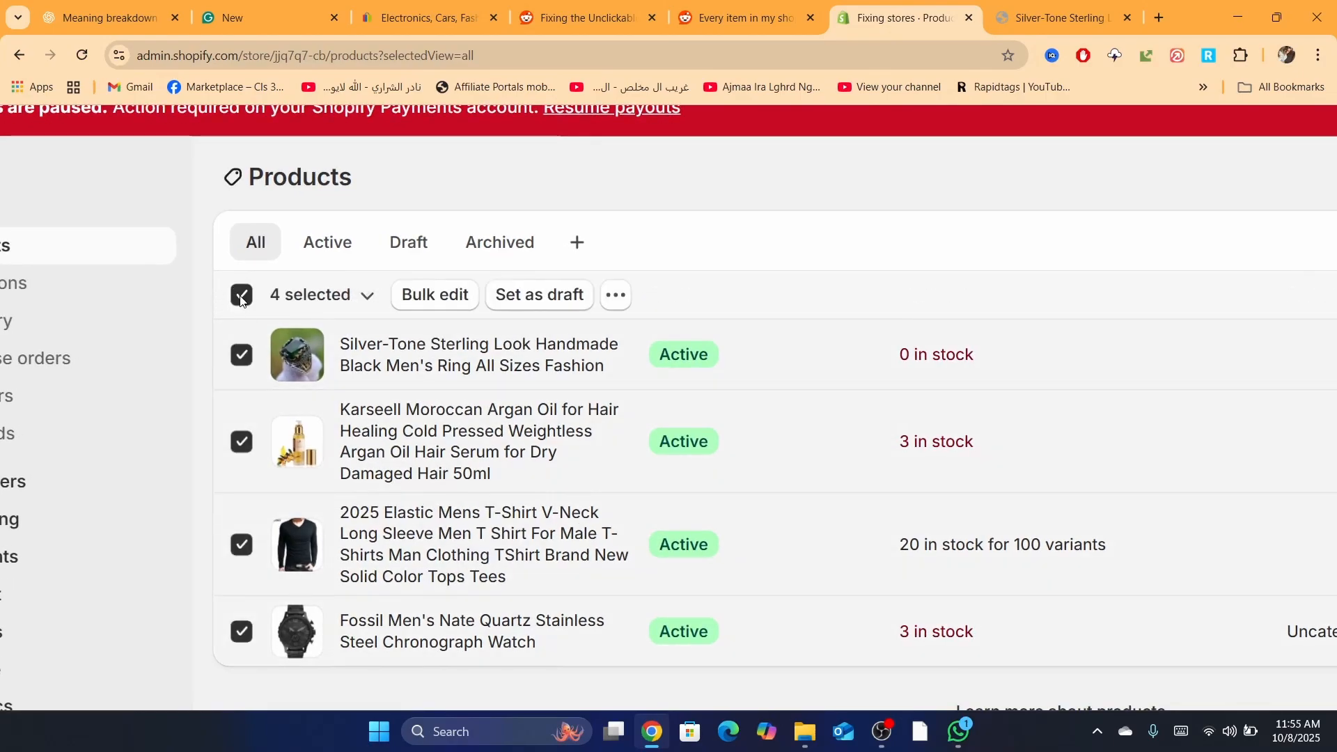
left_click(426, 298)
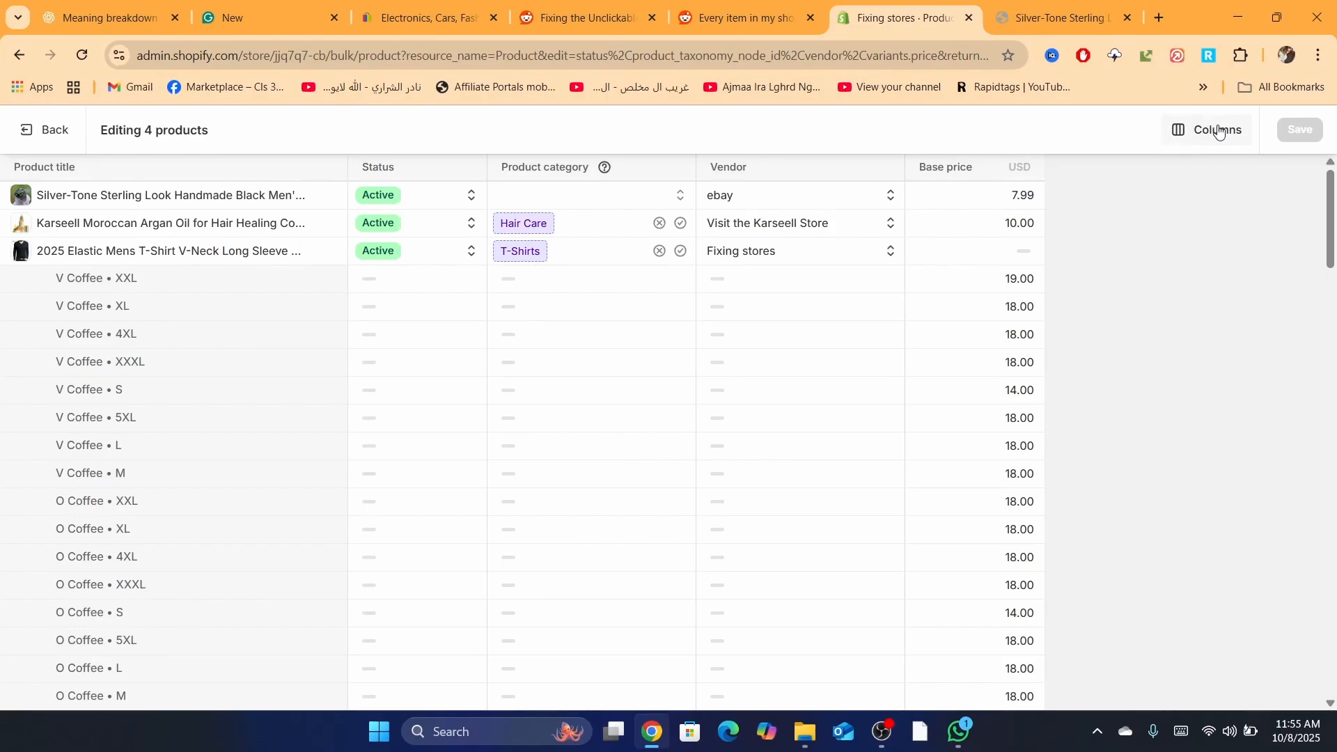
- Add the "Continue selling when out of stock" inventory column to the bulk editor
scroll(1261, 130, "up", 5)
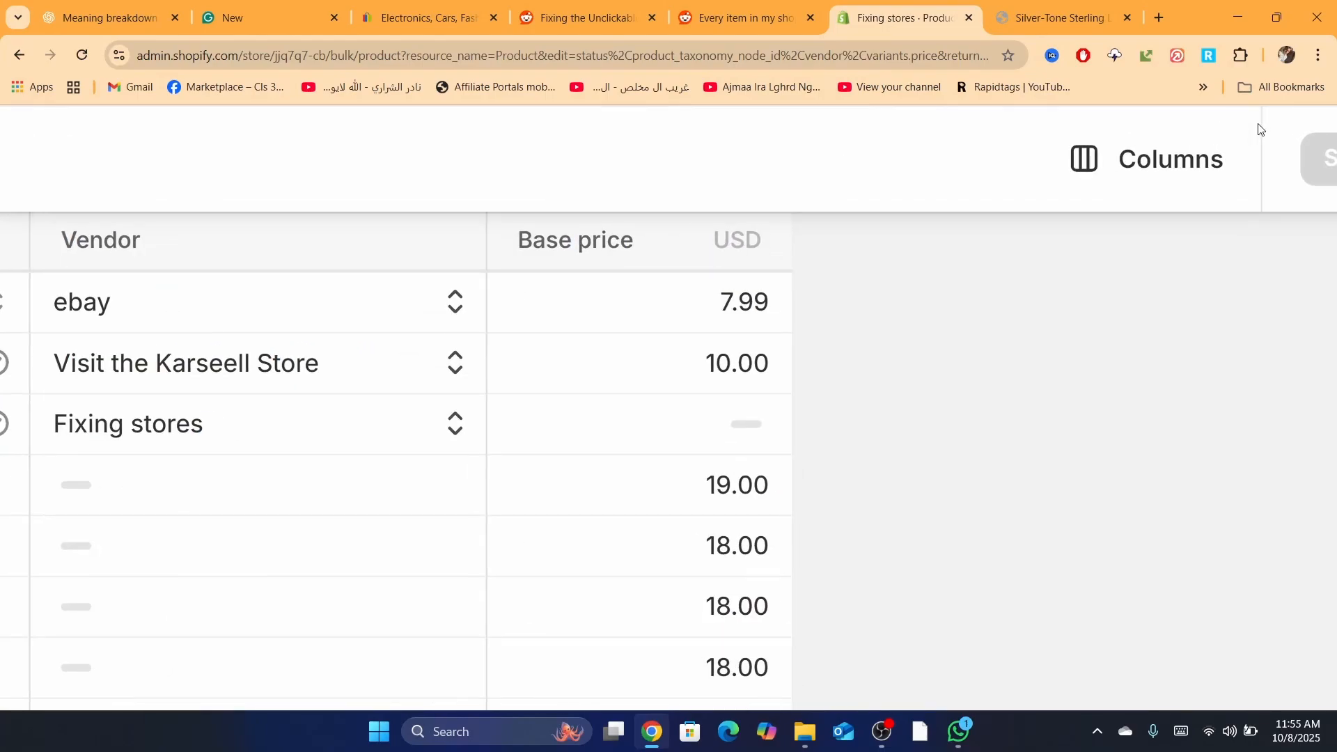
scroll(1261, 130, "up", 3)
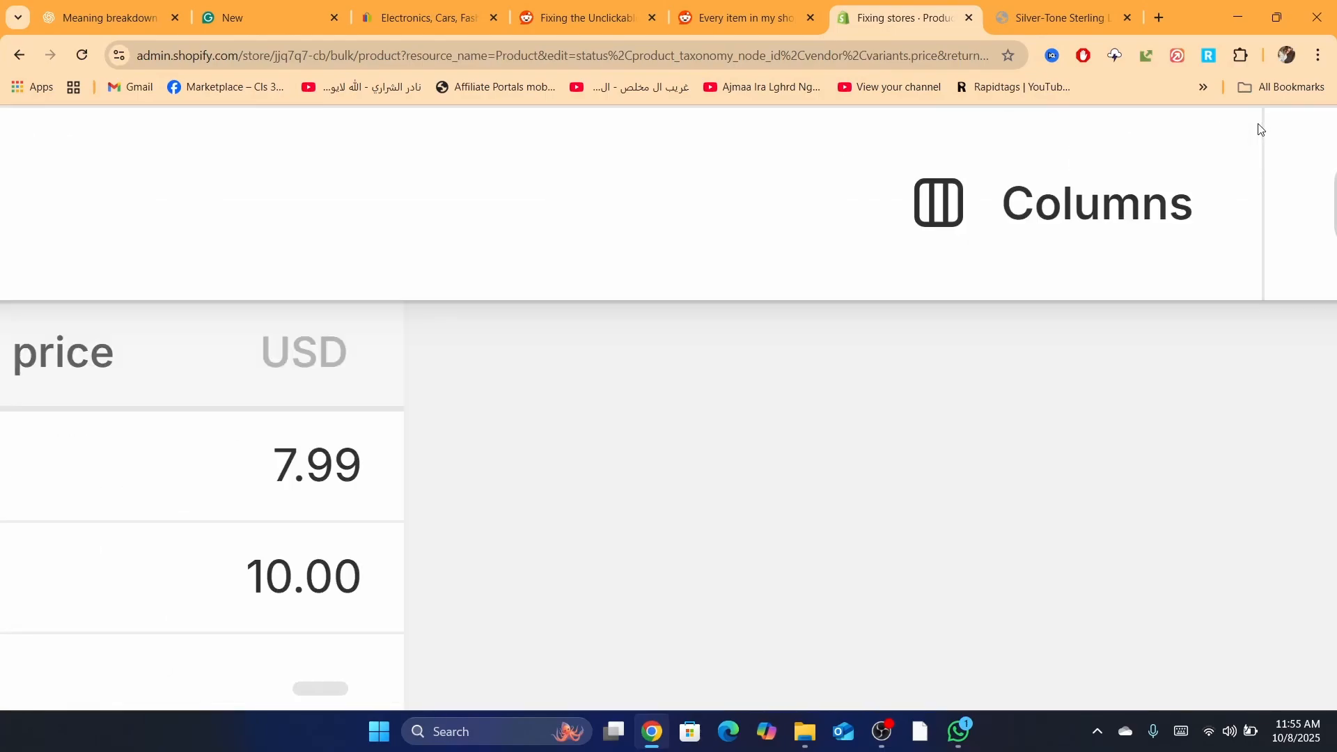
left_click(1080, 200)
scroll(674, 307, "down", 5)
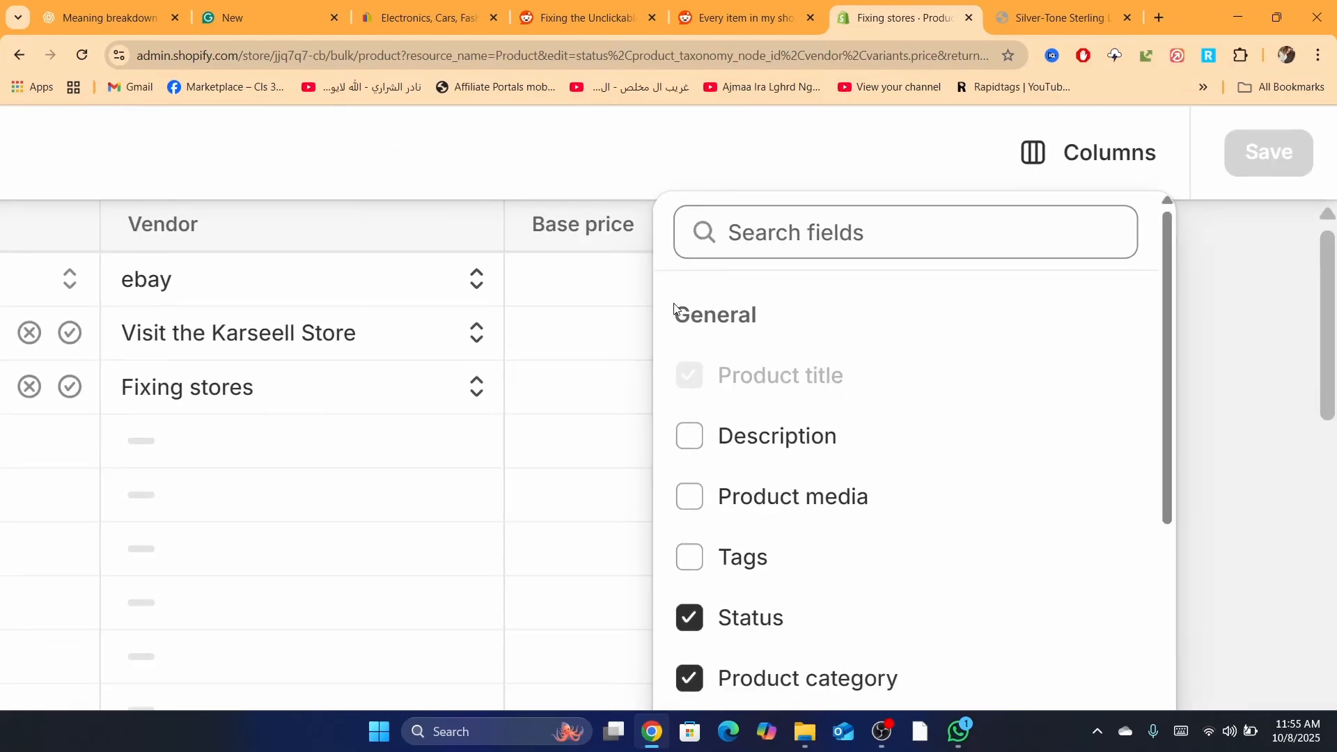
scroll(674, 307, "down", 3)
left_click_drag(1238, 327, 1242, 524)
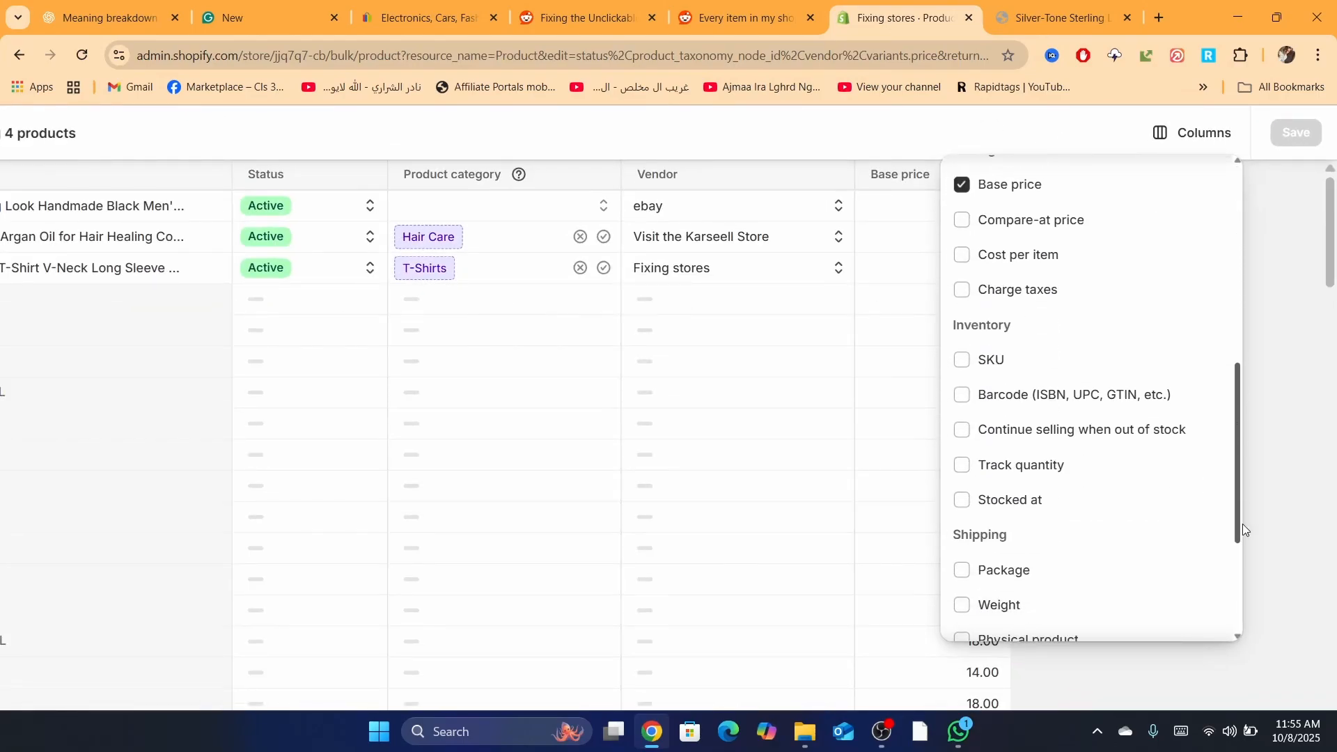
left_click(1023, 448)
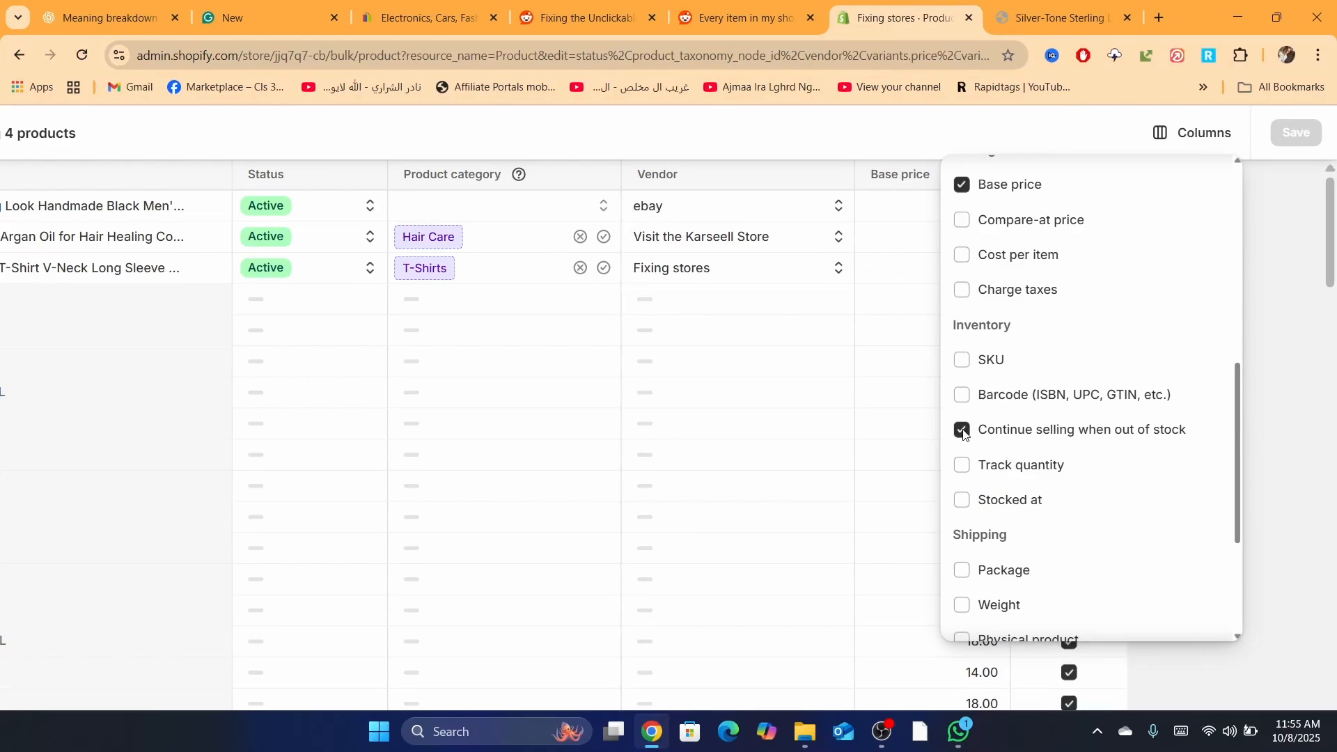
left_click_drag(1235, 474, 1249, 587)
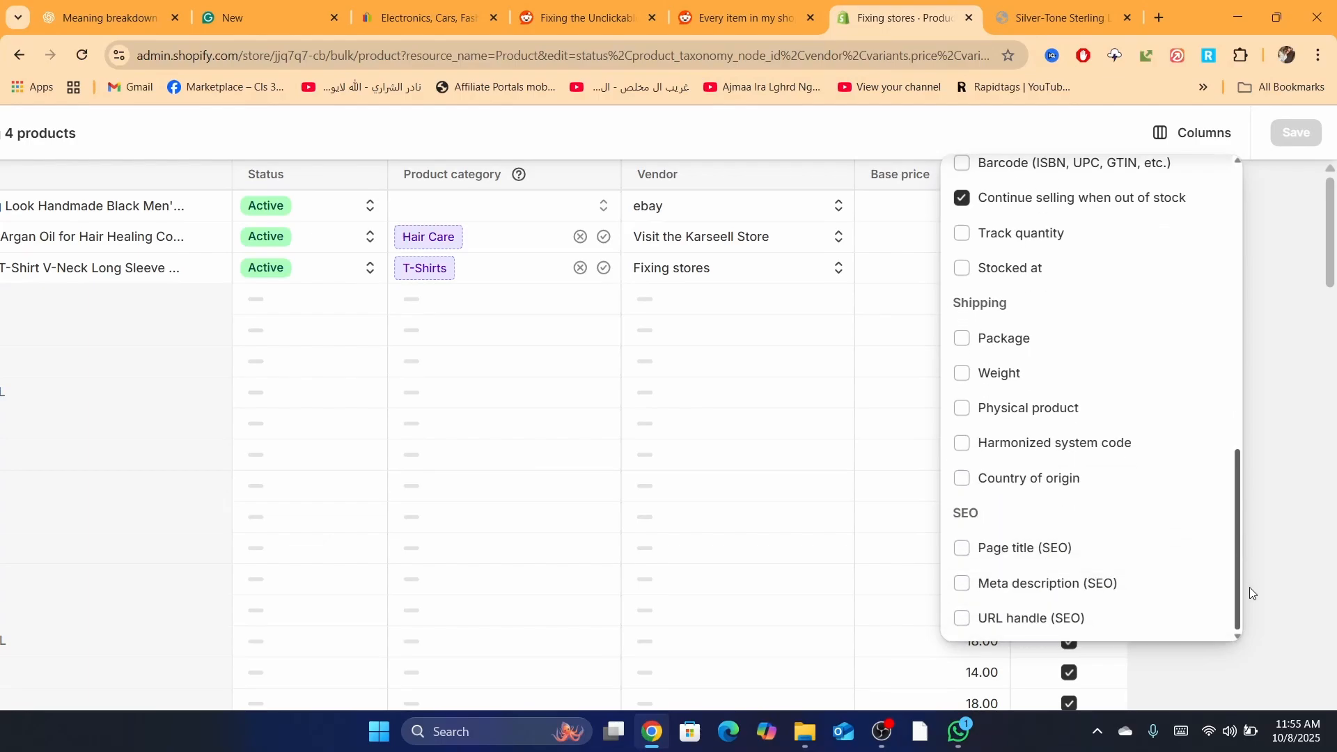
left_click(1273, 224)
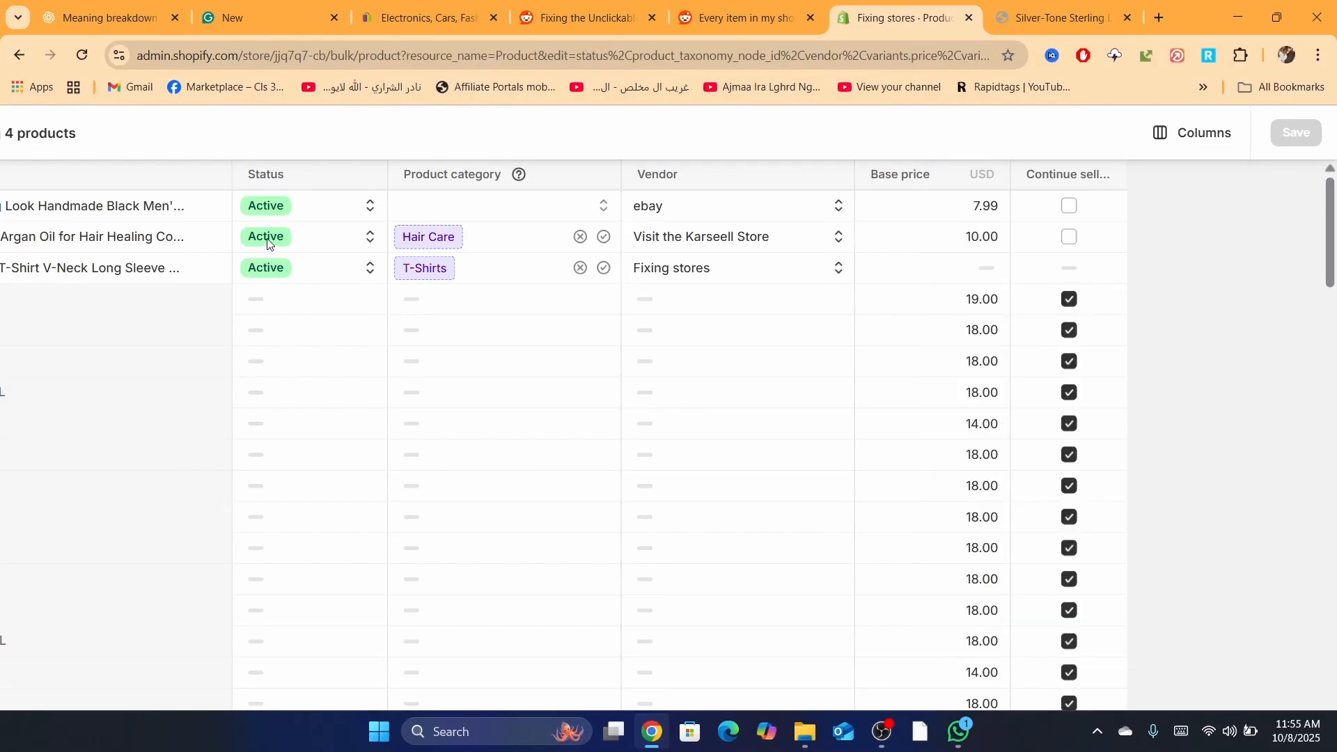
- Reload the black men's ring's storefront page to check its purchase button before changing the stock setting
key("ctrl+minus")
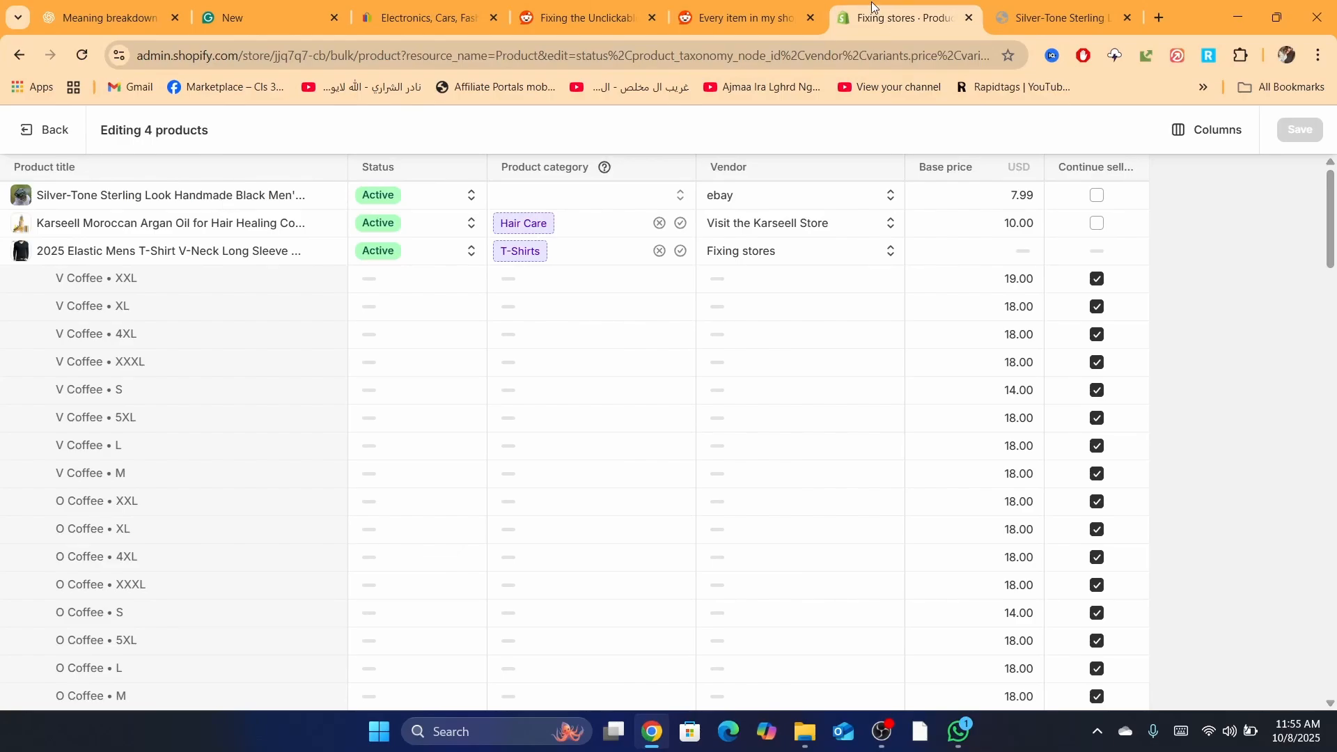
left_click(1058, 17)
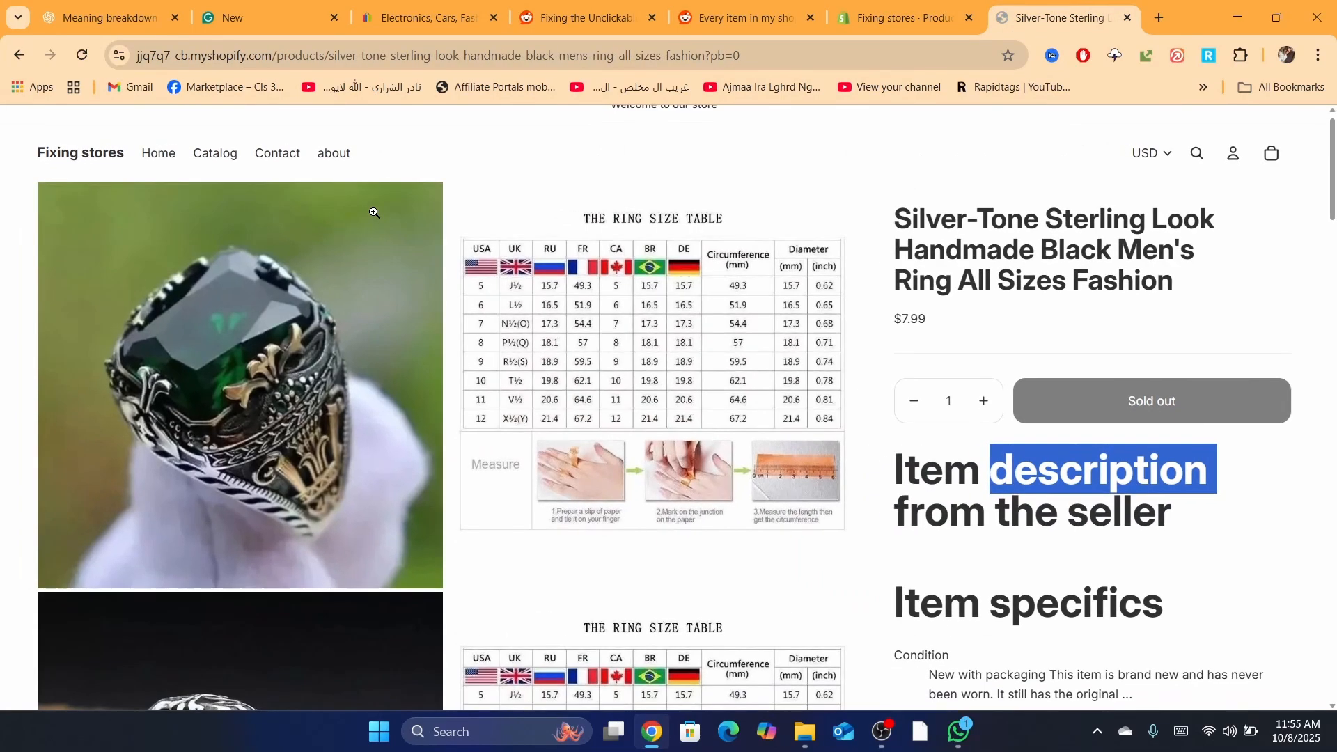
left_click(81, 55)
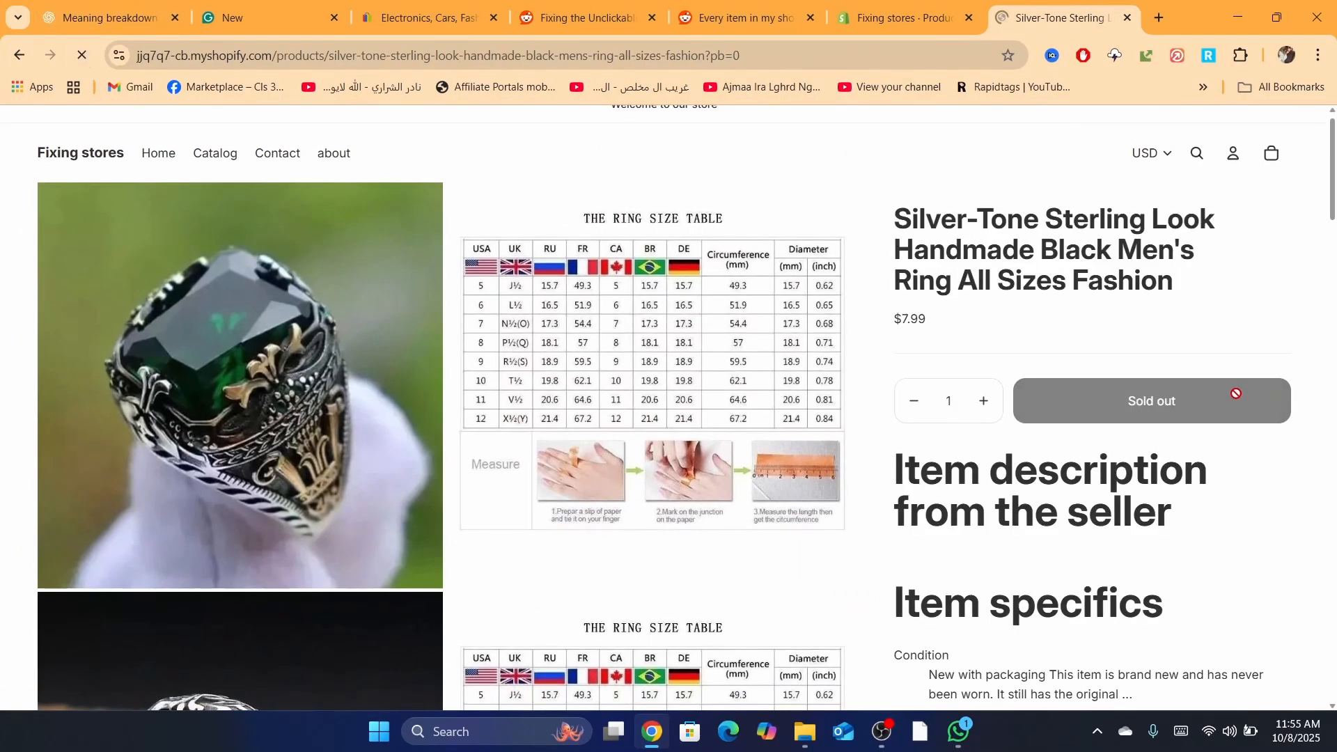
- Enable "Continue selling when out of stock" for the black men's ring and the Karseell argan oil in the bulk editor, and save
left_click(898, 16)
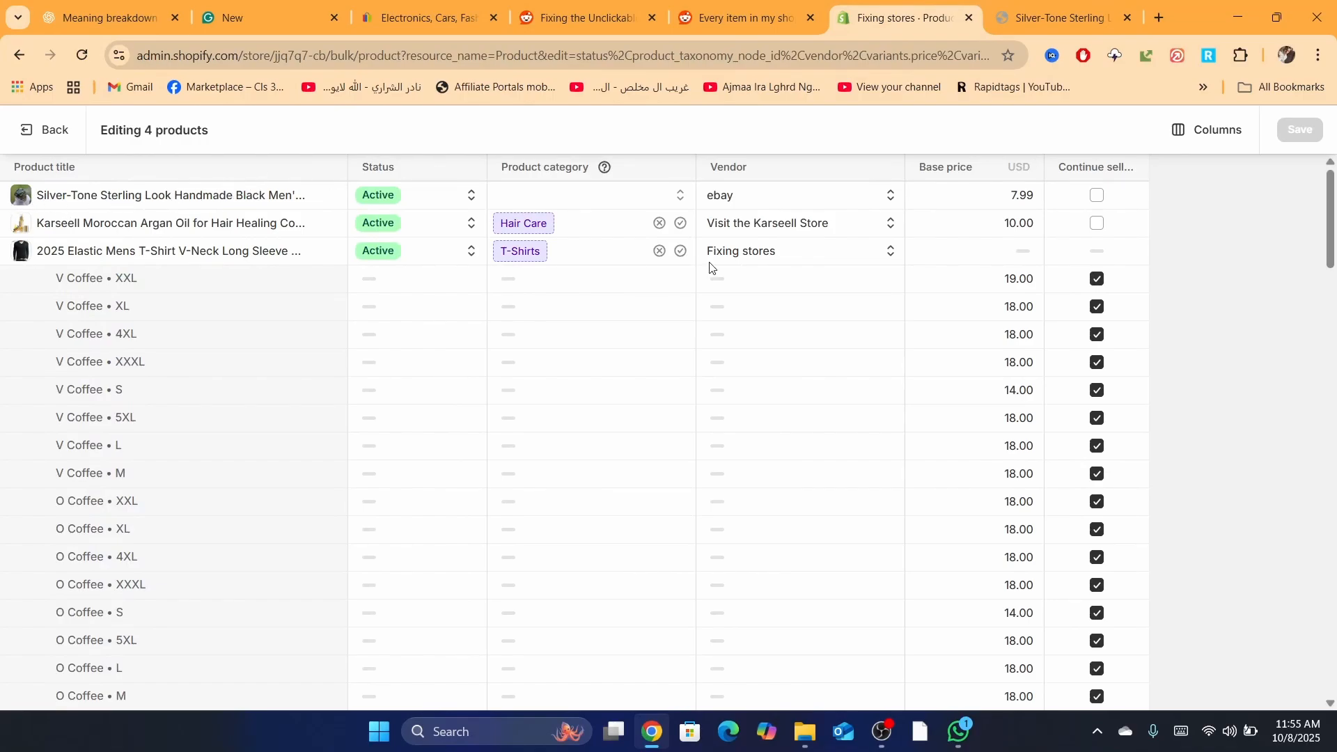
scroll(1100, 197, "up", 4, "ctrl")
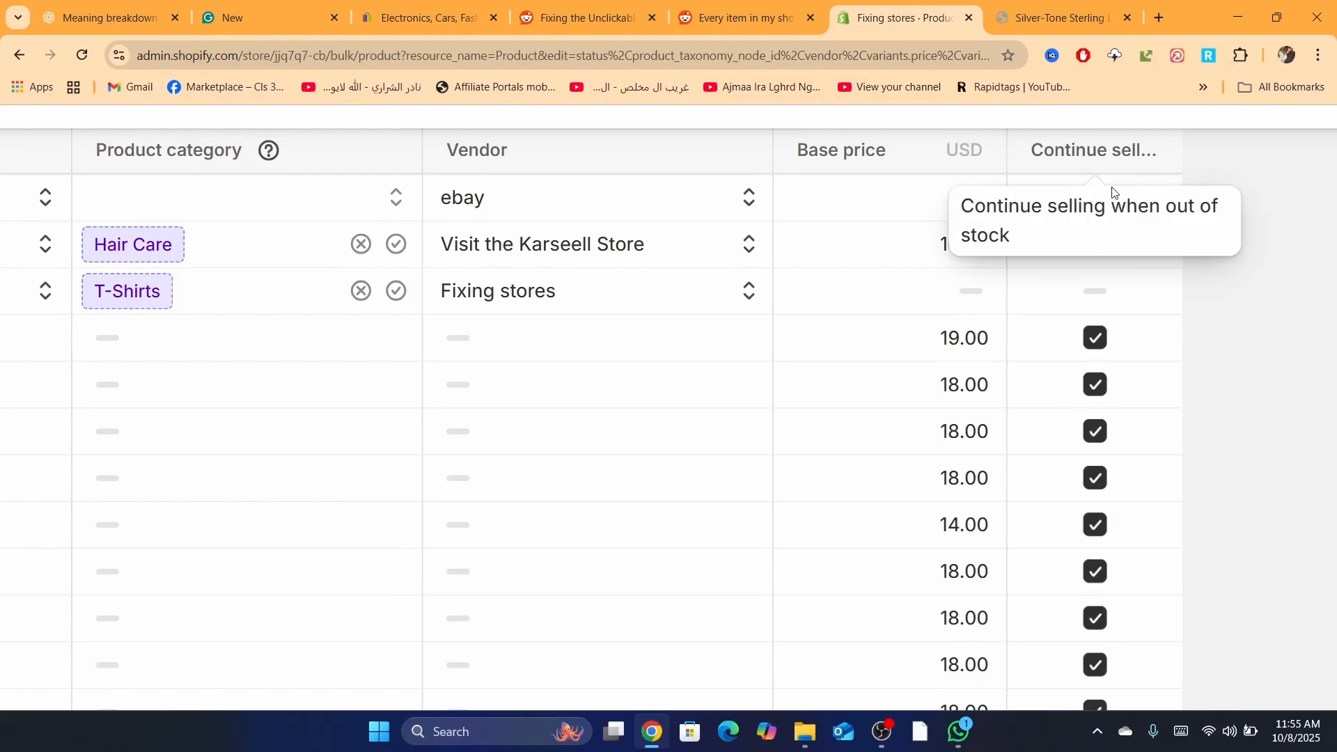
left_click(1096, 199)
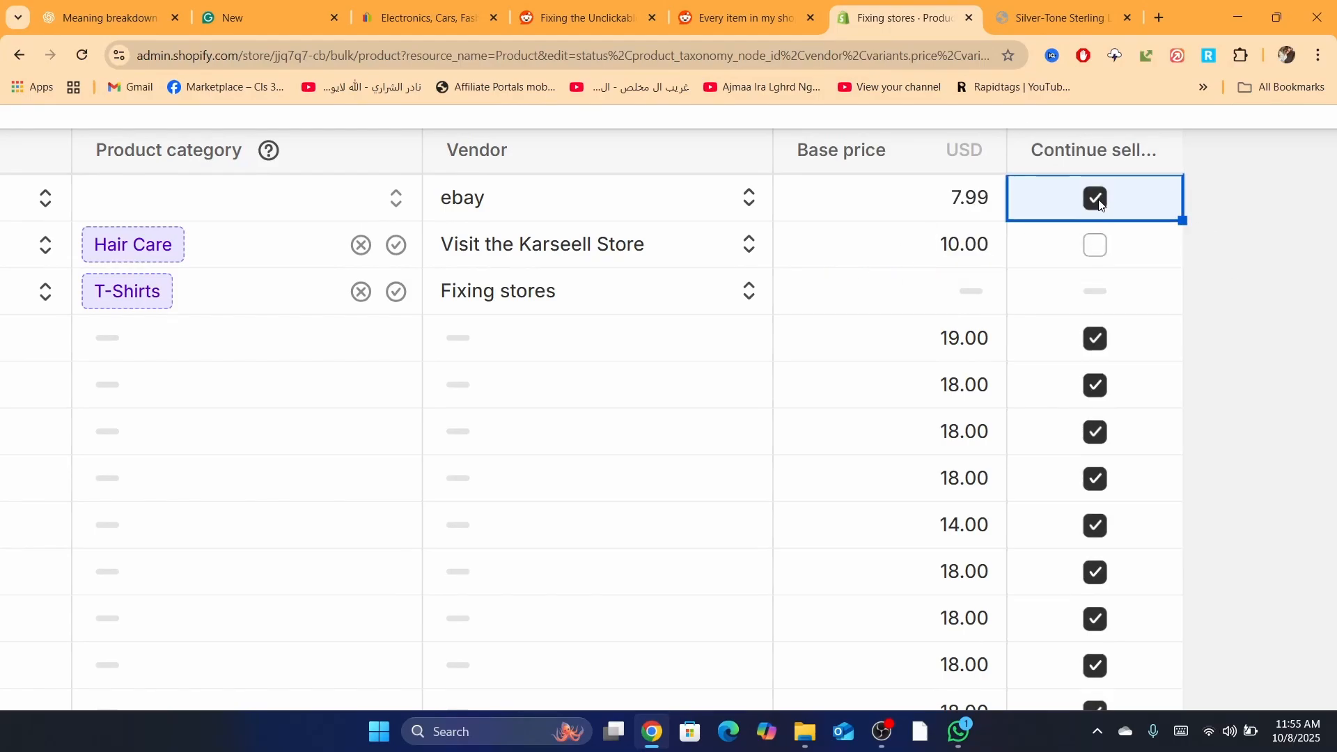
left_click(1098, 236)
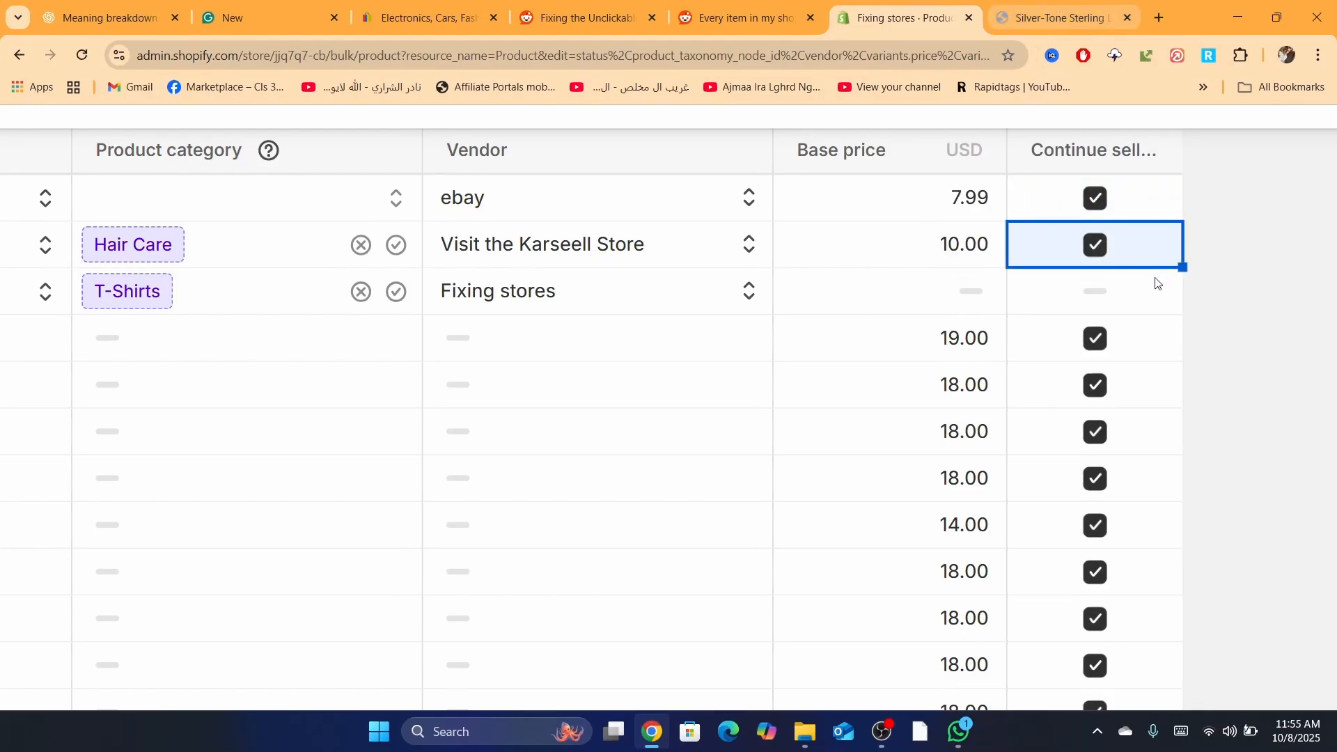
scroll(1157, 284, "down", 2, "ctrl")
scroll(1157, 283, "down", 1, "ctrl")
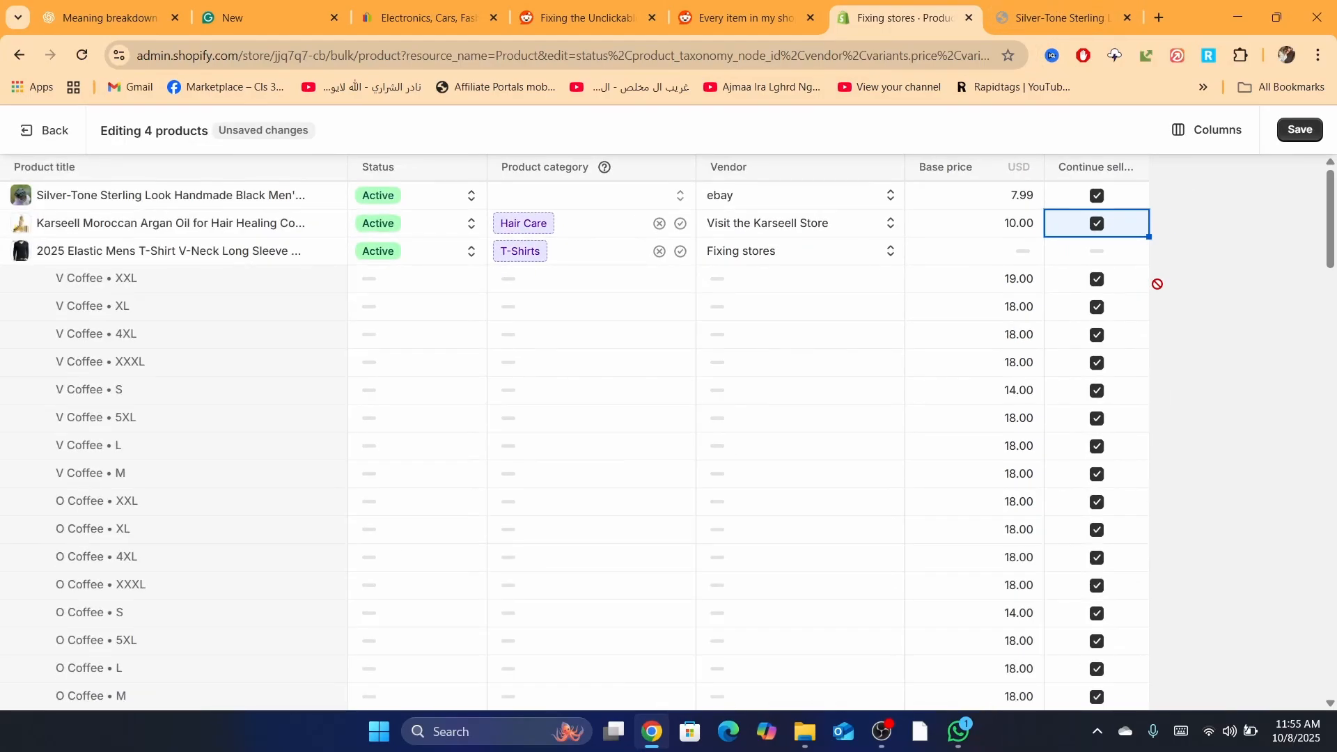
left_click(1316, 141)
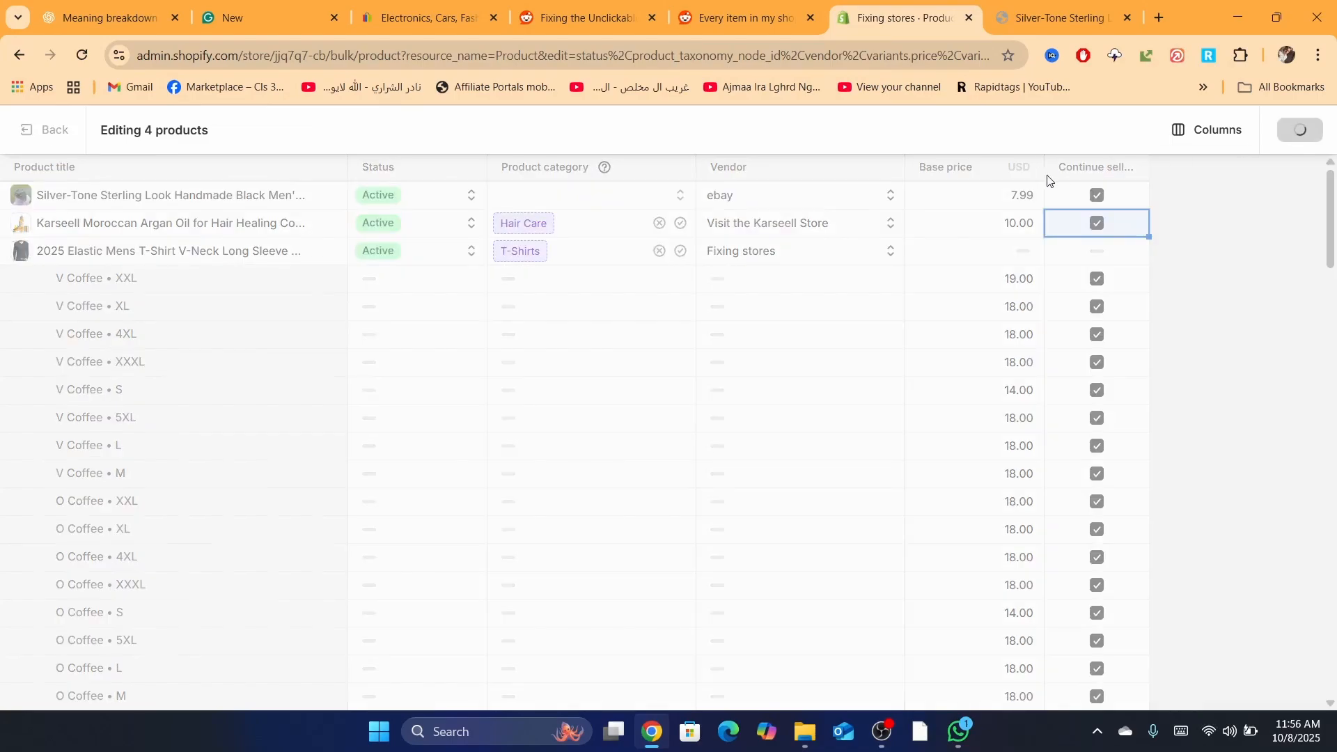
- Reload the ring's storefront page to check whether it can be purchased, and return to the bulk editor
left_click(1058, 17)
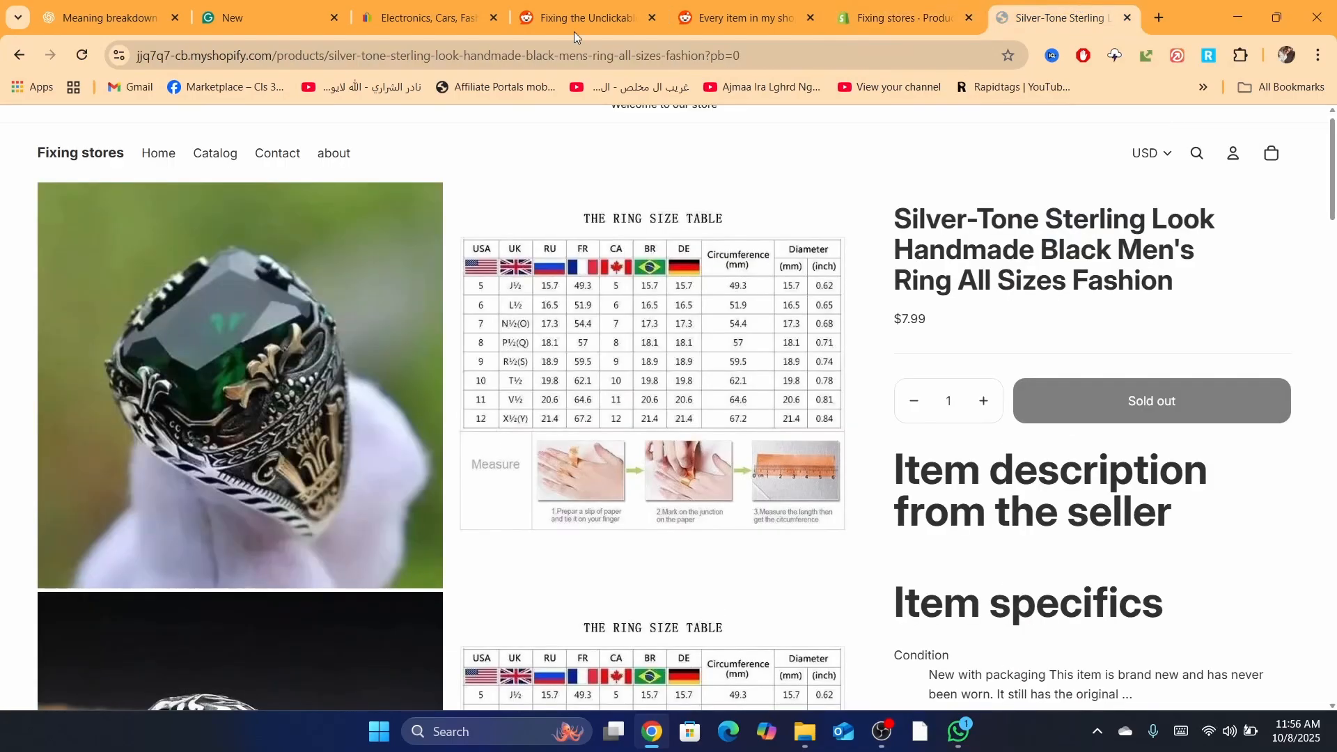
left_click(82, 55)
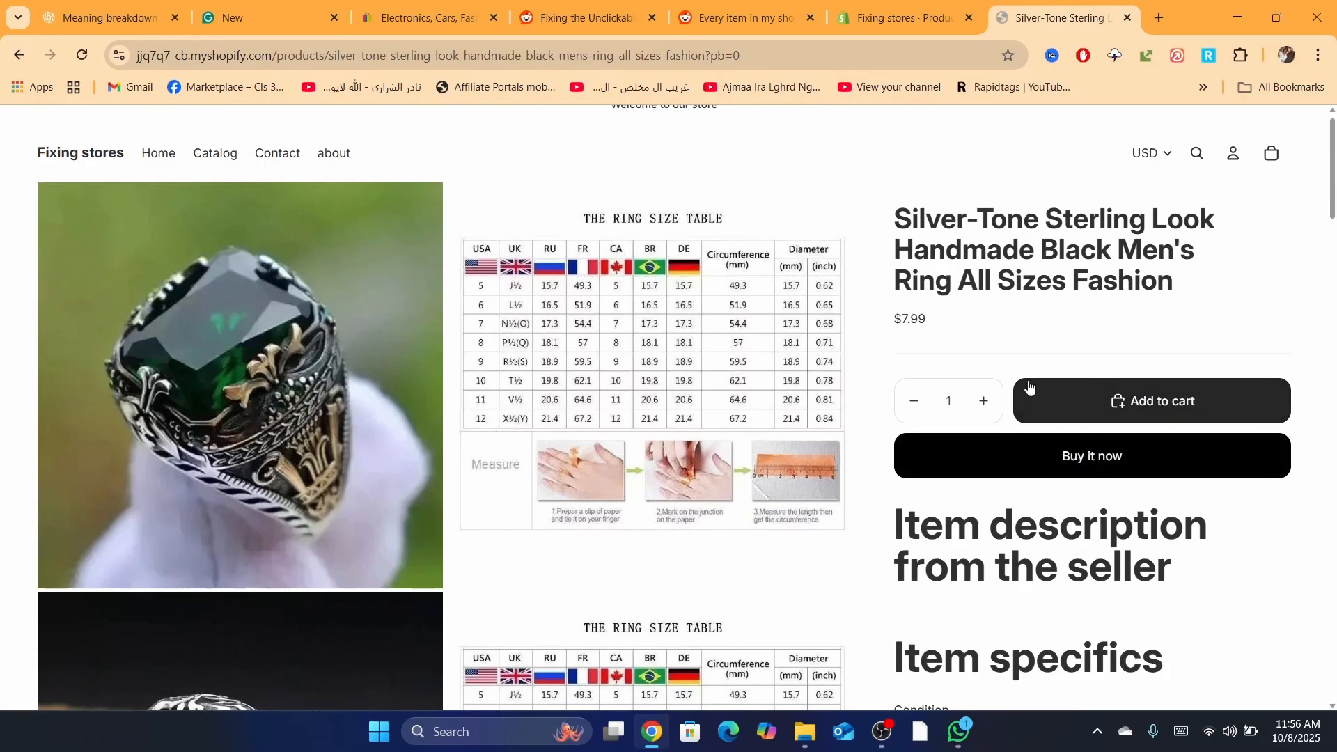
left_click(905, 17)
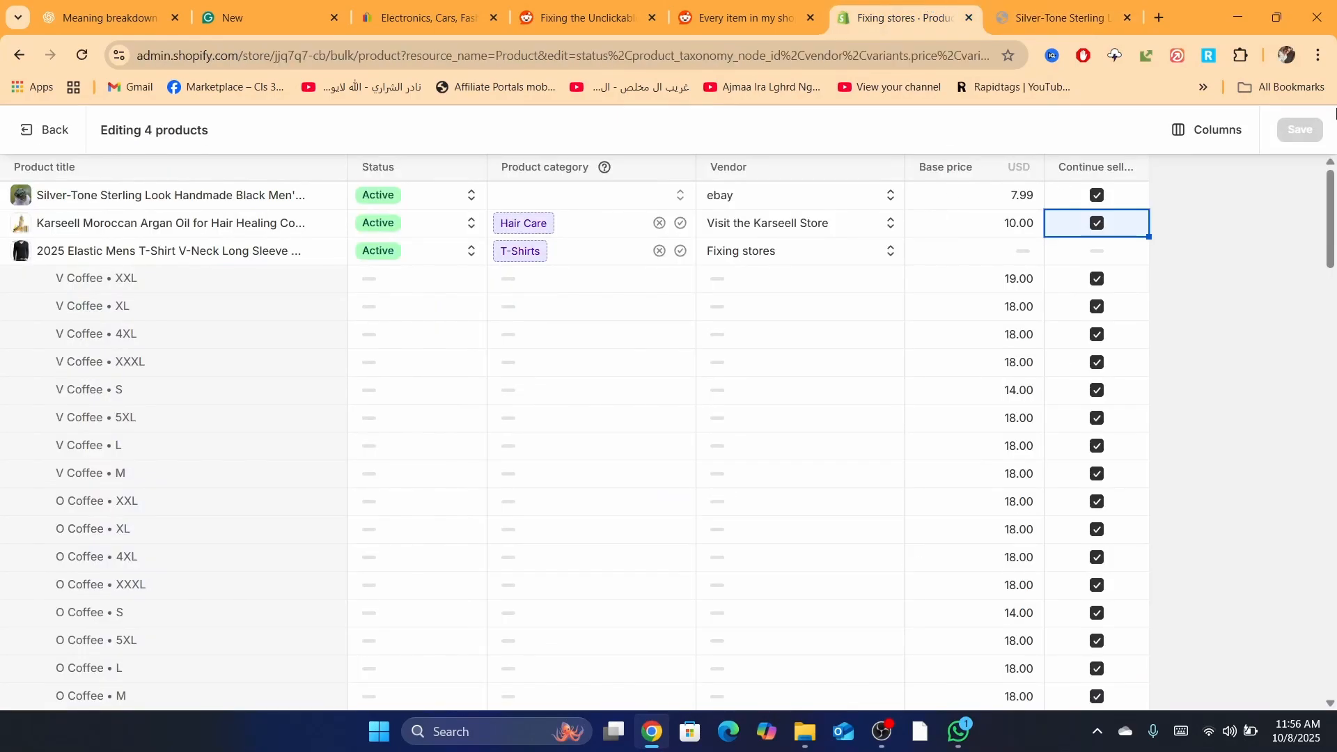
- Leave the bulk editor and open the Silver-Tone black men's ring product at its Inventory section
left_click(52, 133)
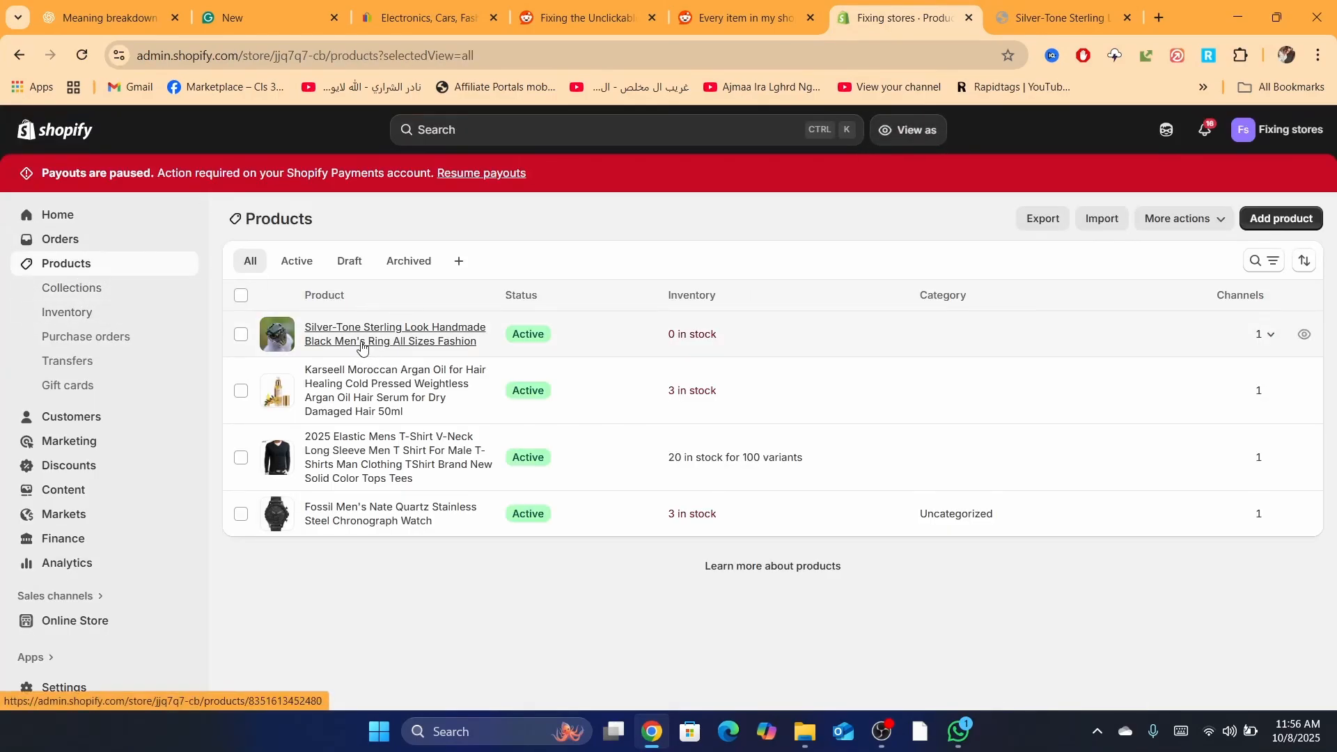
left_click(394, 333)
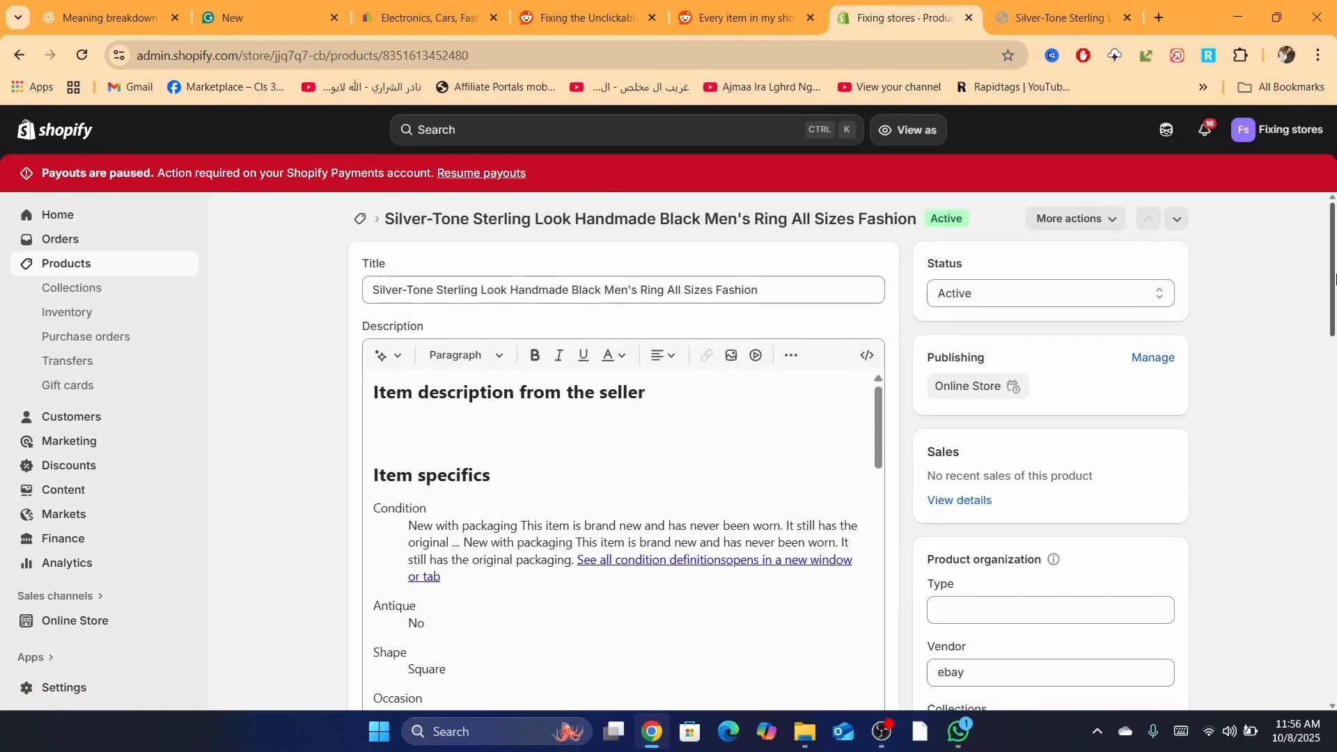
scroll(1335, 309, "down", 2)
left_click_drag(1335, 309, 1334, 418)
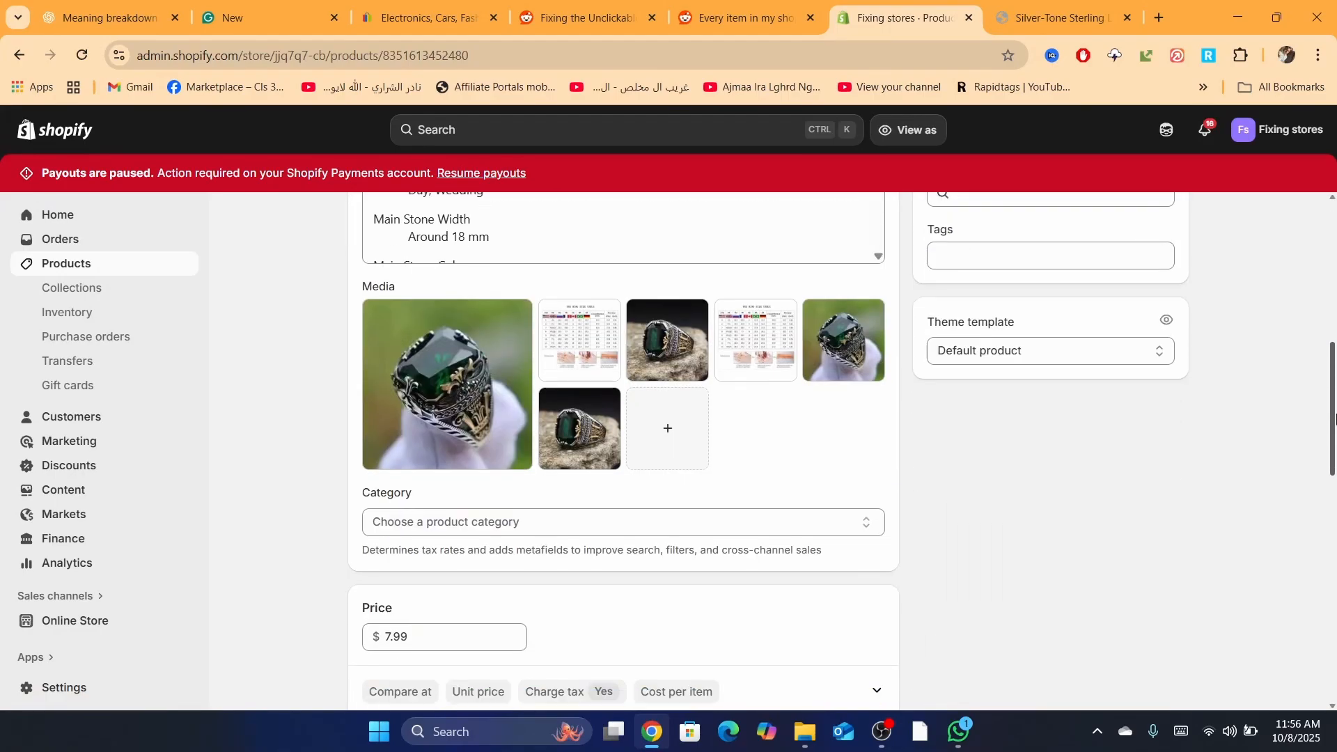
scroll(786, 483, "down", 5)
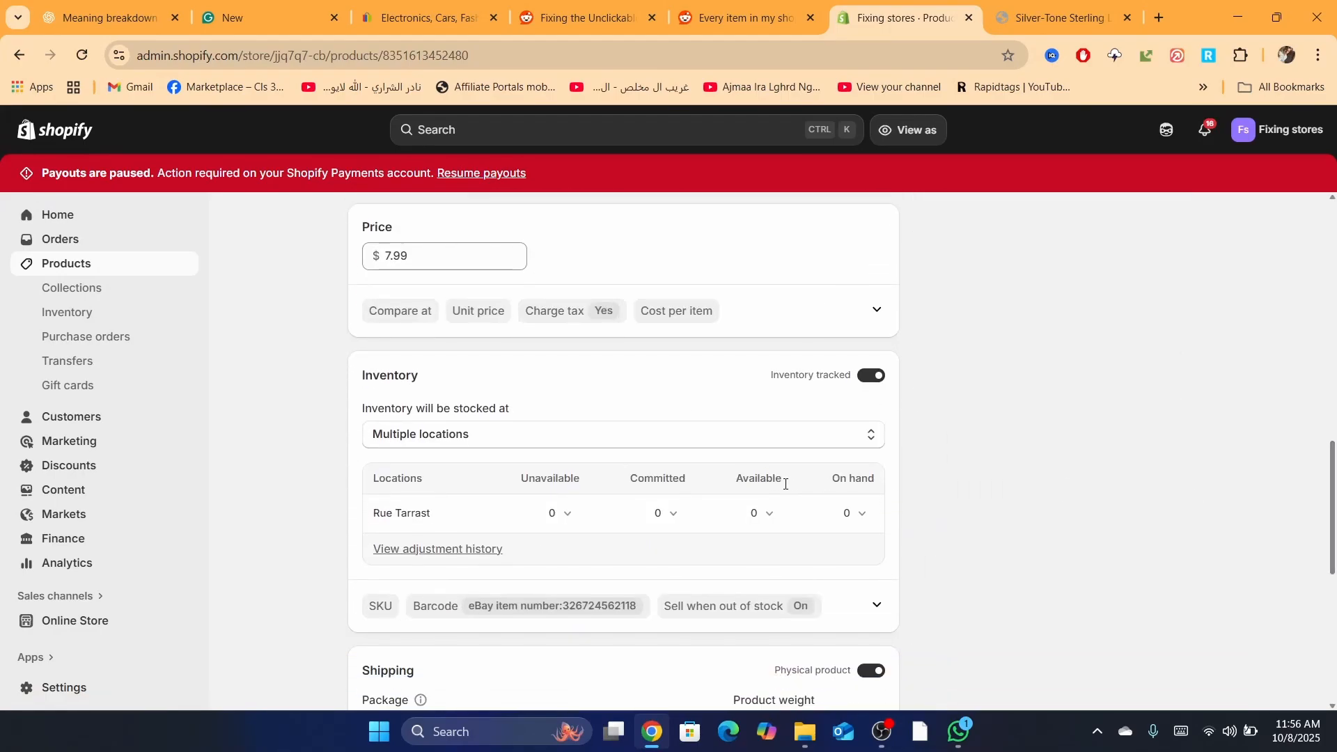
- Set the ring's on-hand quantity to 10 with the default Correction reason, save it, and return to the product list
left_click(856, 514)
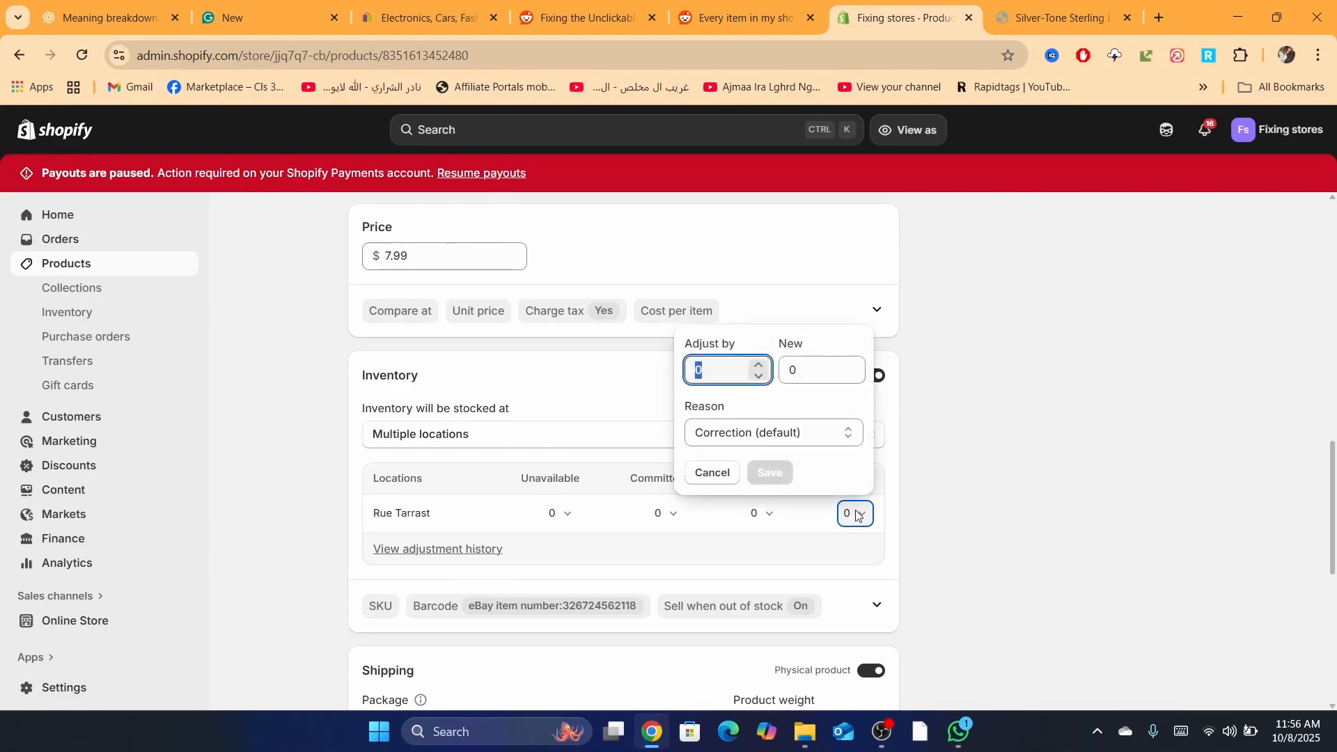
left_click(791, 370)
type("10")
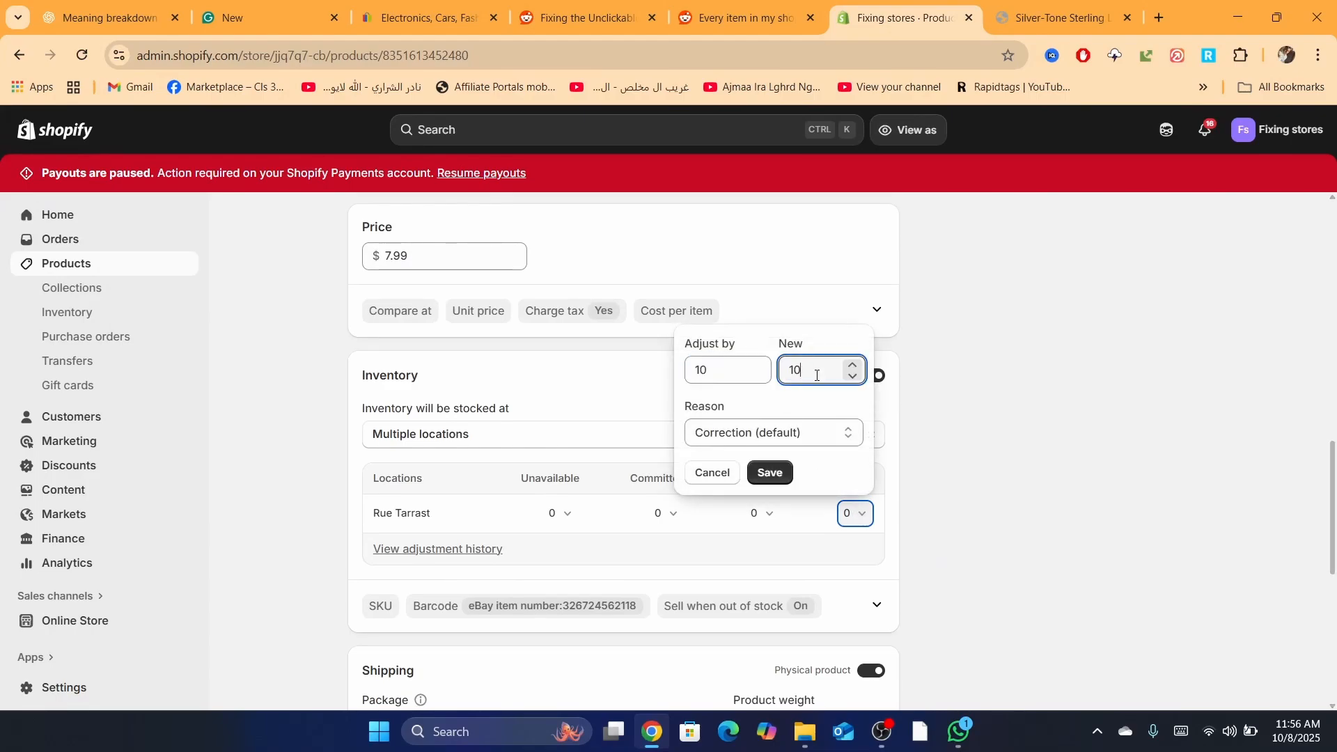
left_click(770, 473)
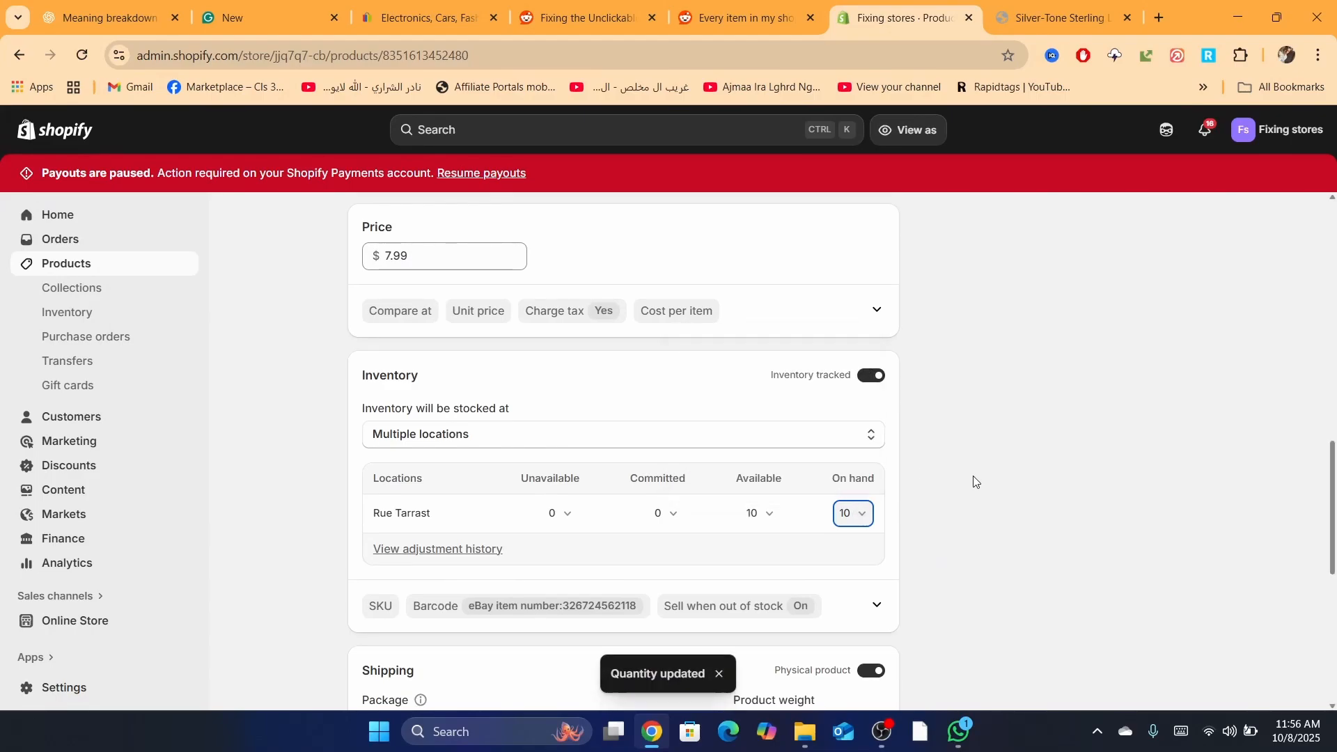
mouse_move(1333, 449)
left_mouse_down()
mouse_move(1332, 538)
mouse_move(1332, 469)
left_mouse_up()
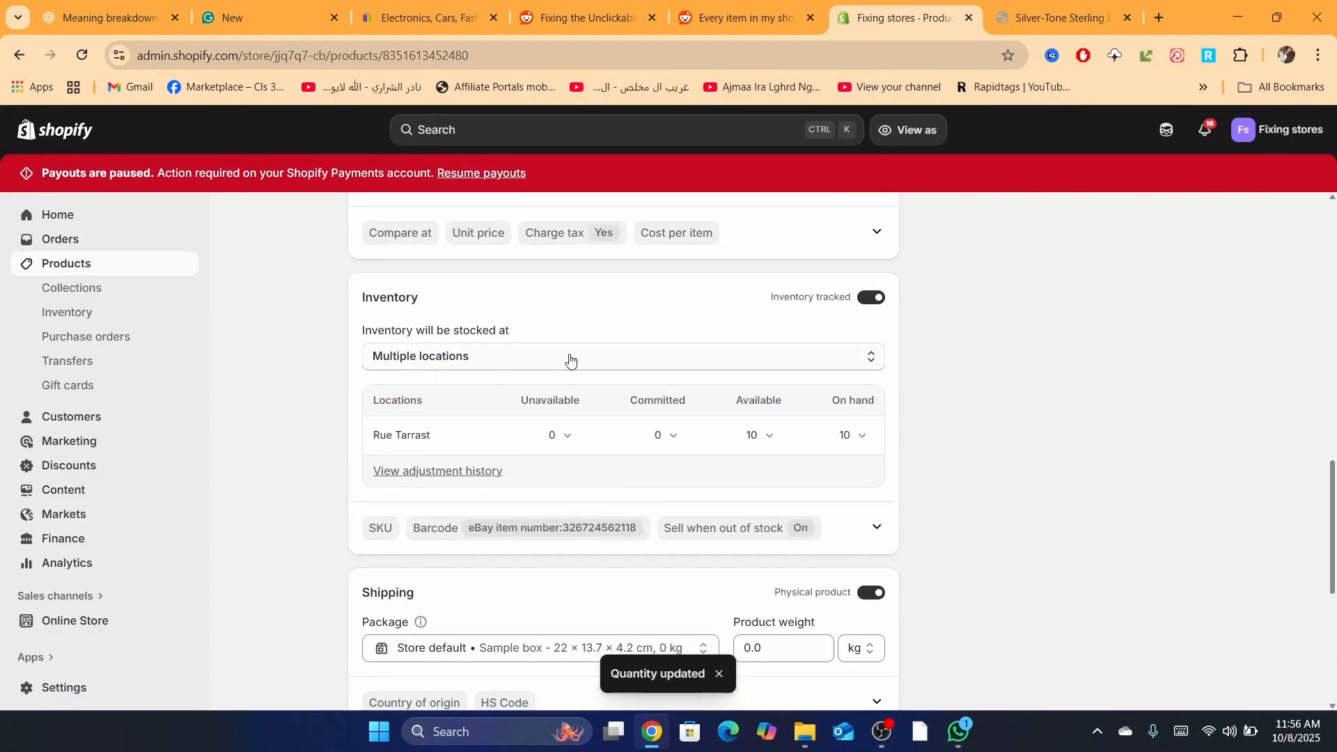
left_click(64, 263)
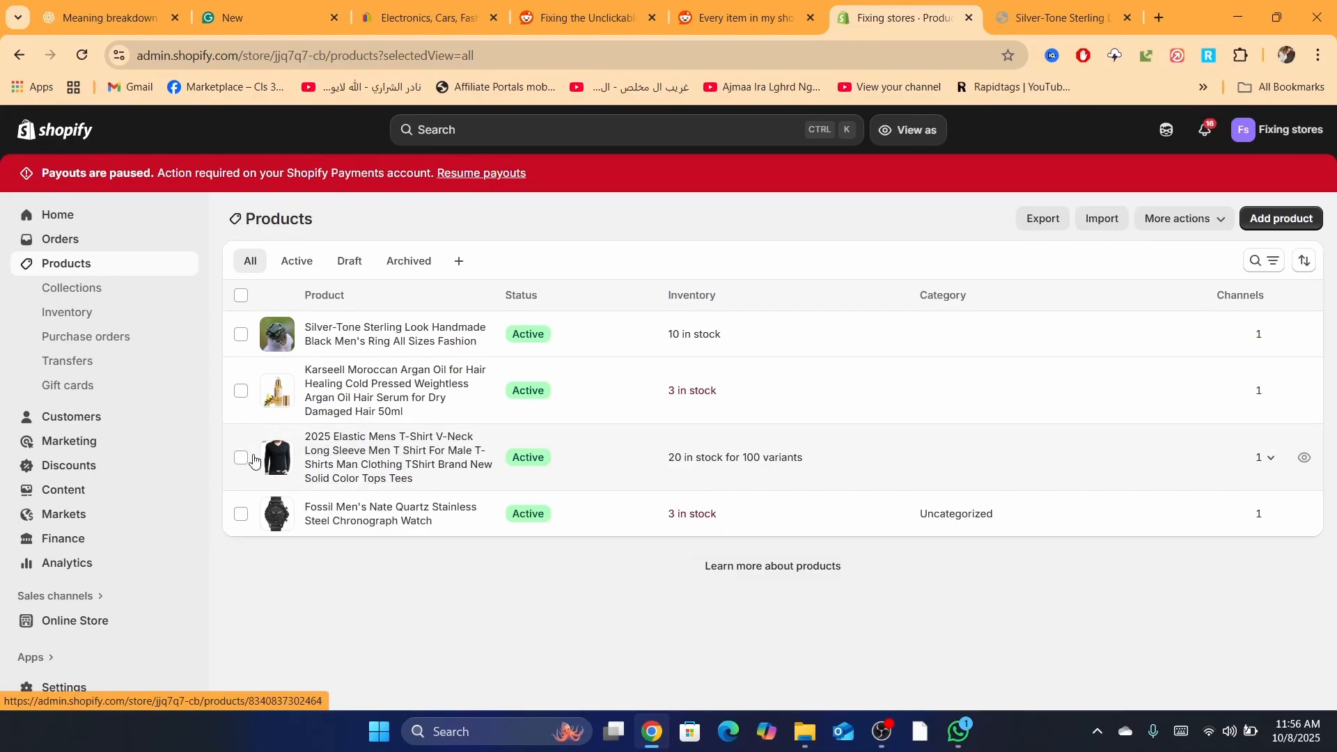
- Open the V Coffee / XXL variant of the 2025 Elastic Mens T-Shirt product
left_click(418, 438)
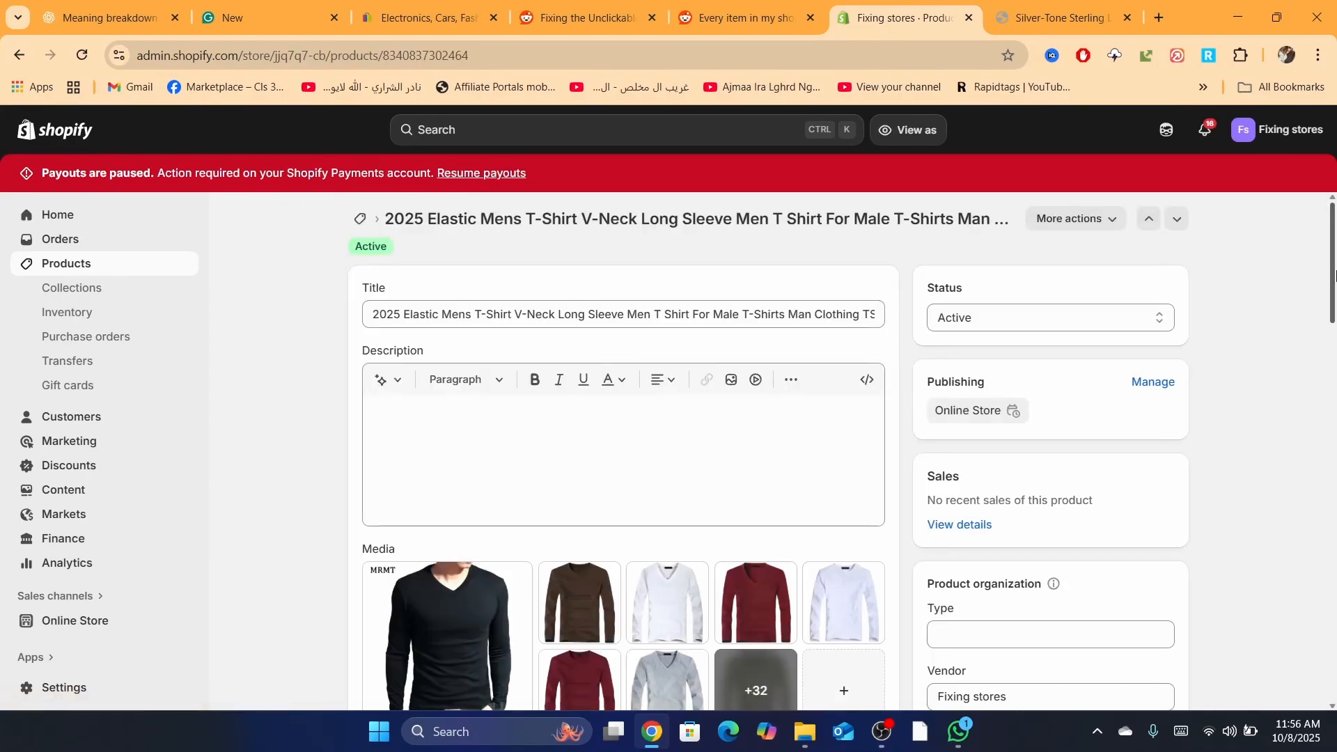
left_click_drag(1335, 307, 1334, 495)
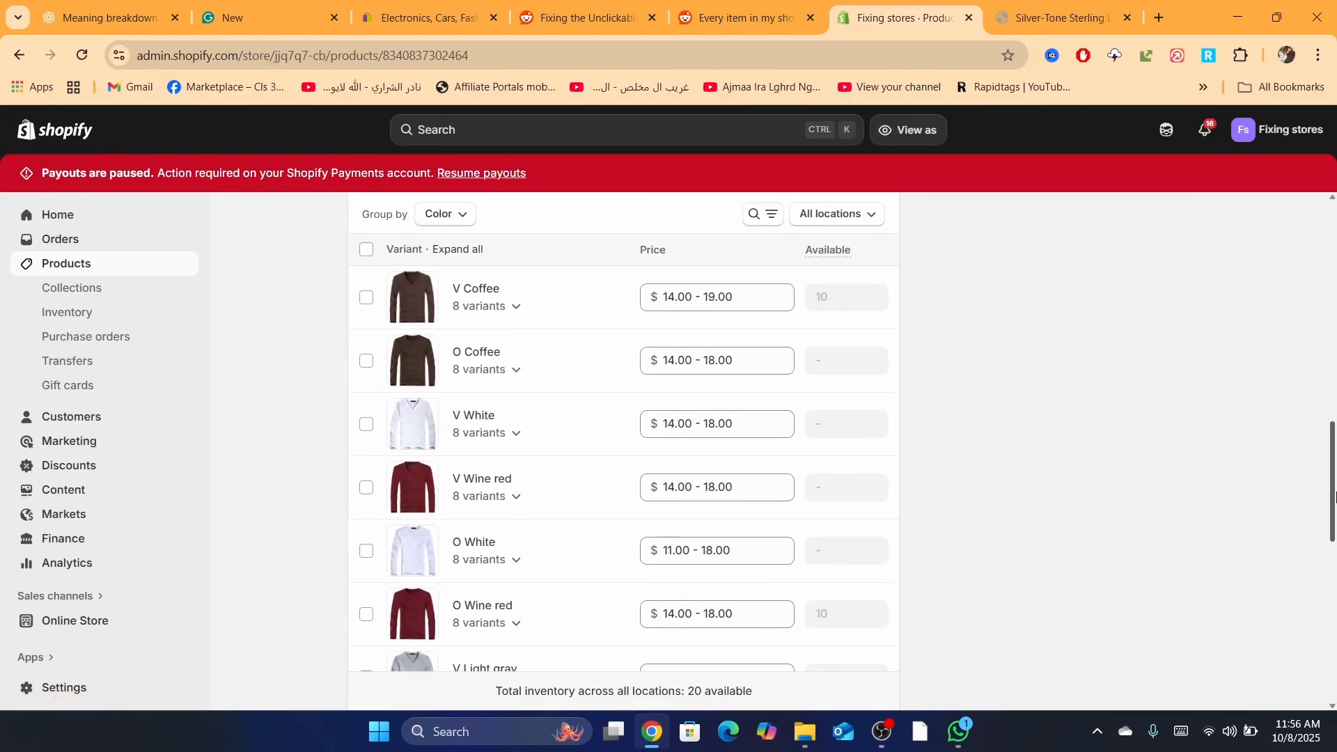
left_click(491, 295)
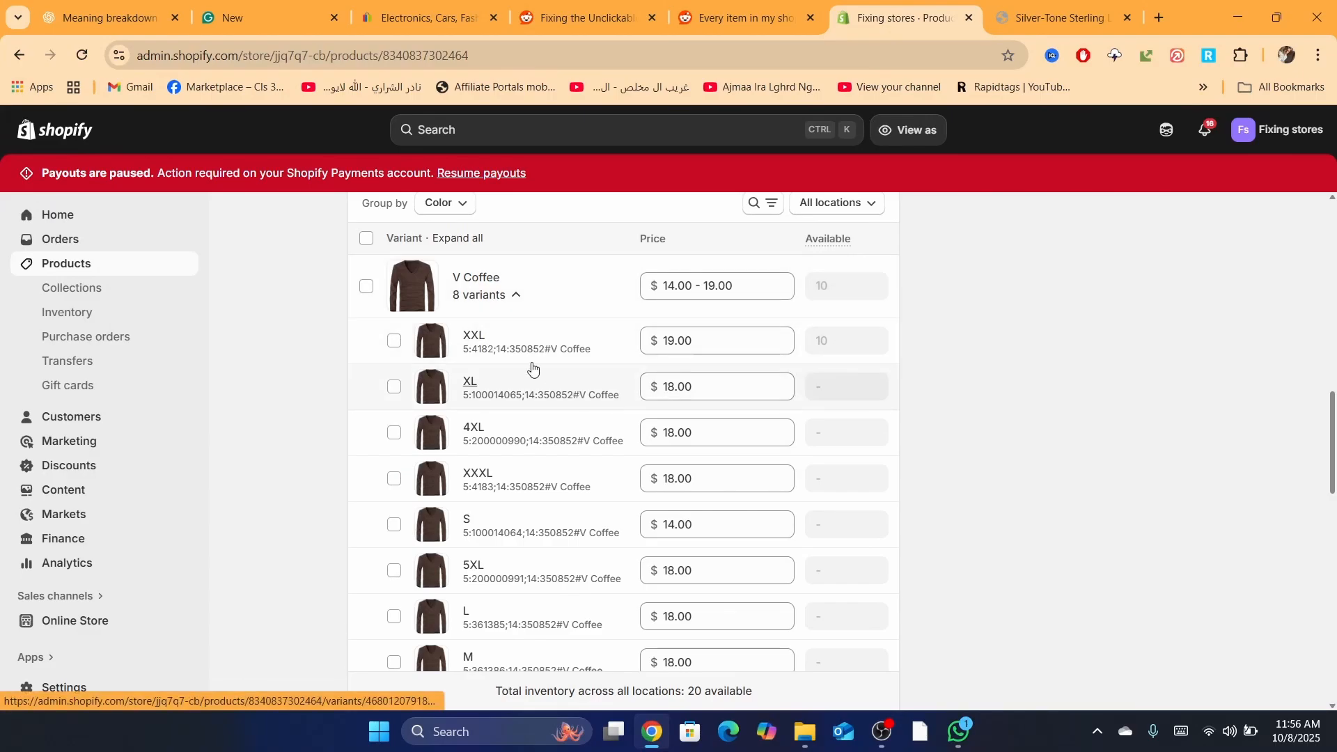
left_click(472, 338)
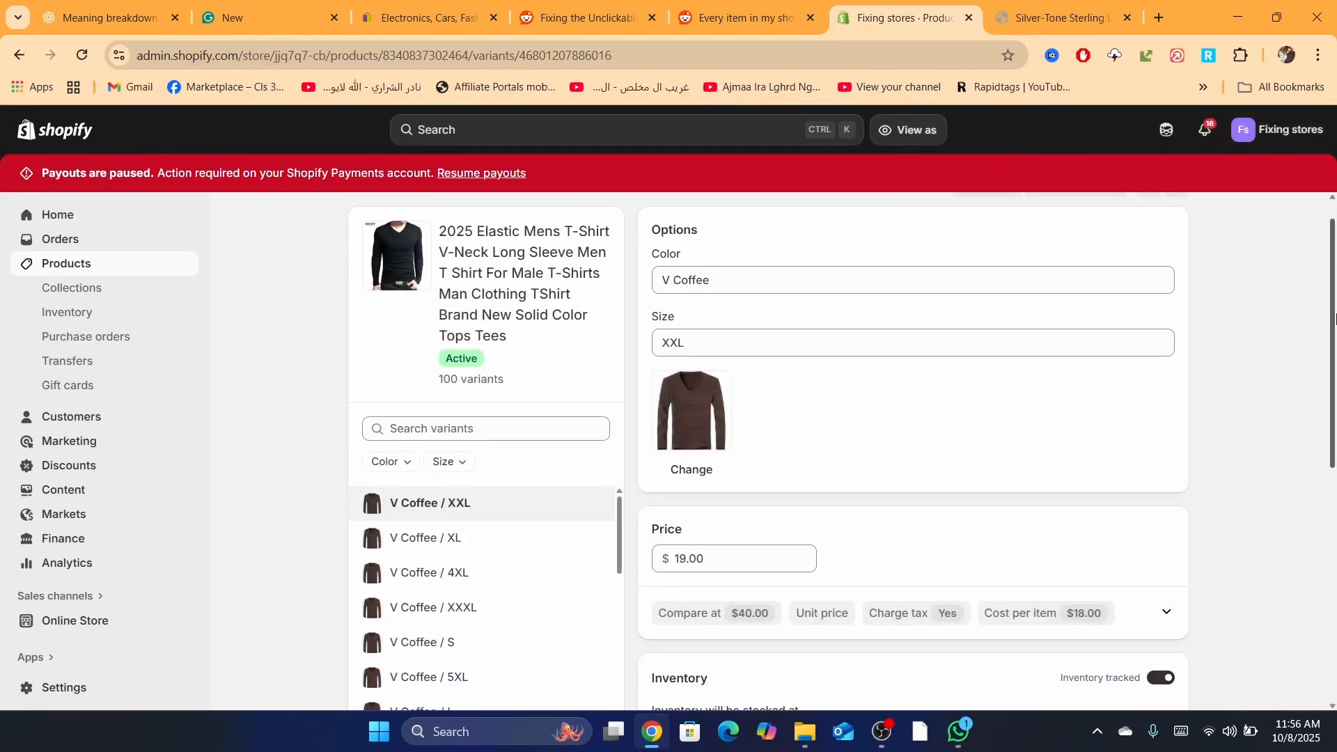
- Set the variant's on-hand quantity at Rue Tarrast to 20 with the default Correction reason, and save it
left_click_drag(1335, 319, 1334, 522)
left_click(1148, 395)
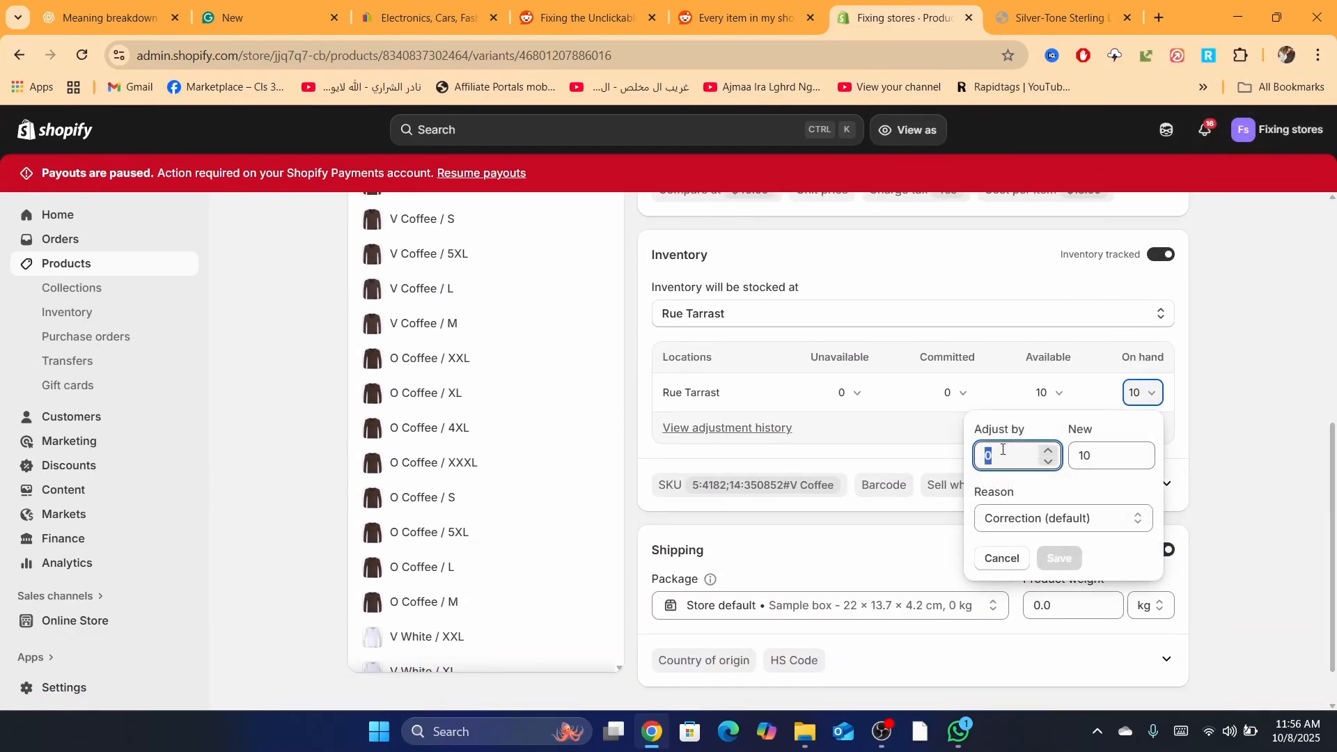
double_click(1092, 455)
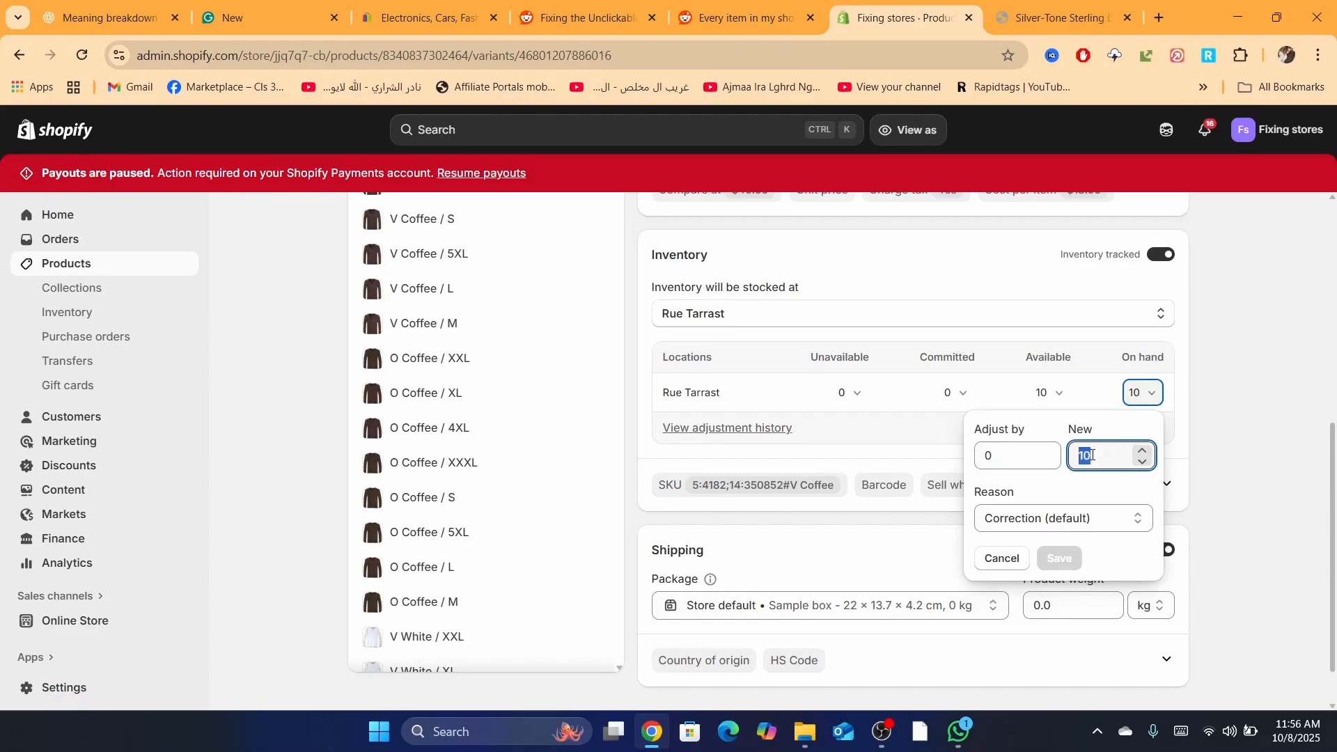
type("20")
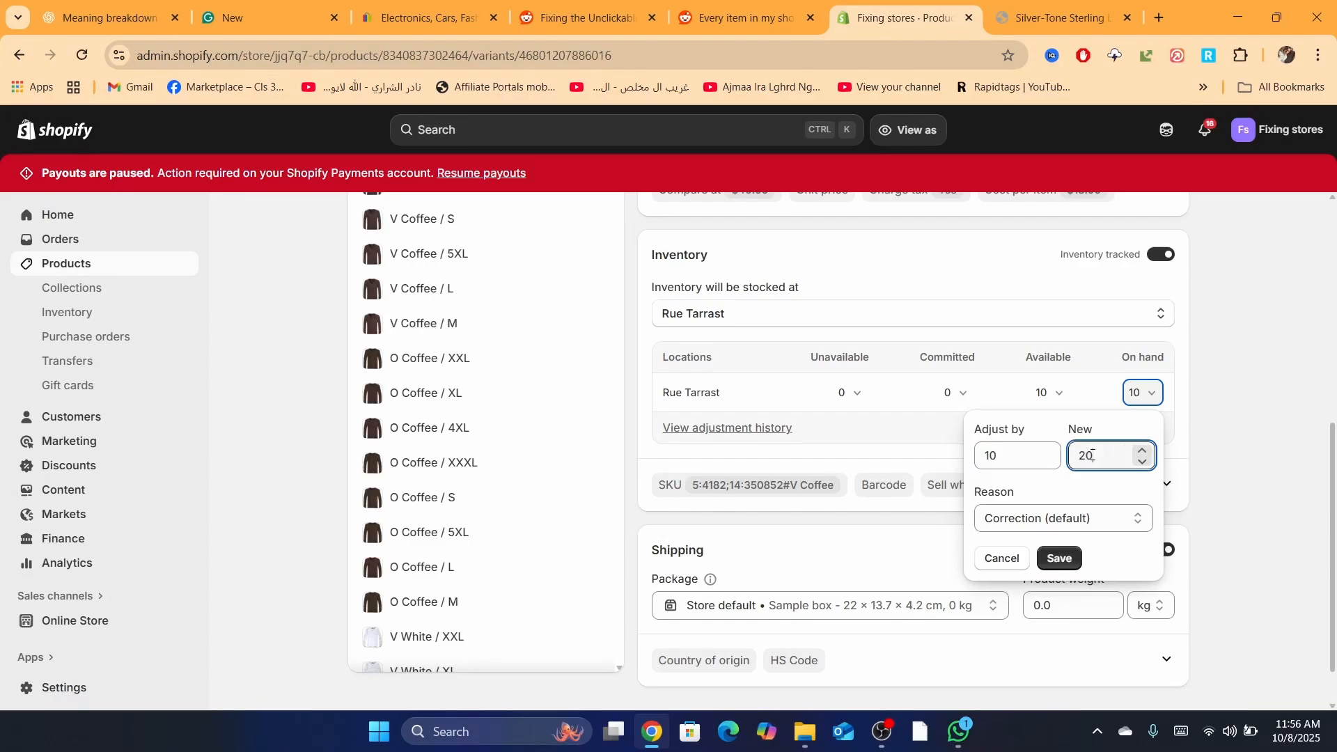
left_click(1060, 551)
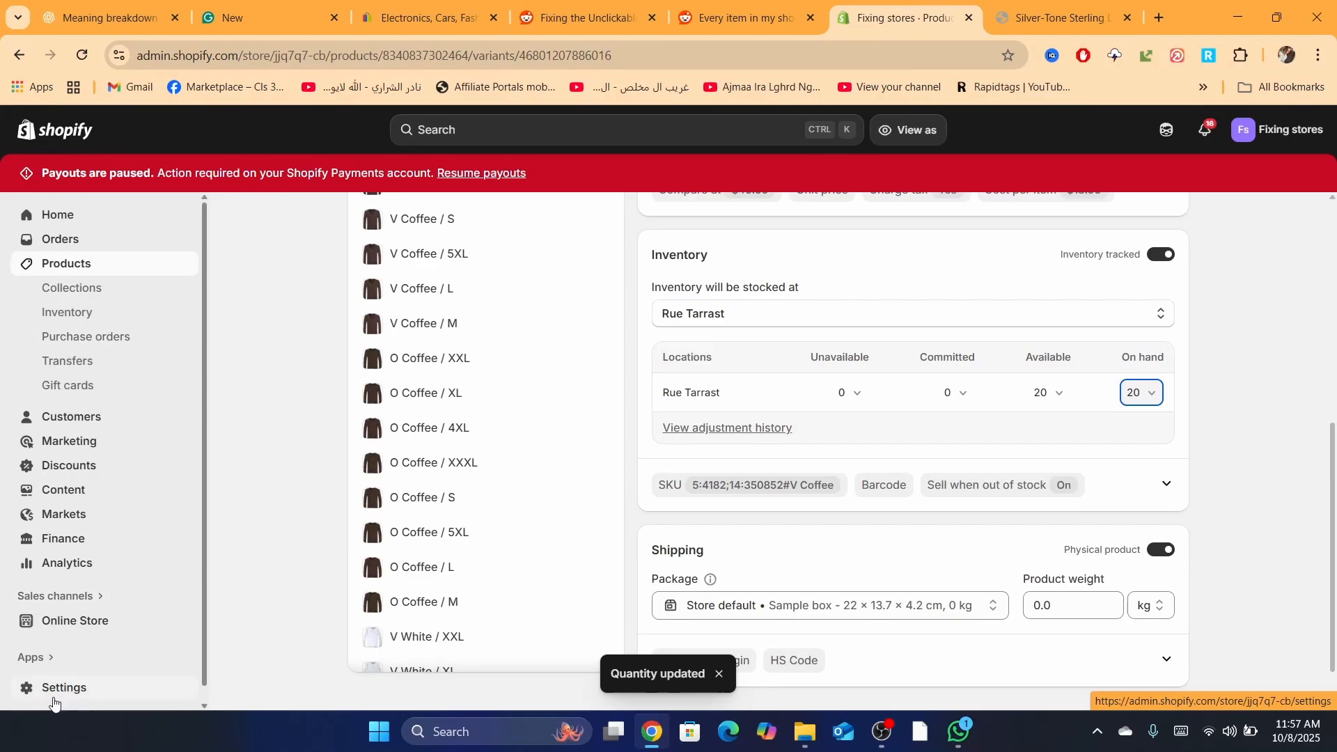
- Leave the product and open the store's Shipping and delivery settings
left_click(57, 223)
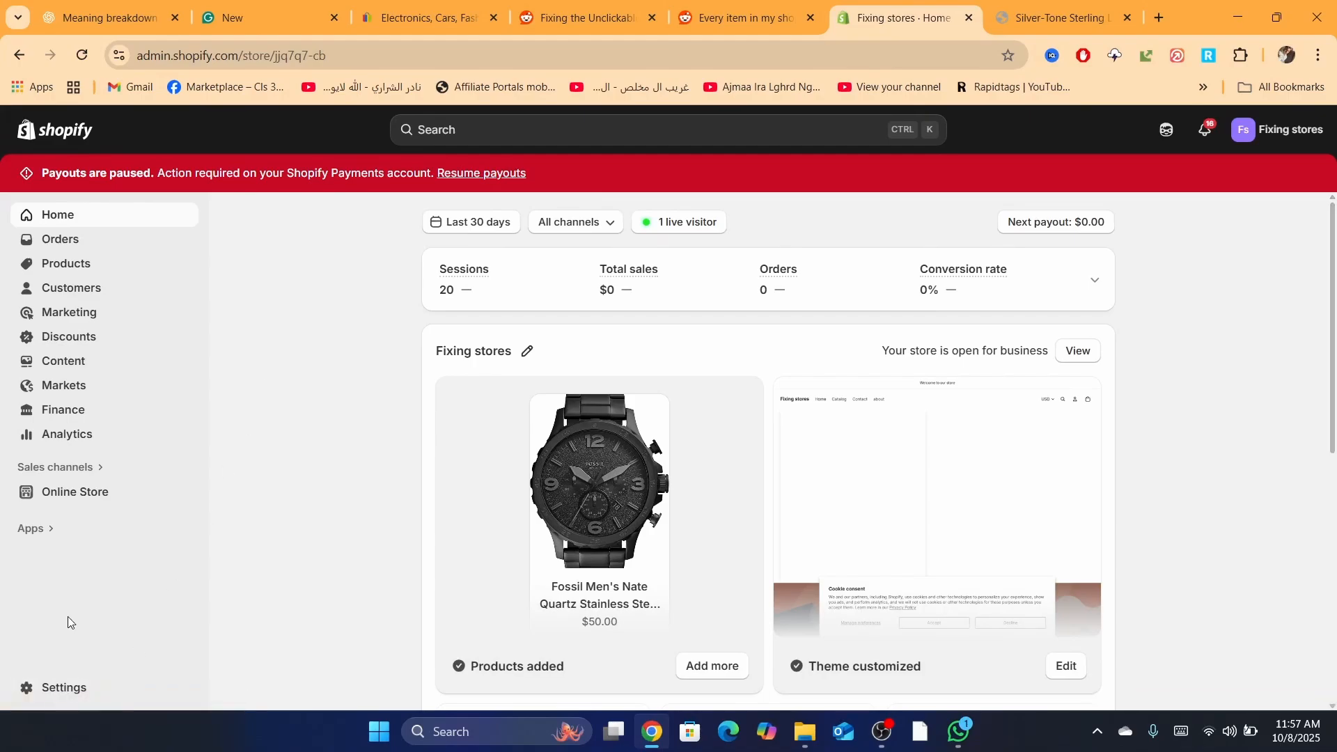
left_click(42, 693)
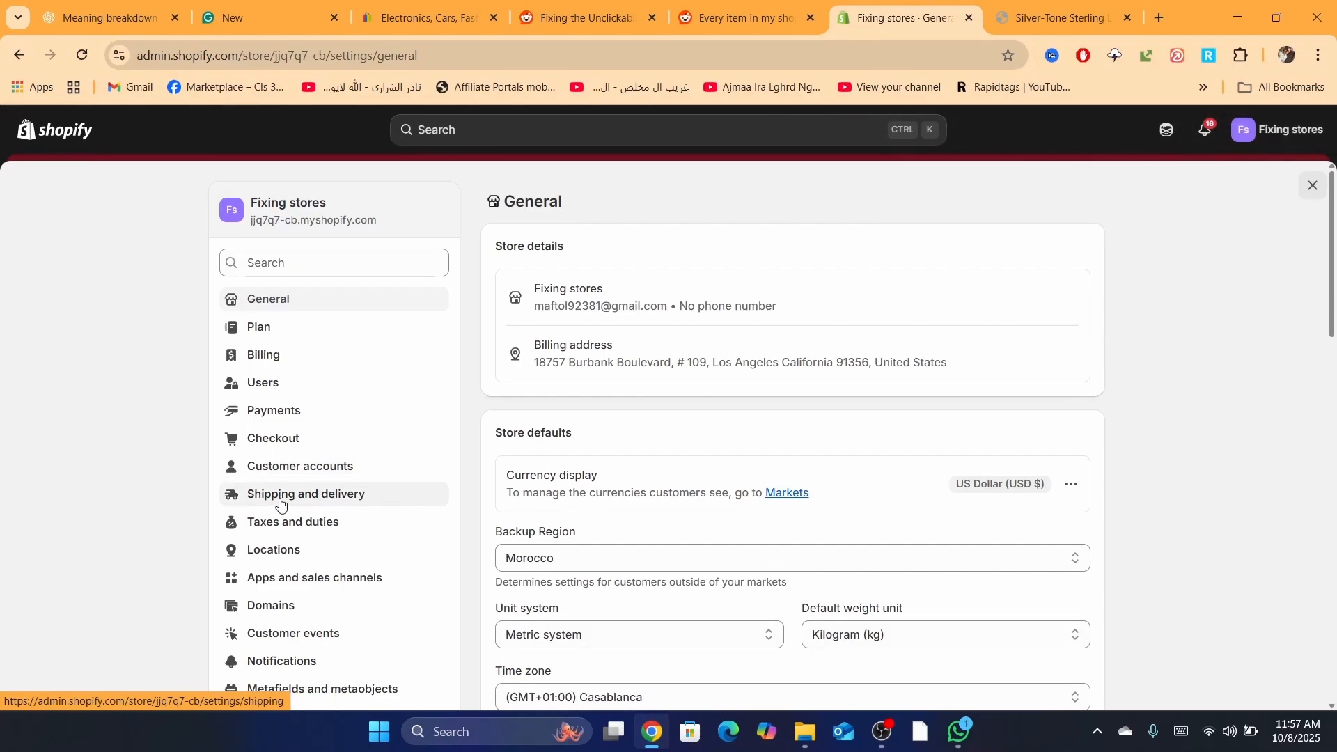
left_click(282, 498)
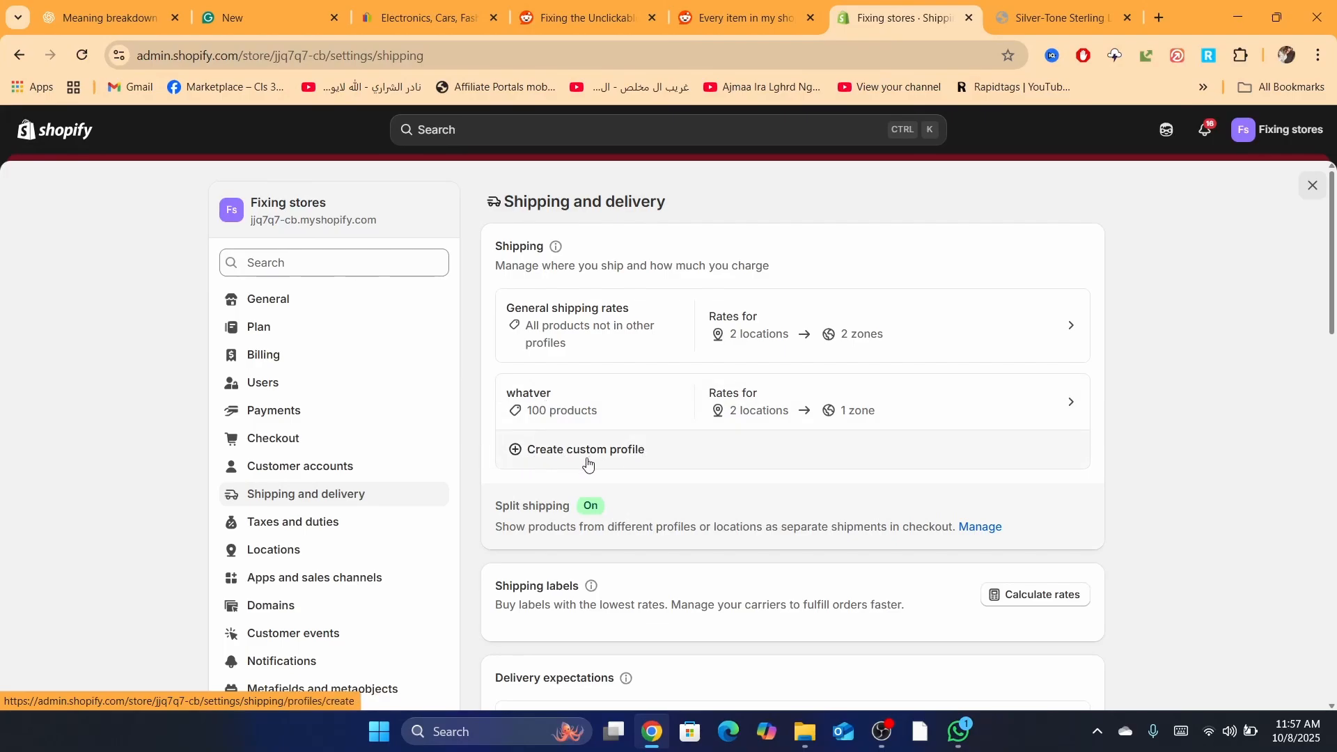
- Start a custom shipping profile and name it "new"
scroll(588, 465, "up", 5)
scroll(588, 465, "up", 1)
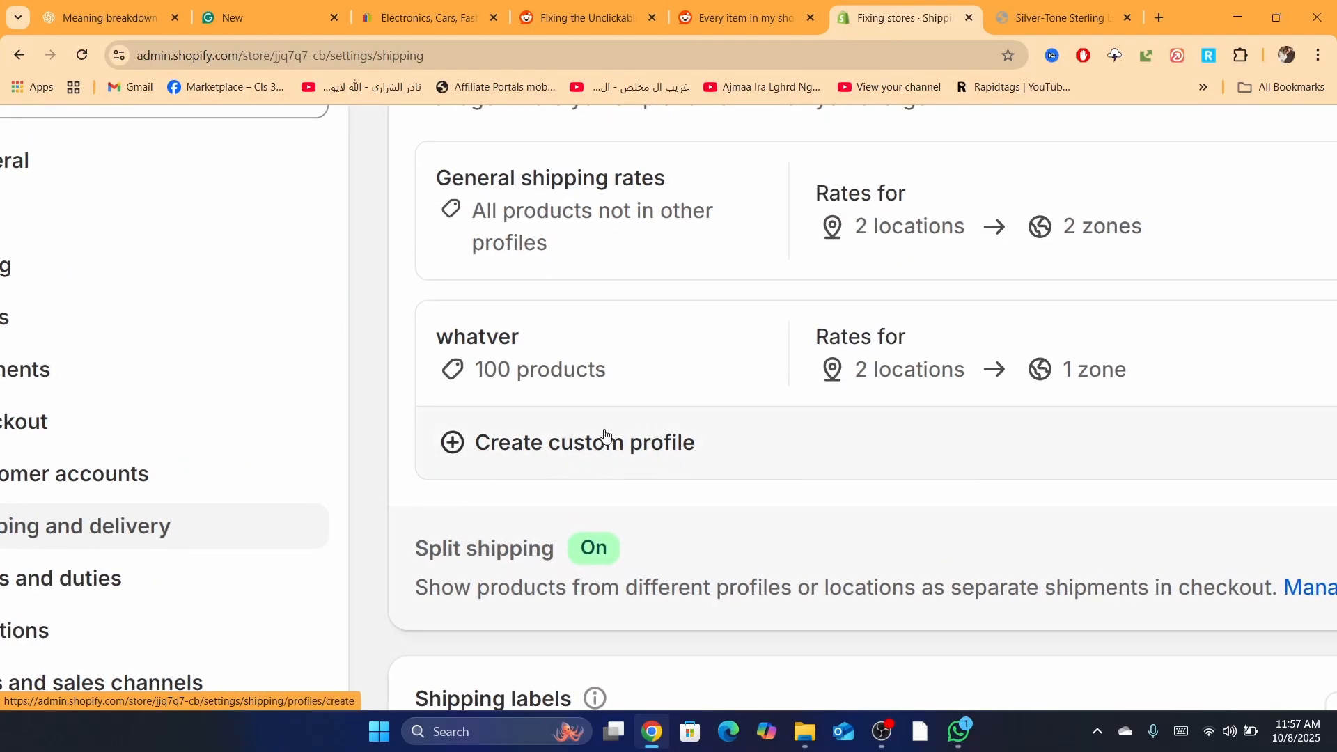
left_click(557, 456)
left_click(619, 291)
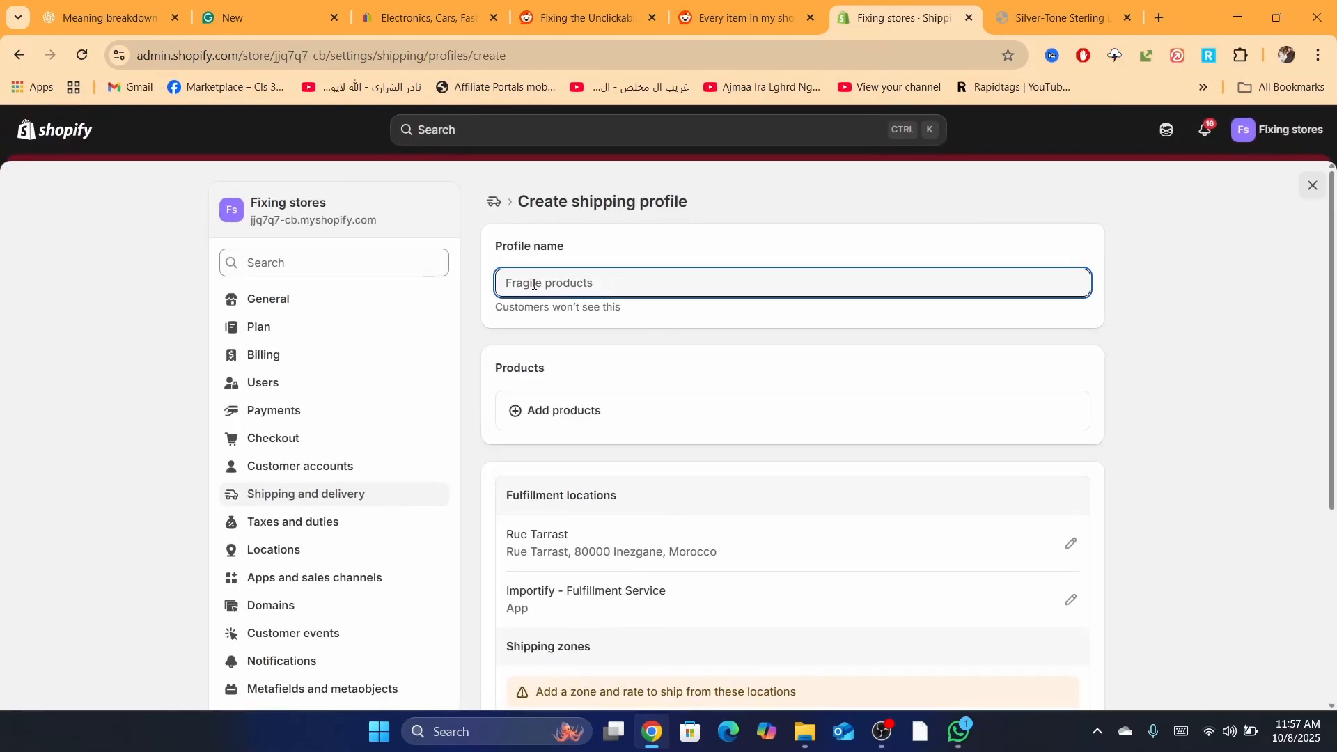
type("new")
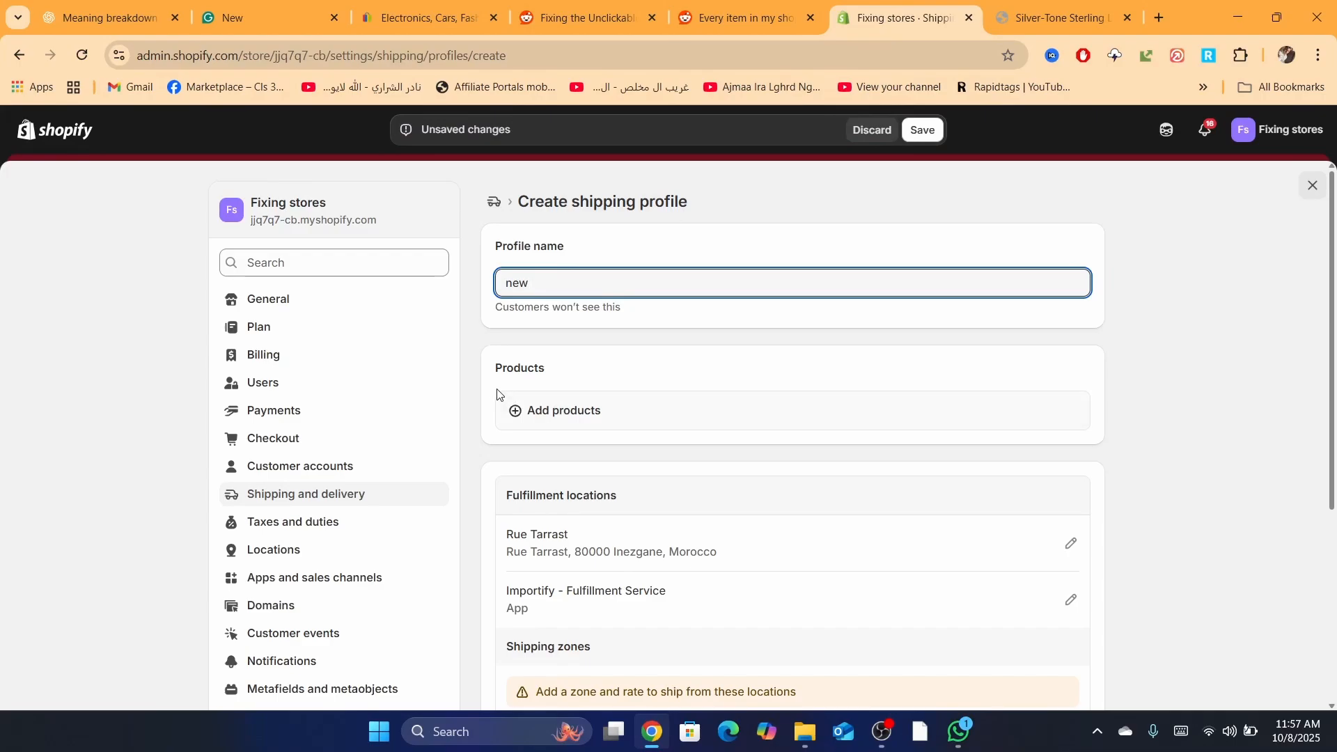
- Add the T-shirt with all its variants, the Fossil watch, the Karseell argan oil and the black men's ring to the shipping profile
left_click(564, 413)
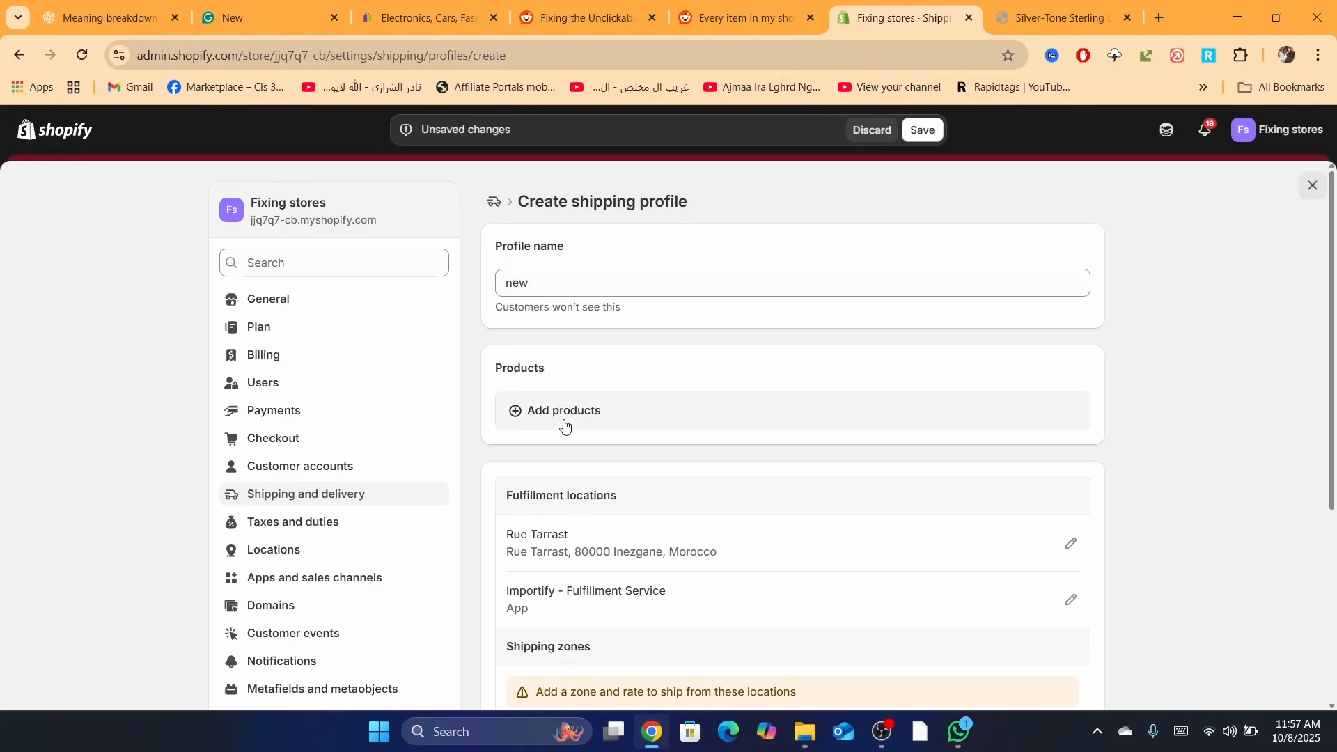
left_click(421, 293)
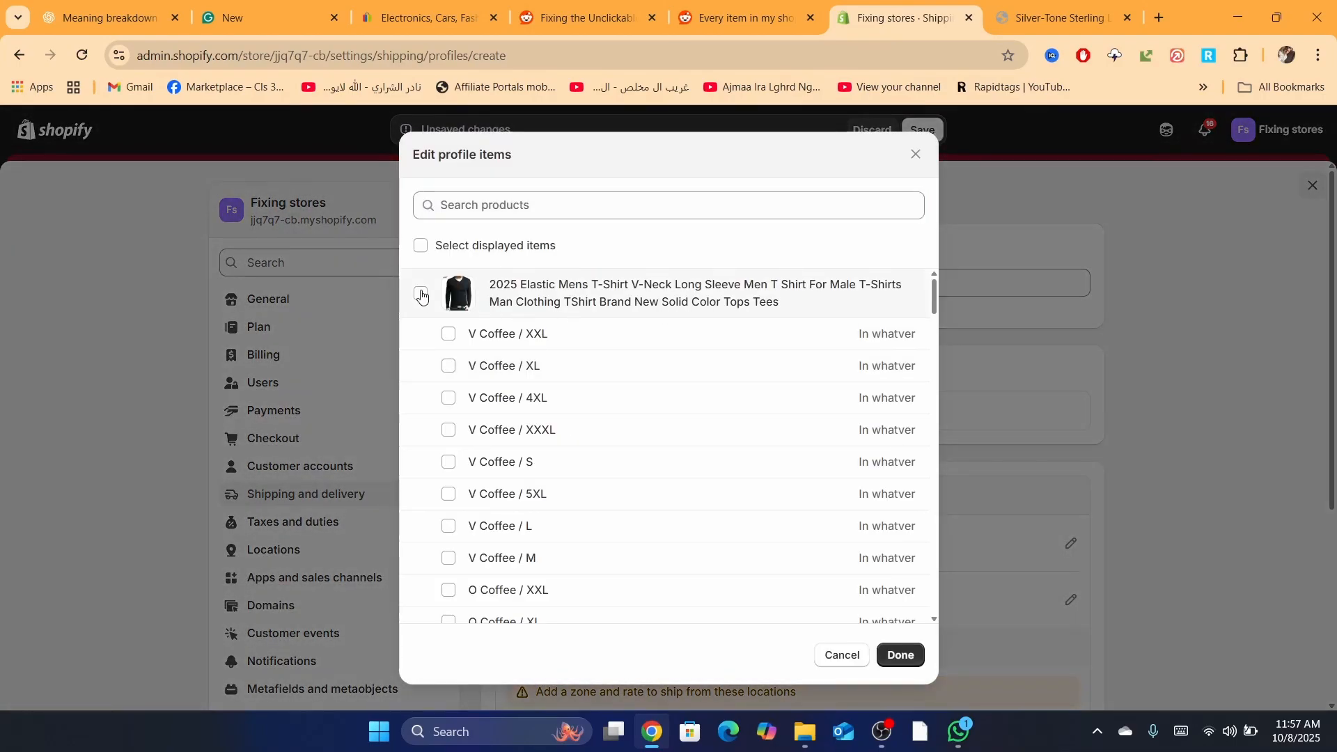
left_click_drag(936, 295, 935, 597)
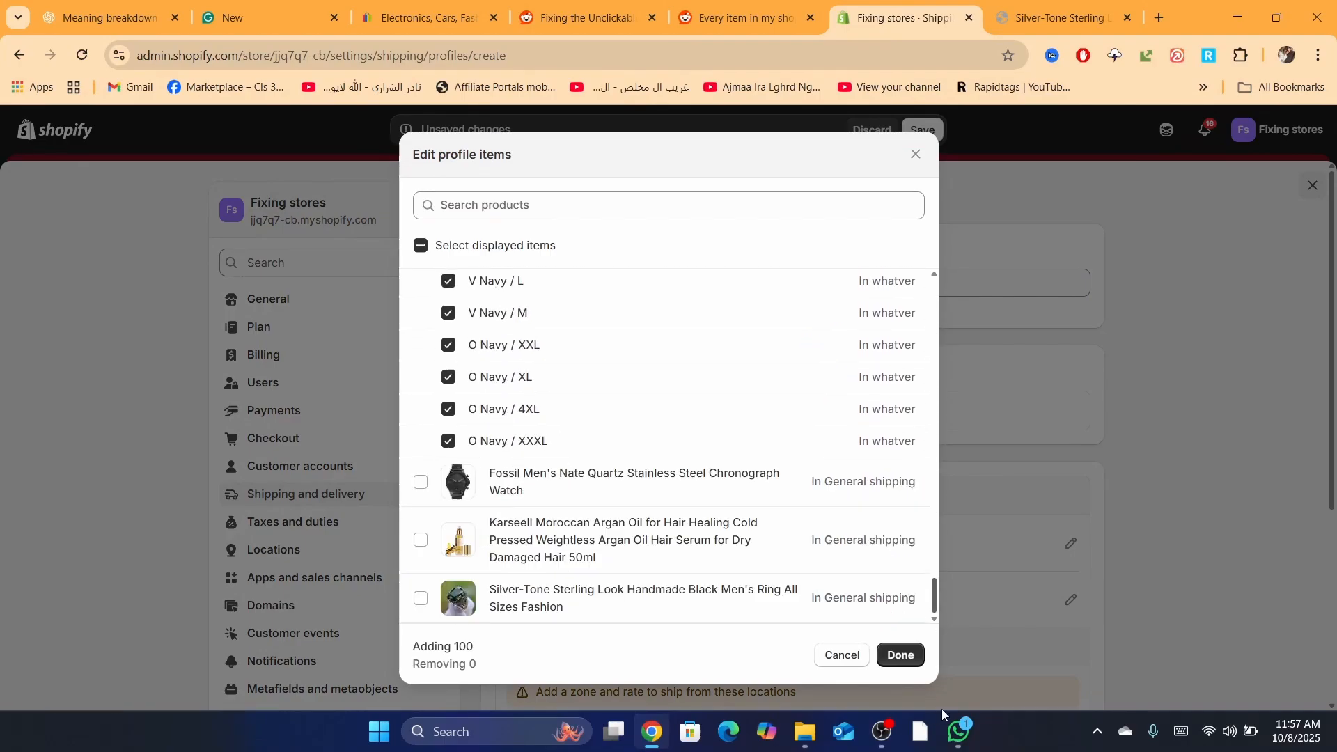
left_click(419, 482)
left_click(419, 540)
left_click(420, 600)
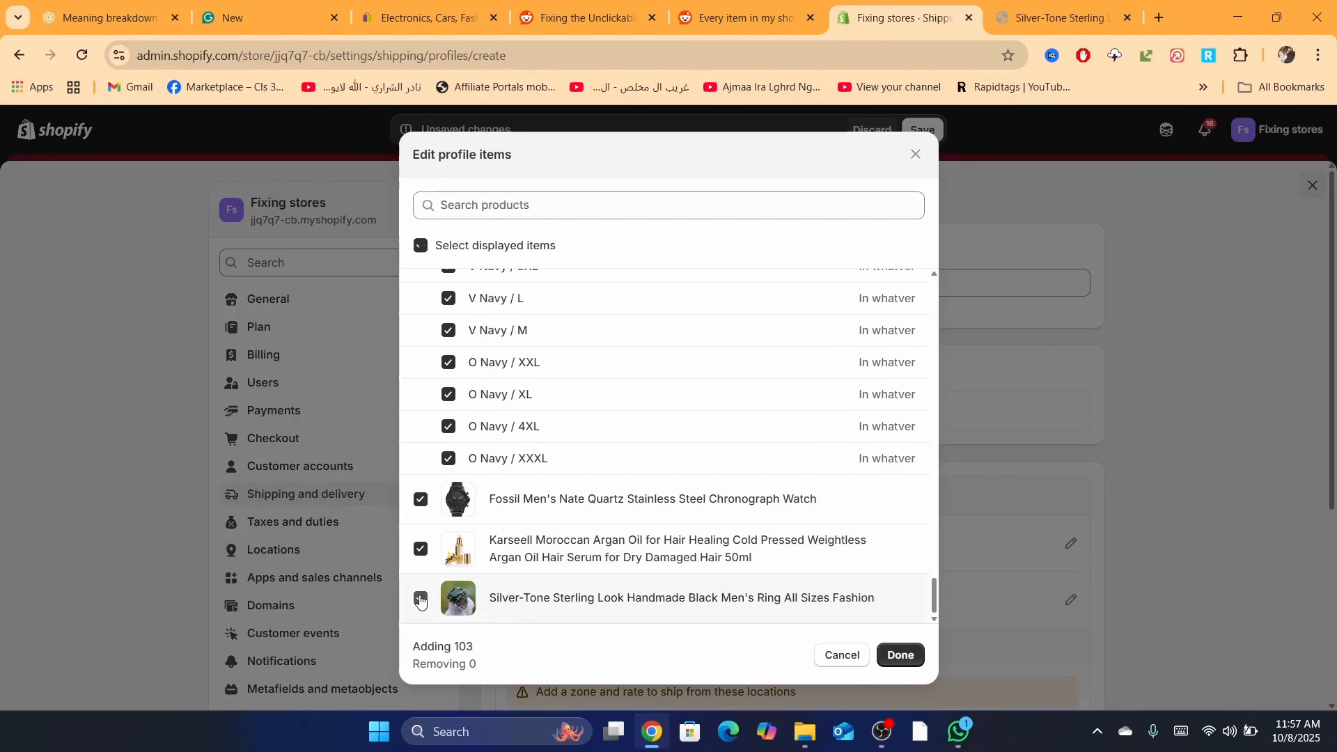
left_click(899, 655)
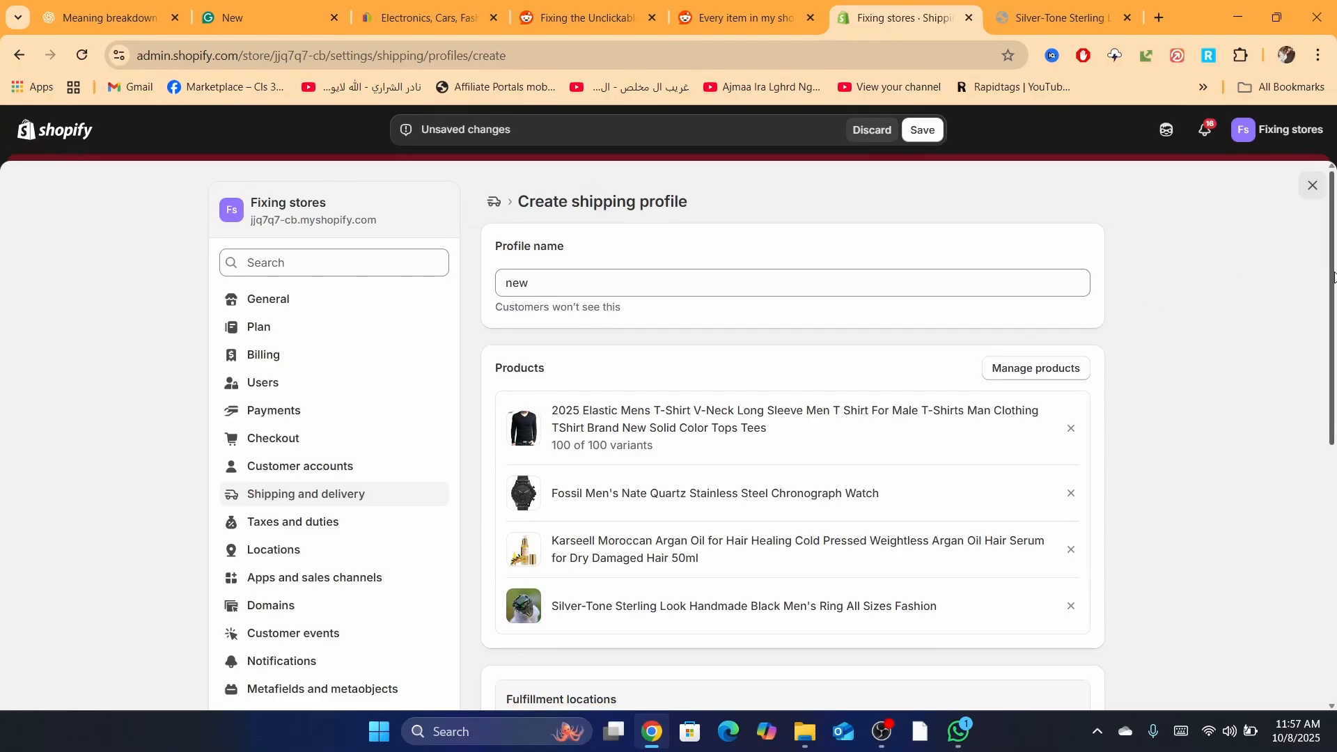
- Start a shipping zone for the profile and include Africa, Asia, Europe and North America
left_click_drag(1331, 281, 1334, 475)
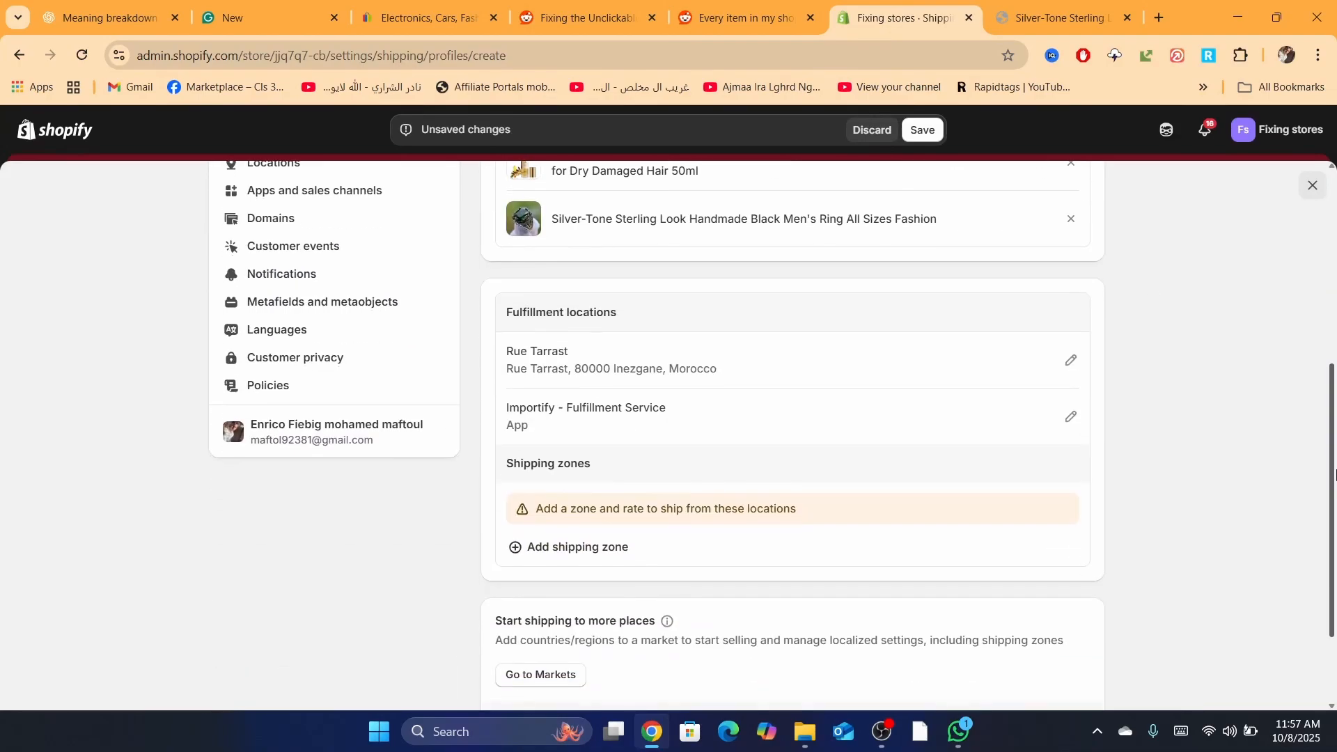
left_click(564, 535)
left_click(432, 399)
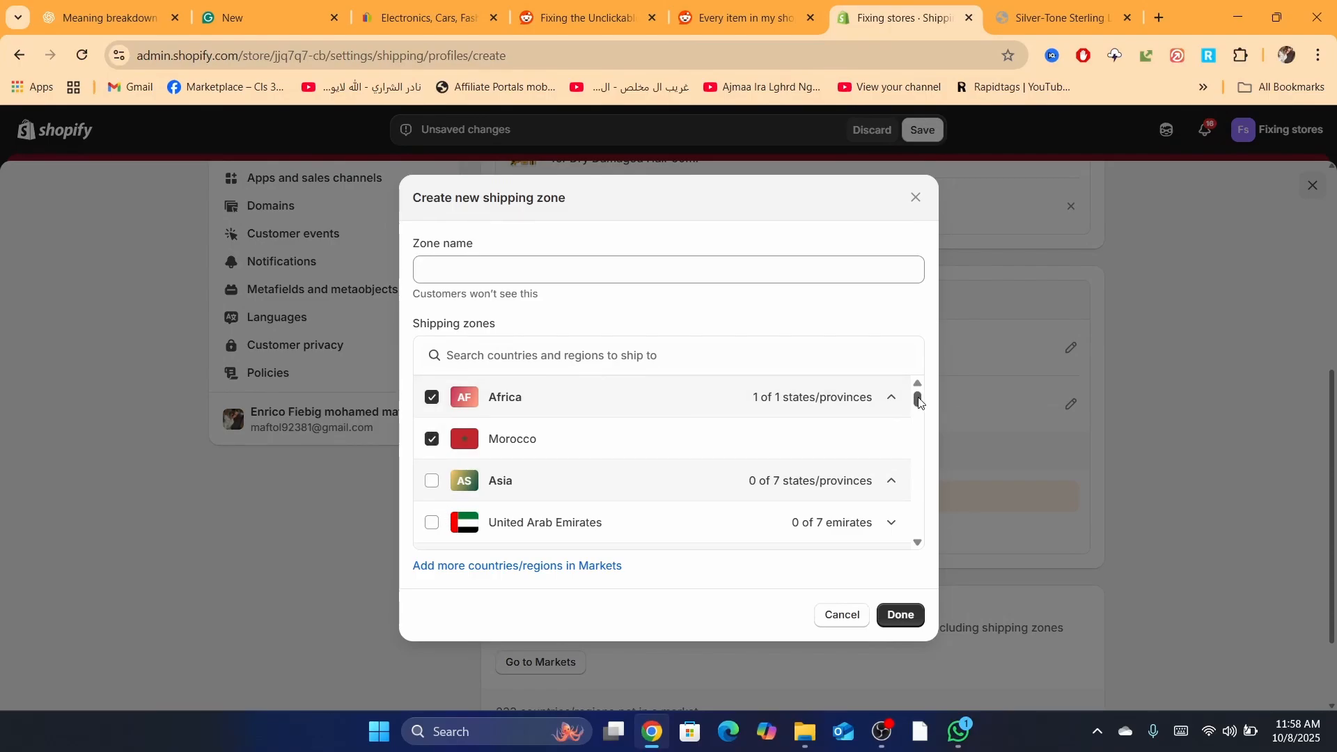
left_click_drag(918, 402, 919, 406)
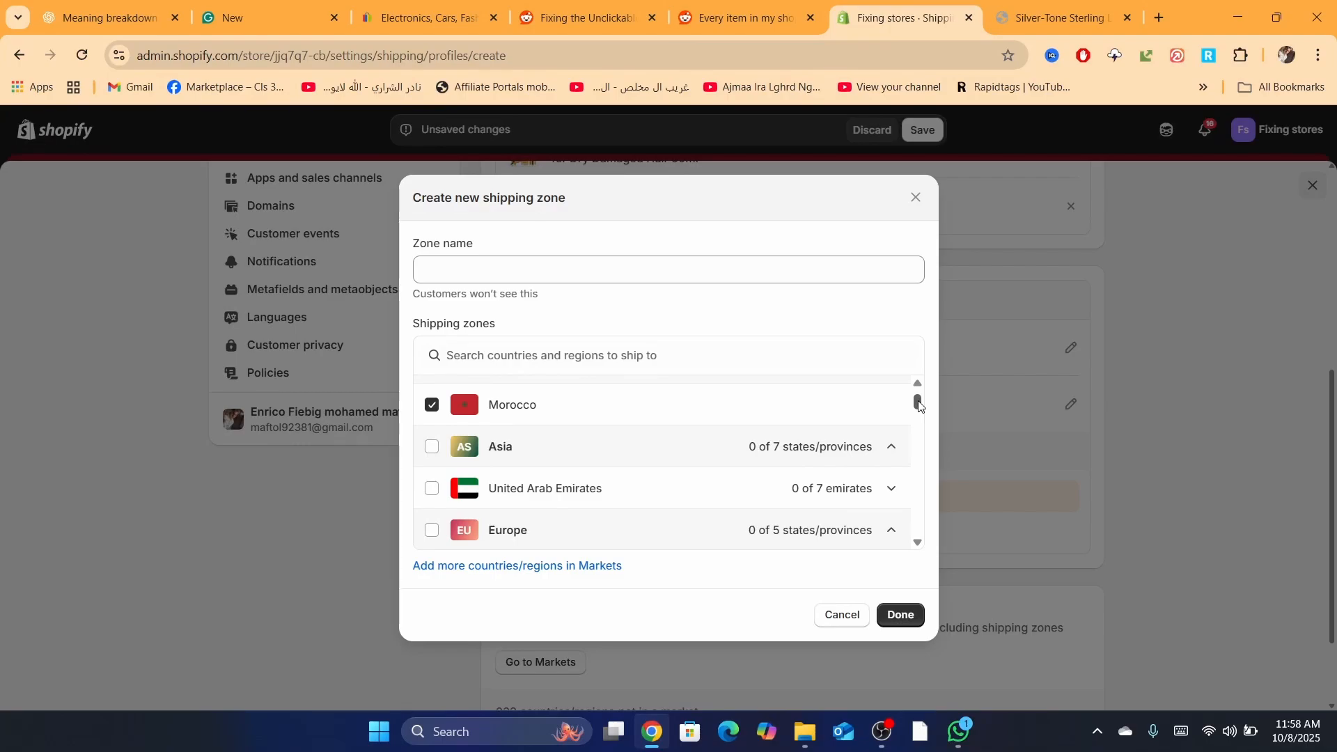
left_click_drag(919, 402, 918, 405)
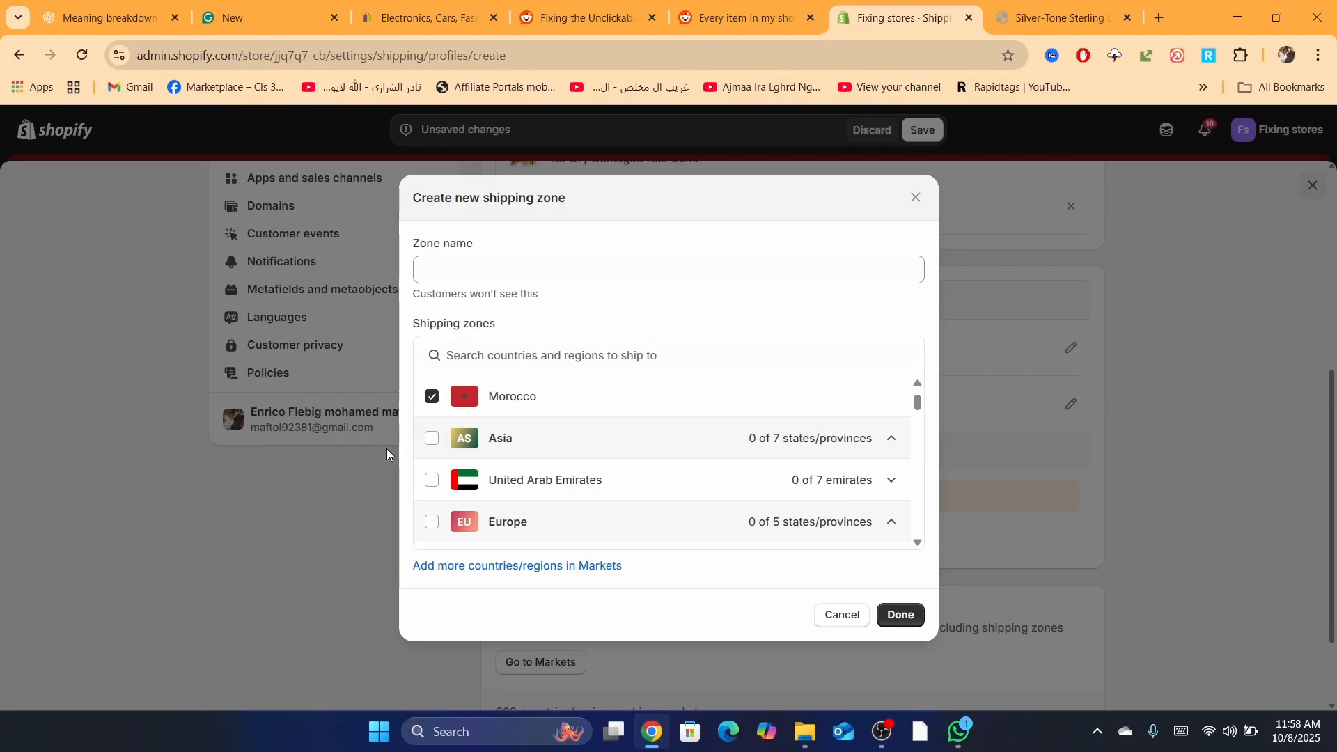
left_click(432, 438)
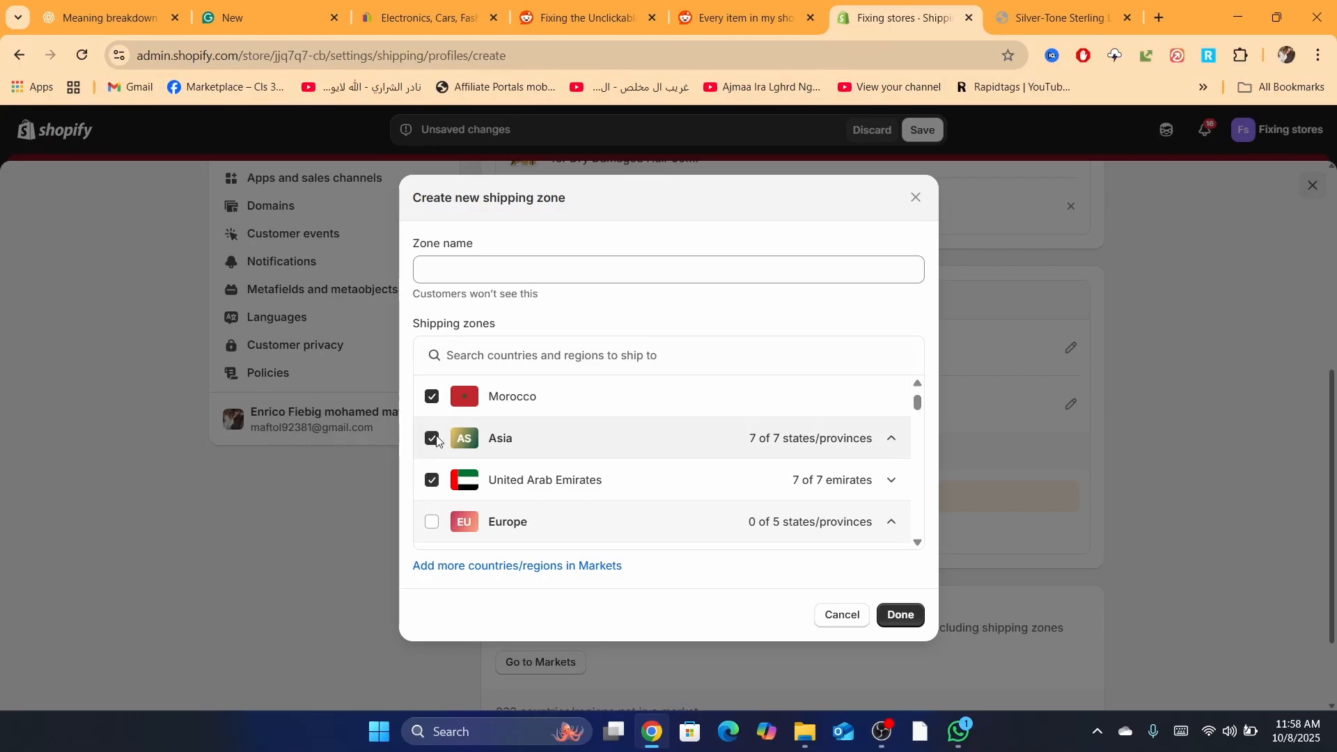
left_click(431, 521)
scroll(918, 409, "down", 3)
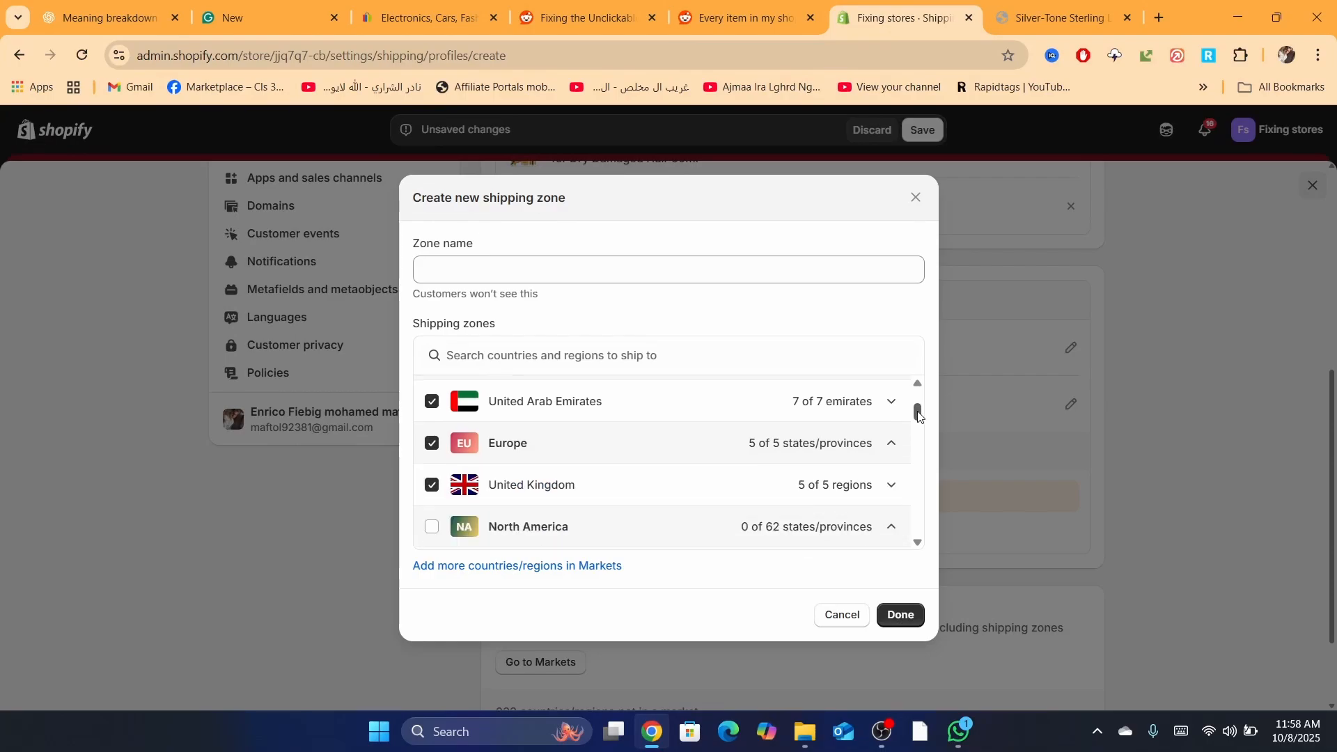
left_click(432, 529)
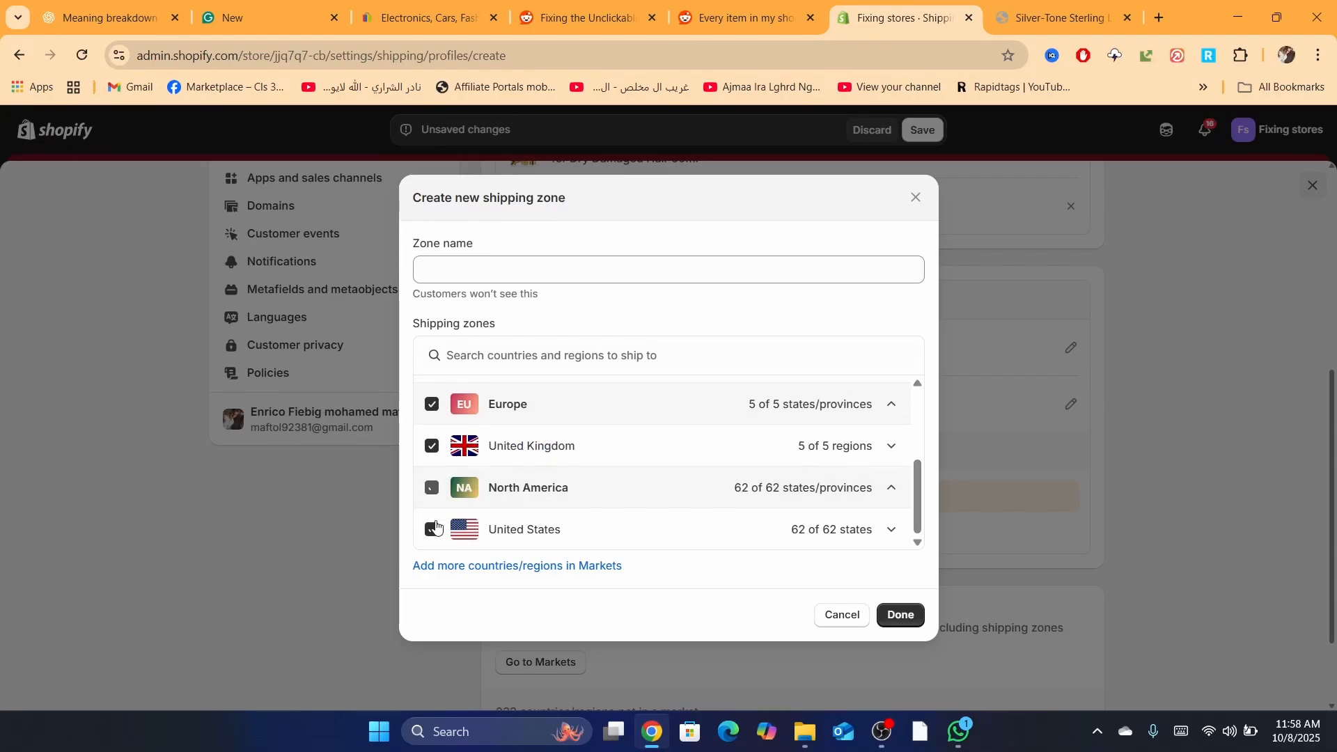
- Name the shipping zone "new one" and finish creating it
left_click(886, 616)
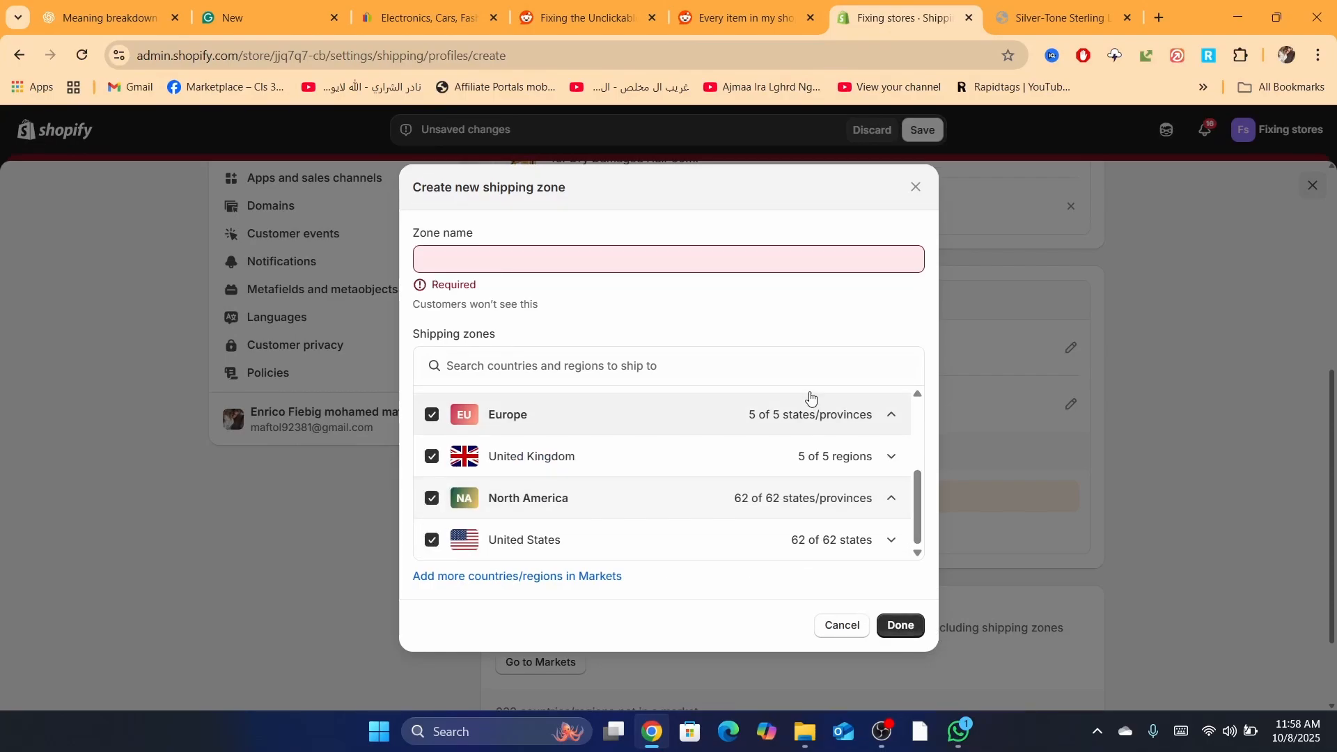
left_click(503, 263)
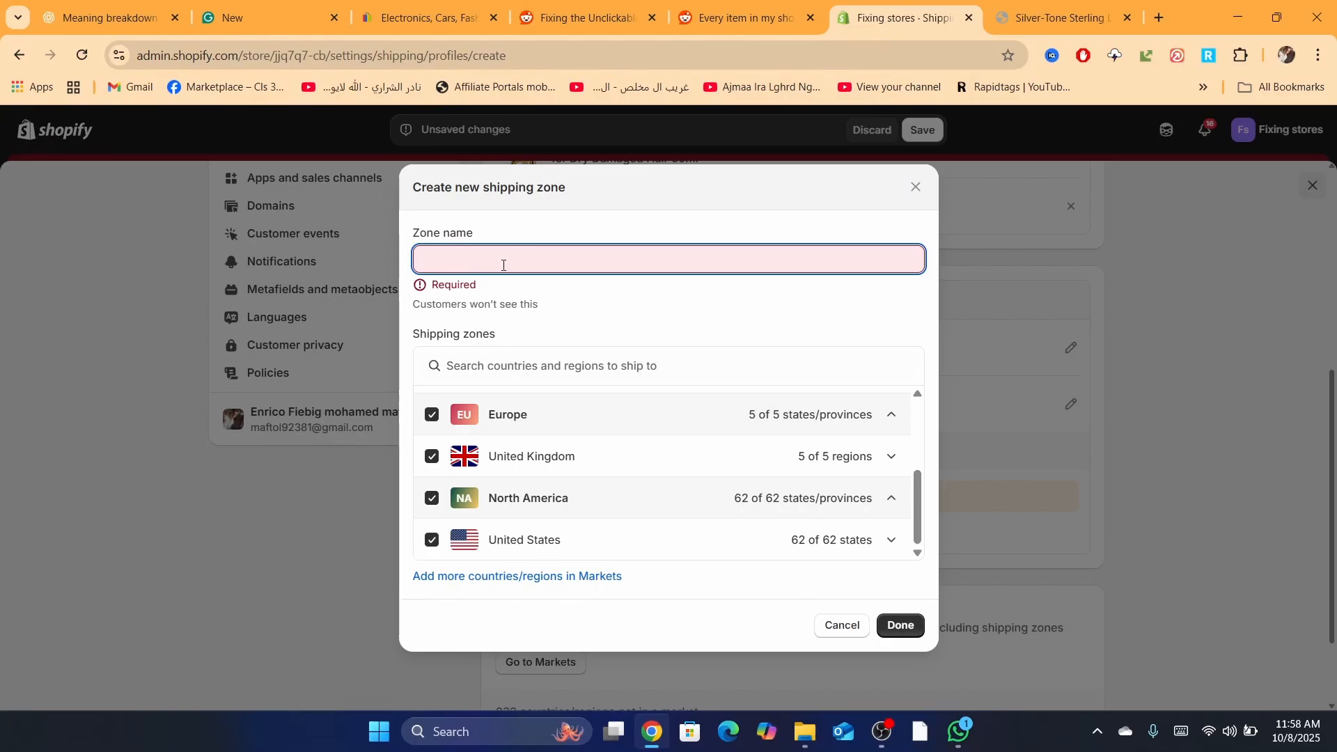
type("new one")
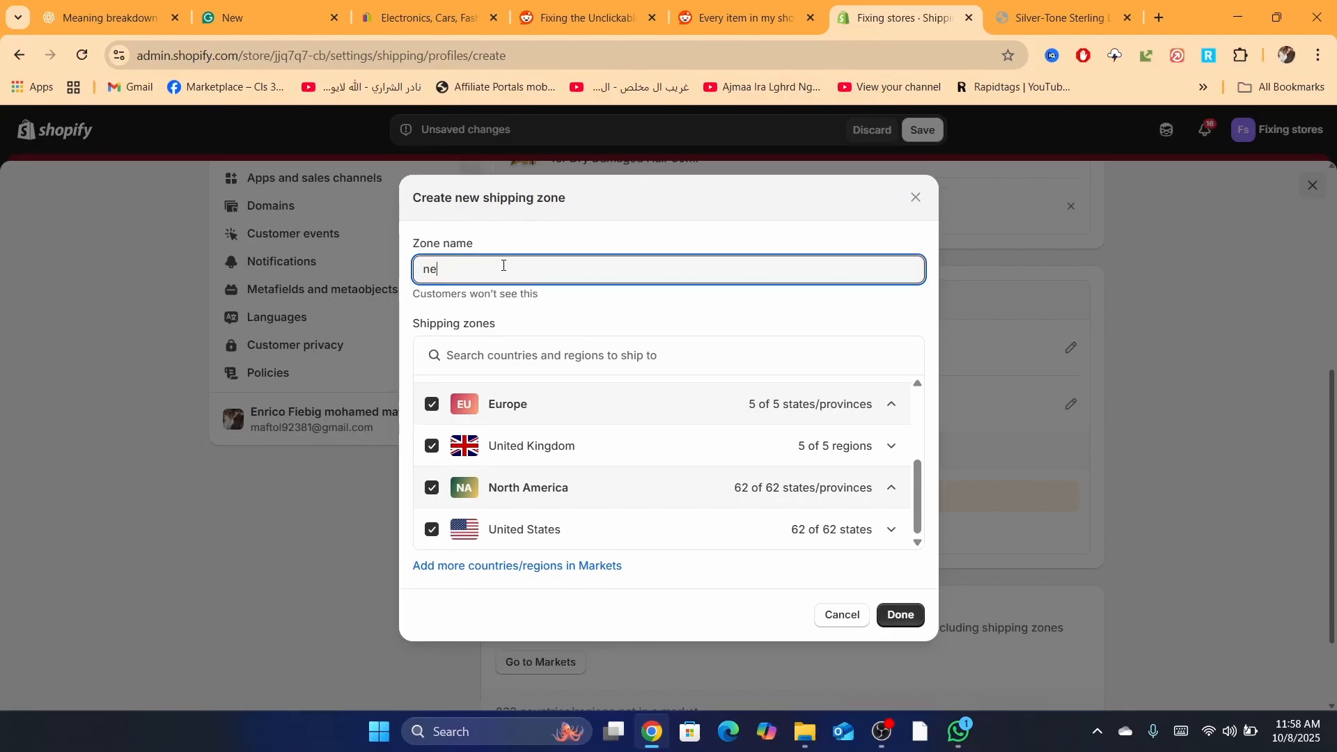
left_click(898, 616)
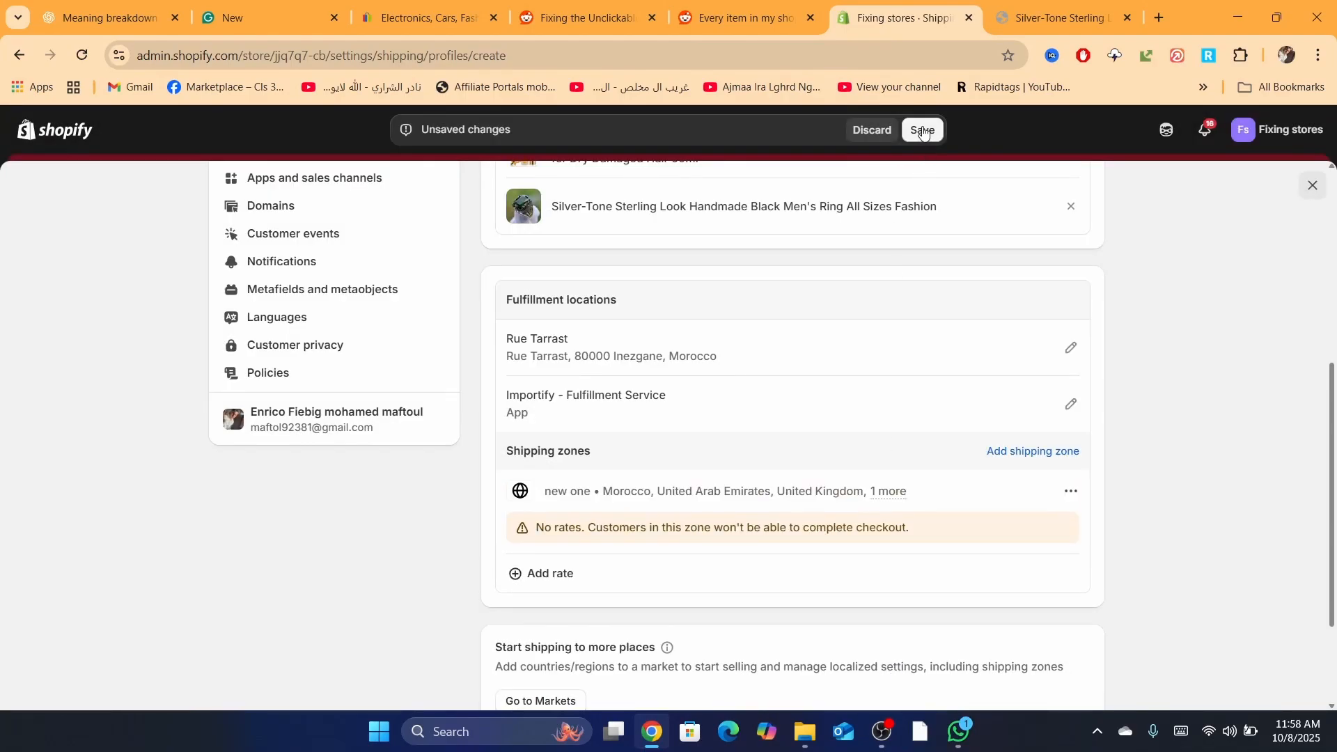
- Add a custom flat rate named "standerd" to the zone, keeping its price at 0.00 so shipping is free
left_click(541, 575)
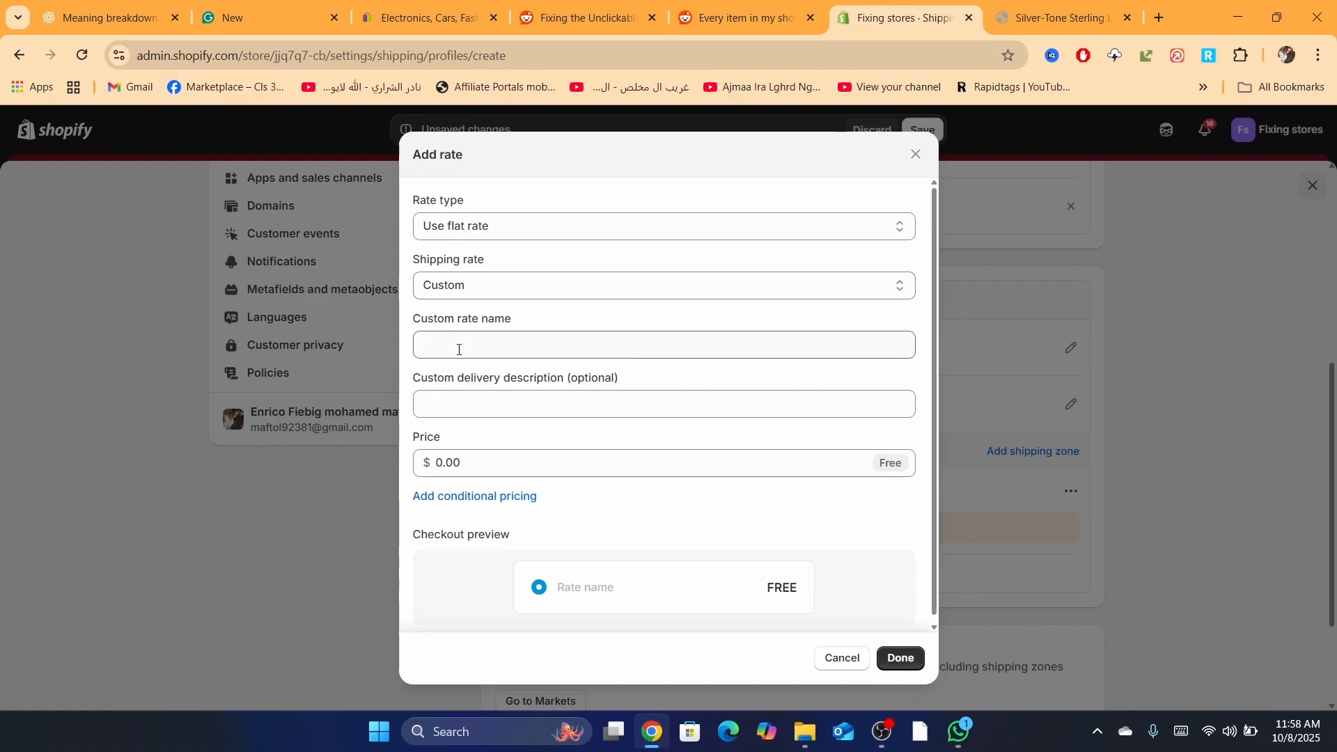
left_click(458, 349)
type("s")
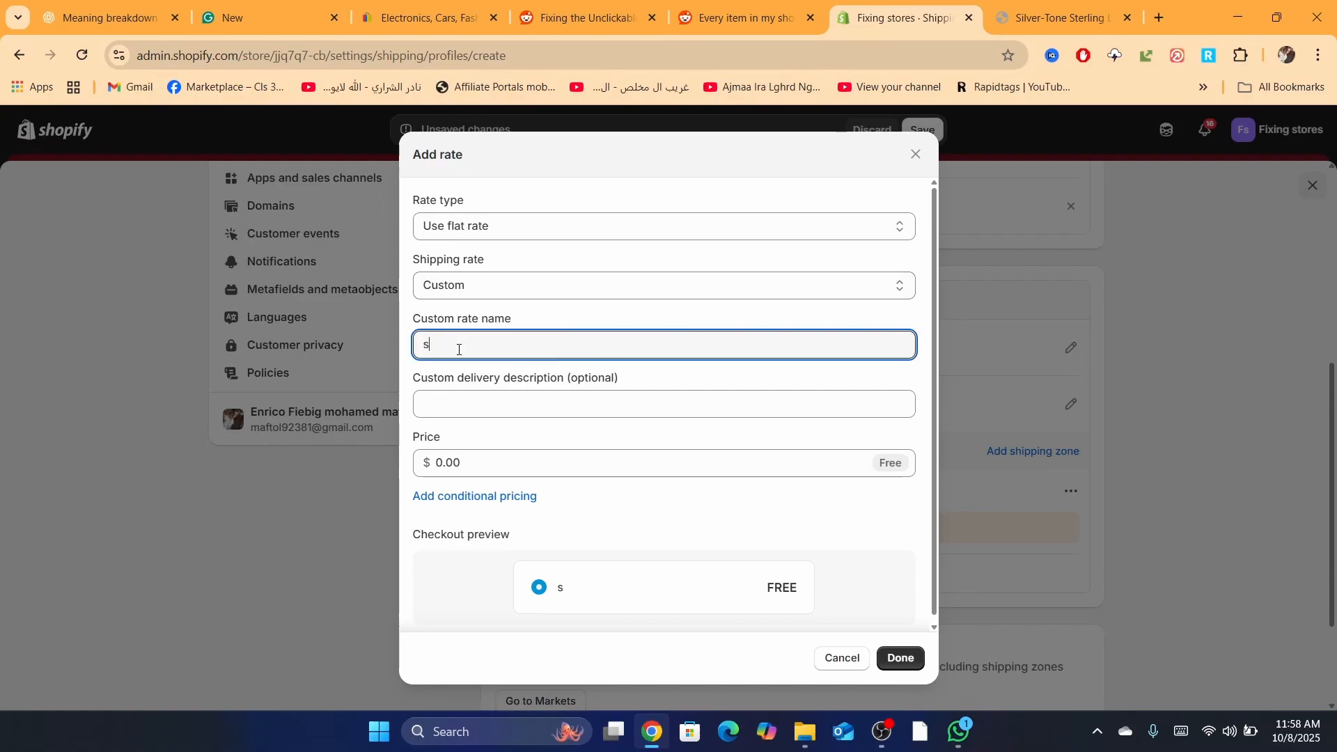
type("tanderd")
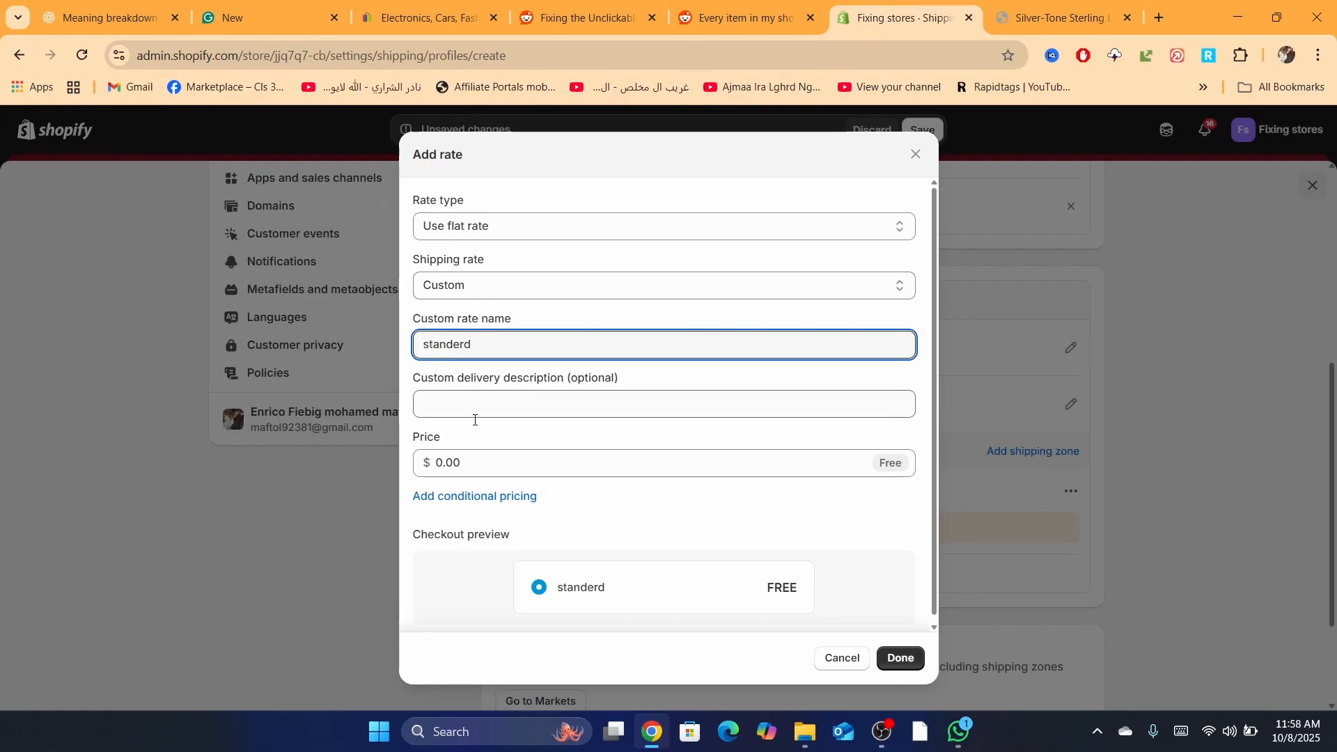
left_click(463, 463)
double_click(467, 466)
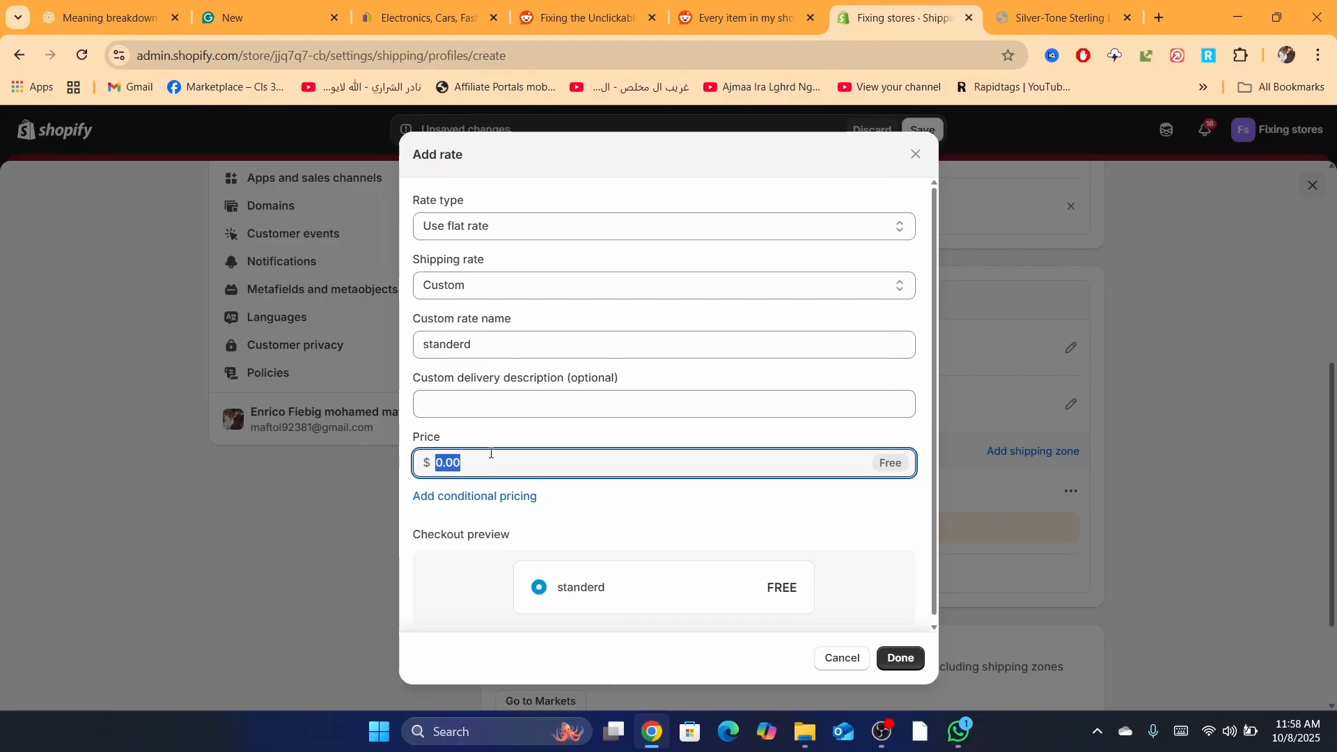
left_click(899, 659)
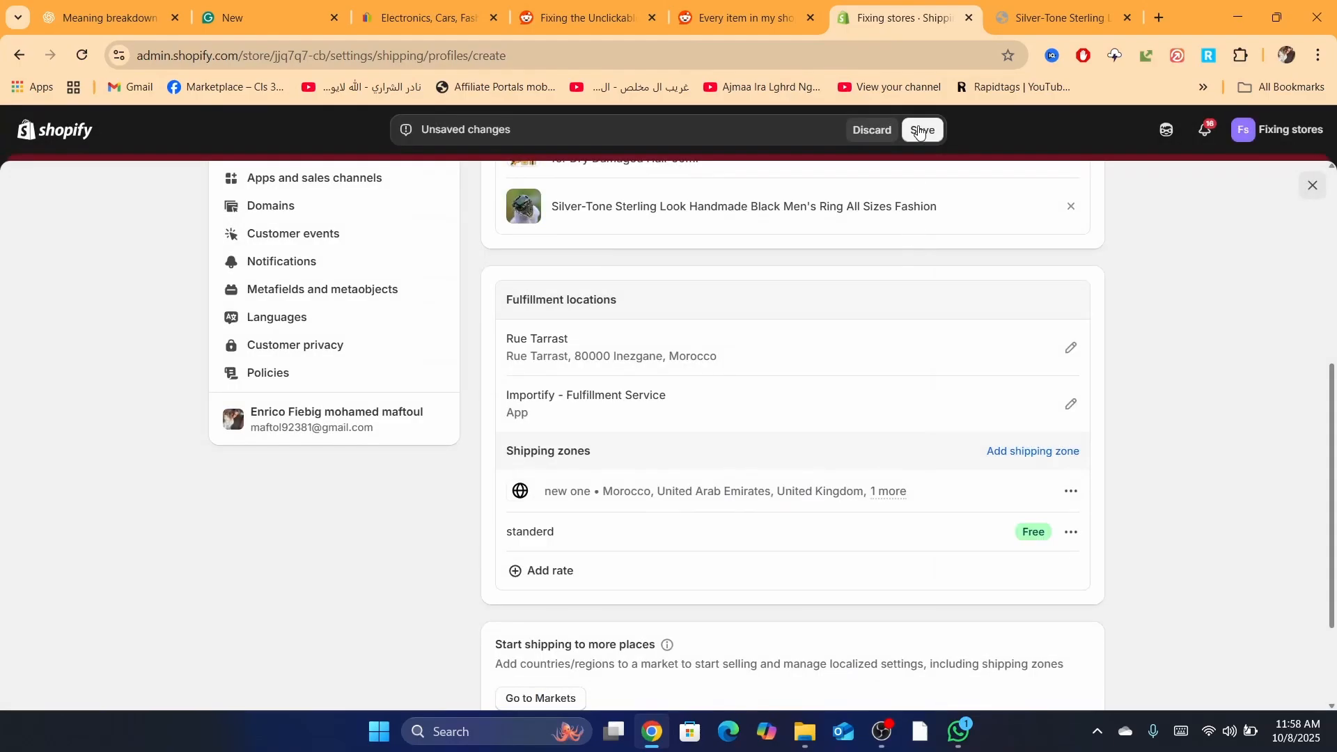
- Save the new shipping profile and check the black men's ring page on the storefront for a working purchase button
left_click(919, 131)
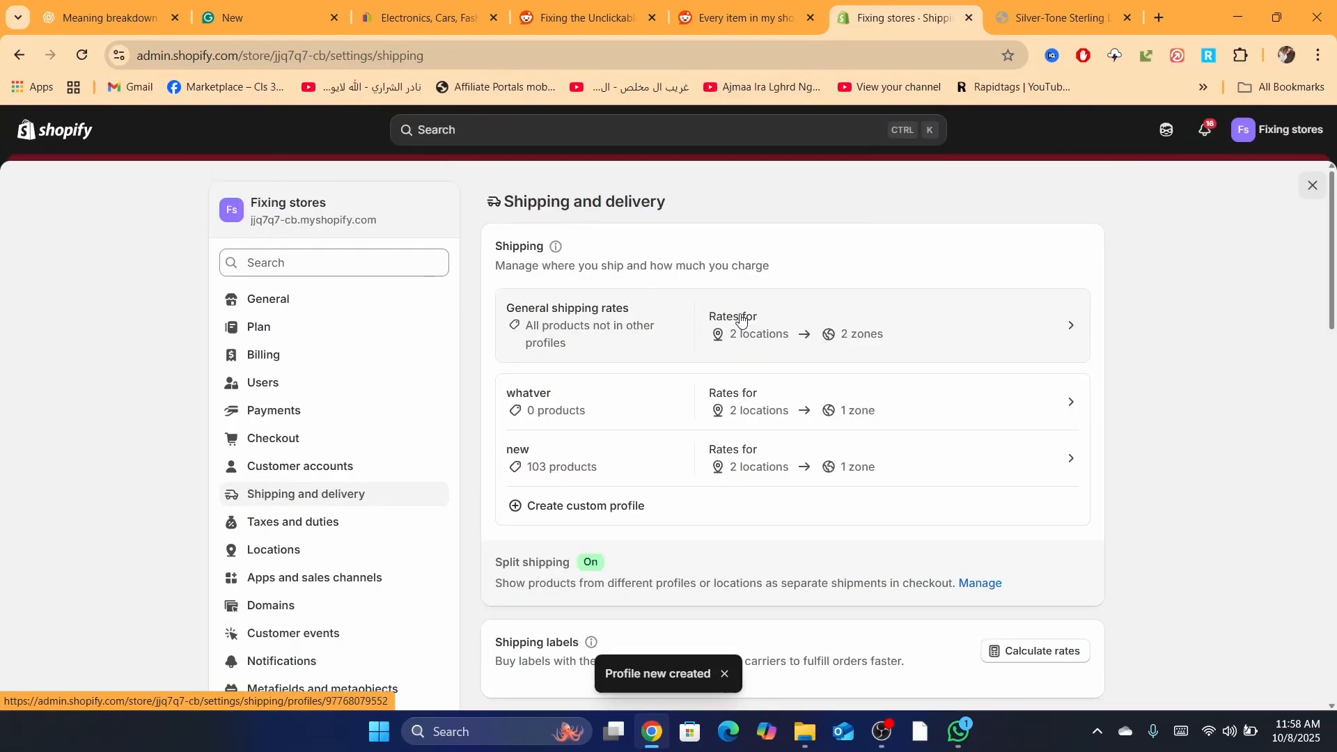
left_click(1042, 10)
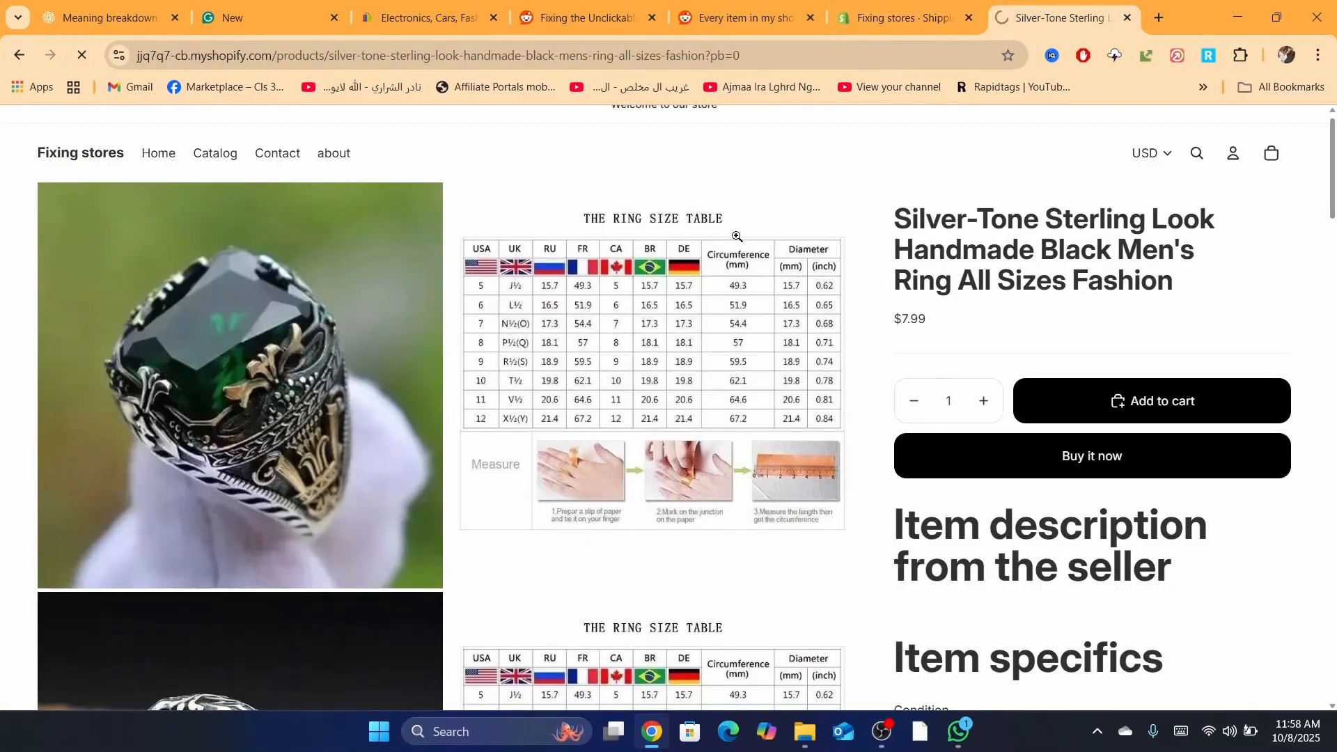
left_click(898, 18)
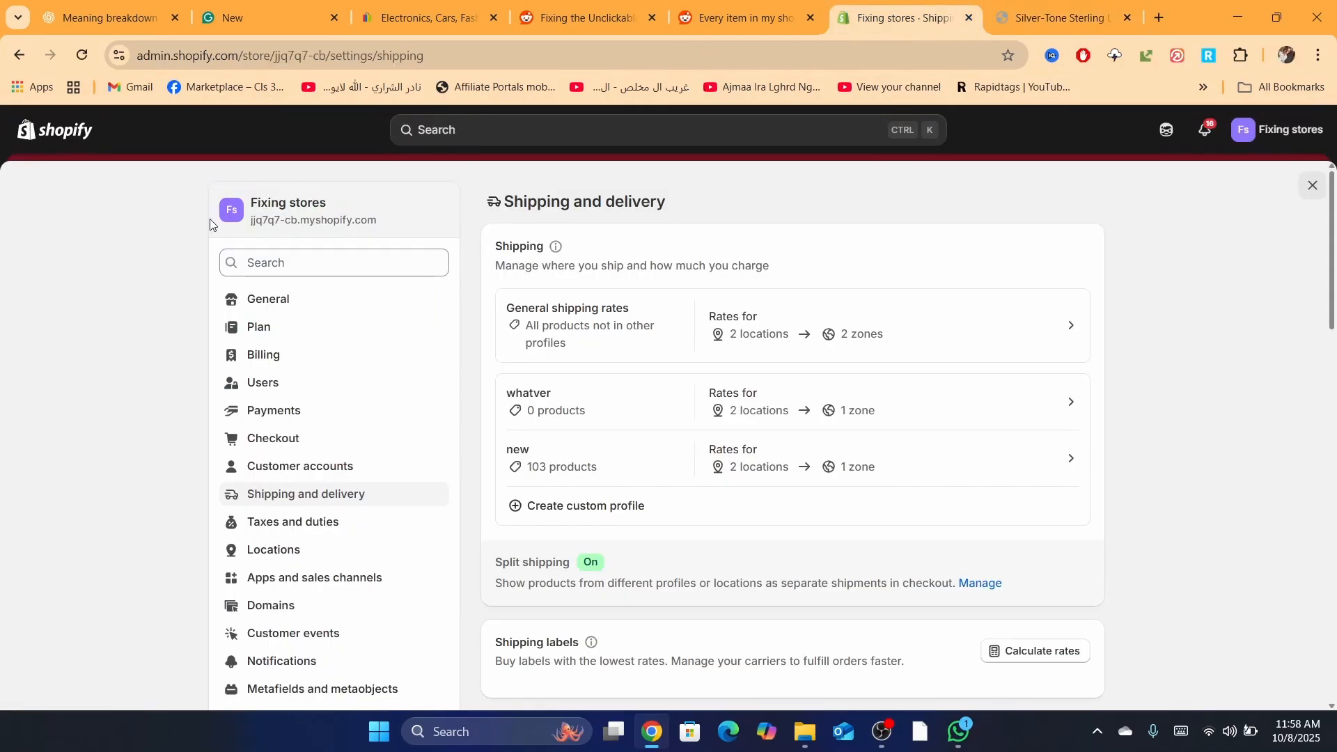
left_click(1055, 17)
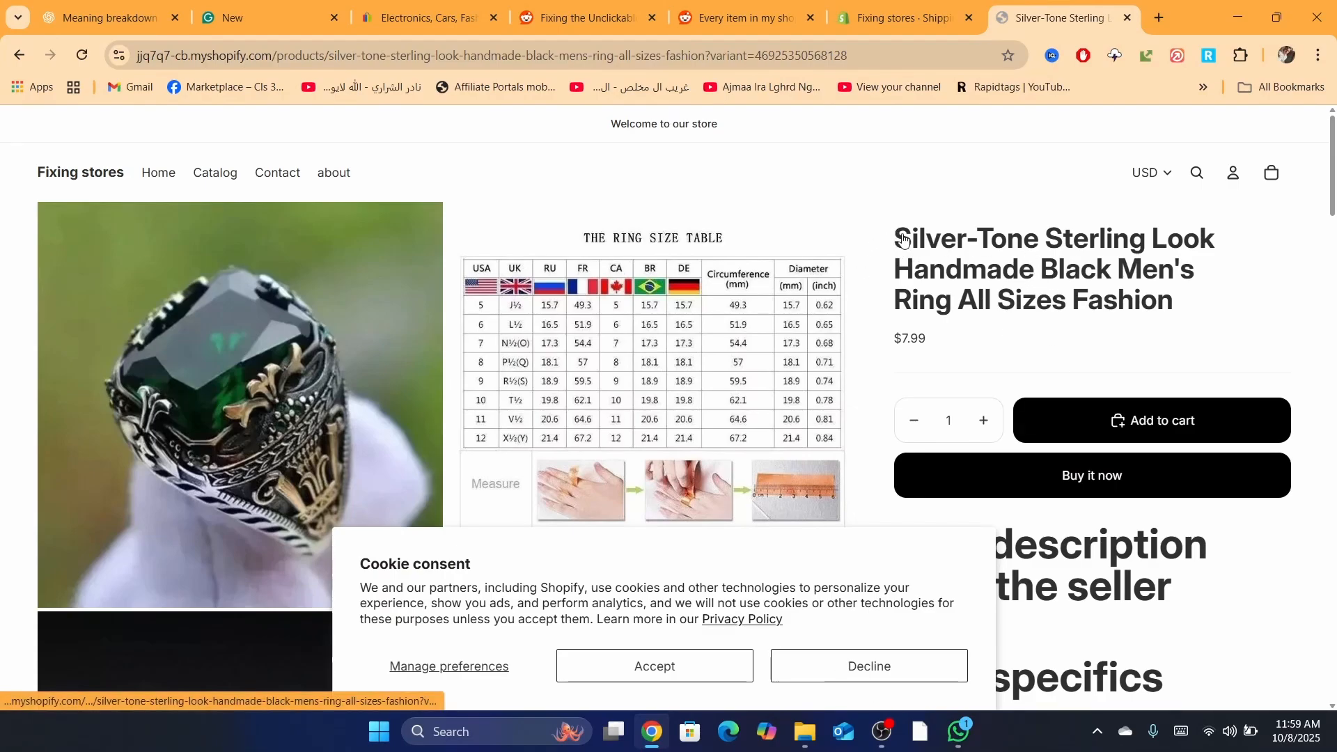
key("ctrl+shift+Tab")
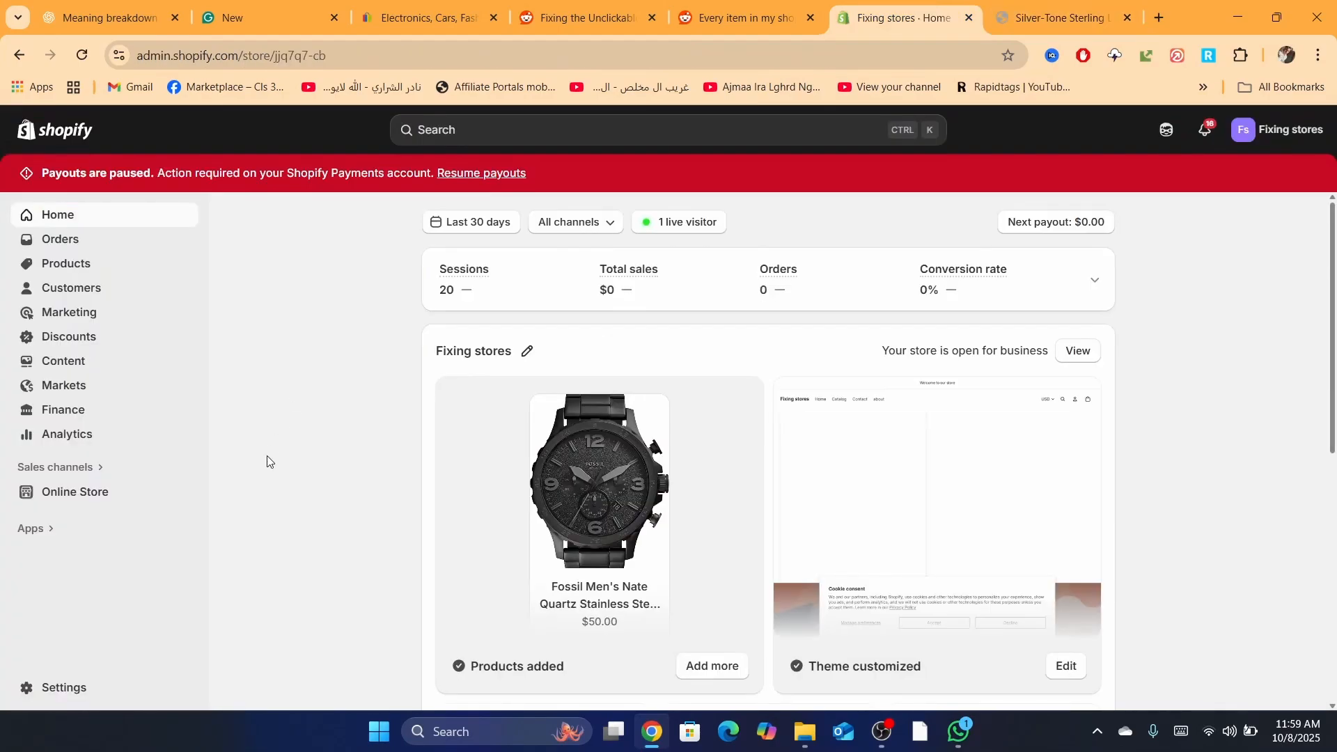
- Open the store's Locations settings and view the form for adding a location, leaving it without creating one
left_click(33, 697)
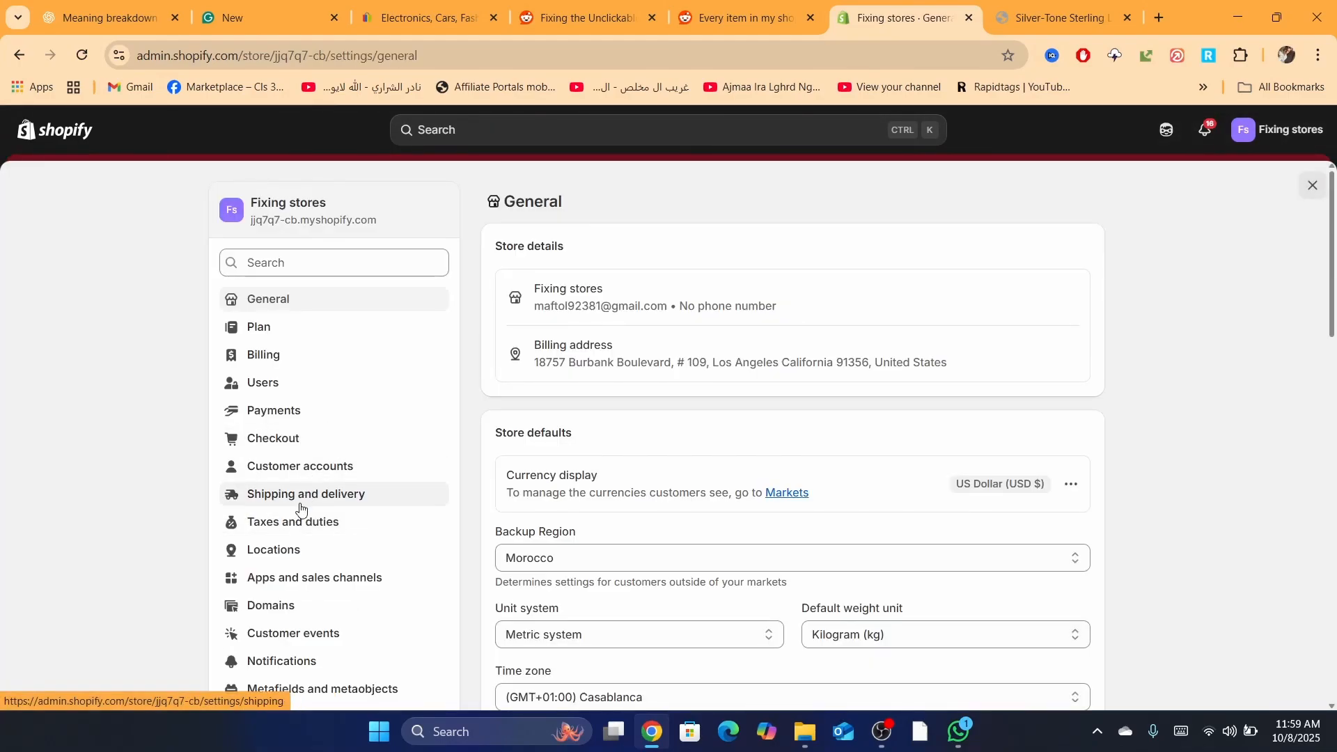
left_click(270, 557)
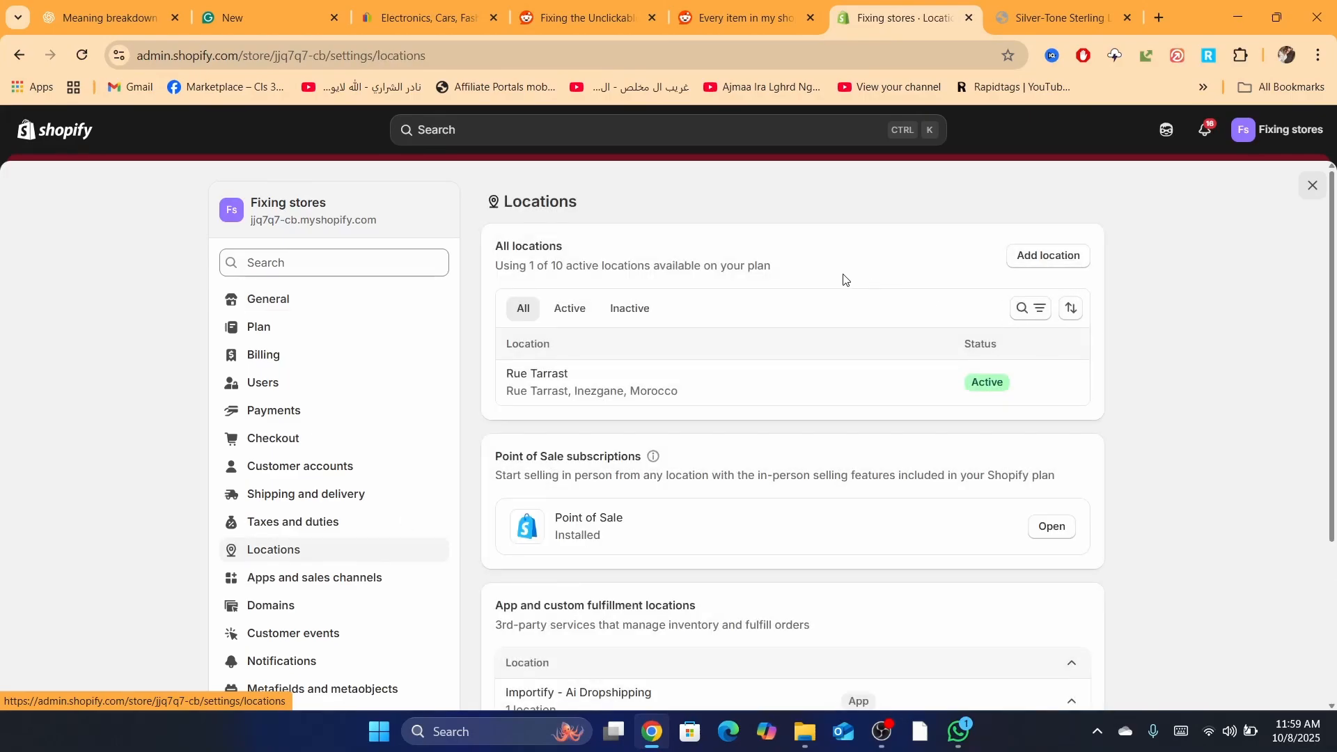
left_click(1031, 261)
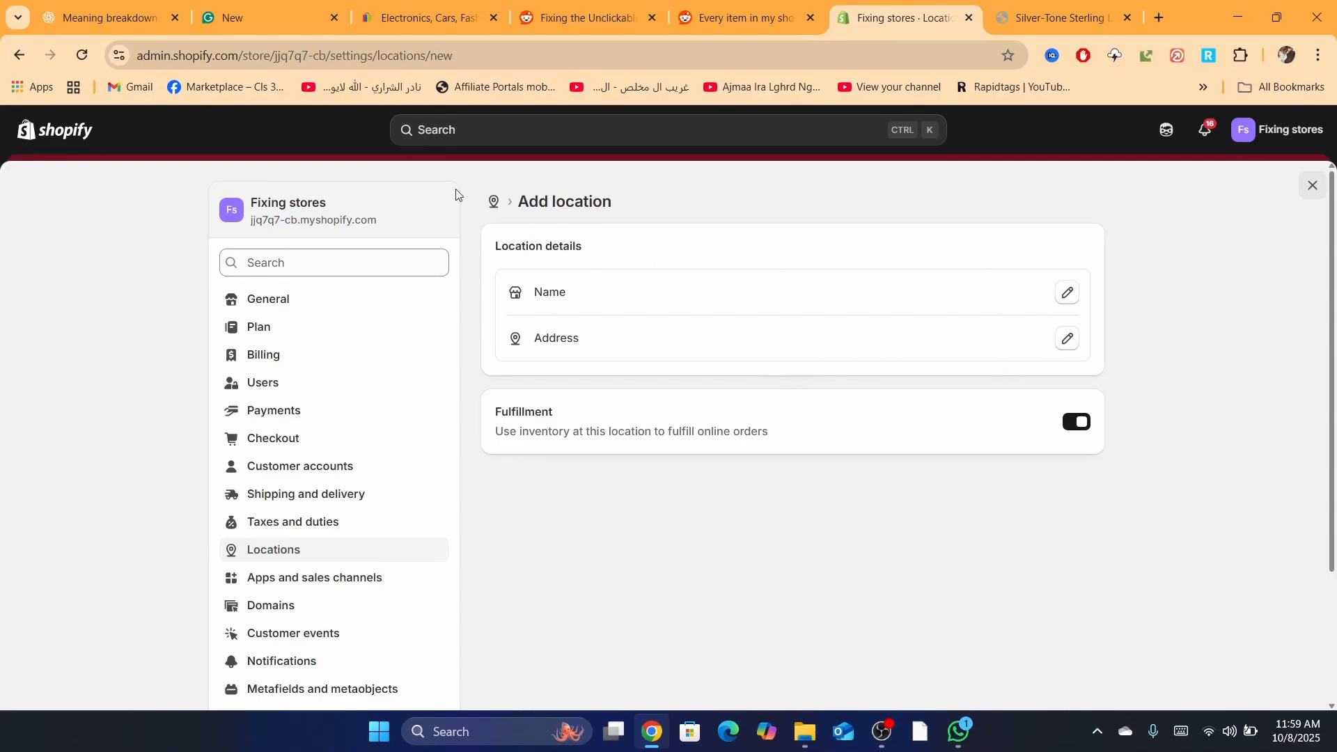
left_click(493, 202)
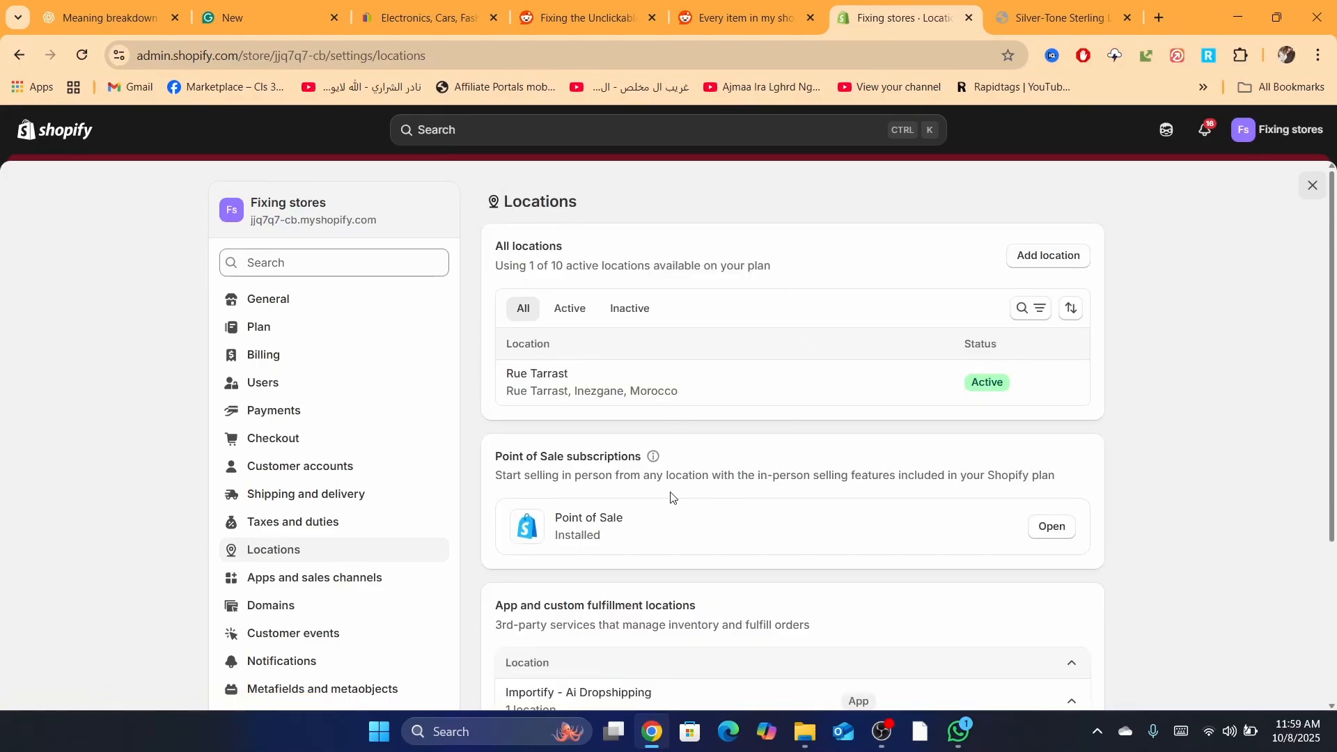
- Examine the app and custom fulfillment locations, including the Importify - Ai Dropshipping entry and its fulfillment service country
left_click_drag(1335, 325, 703, 466)
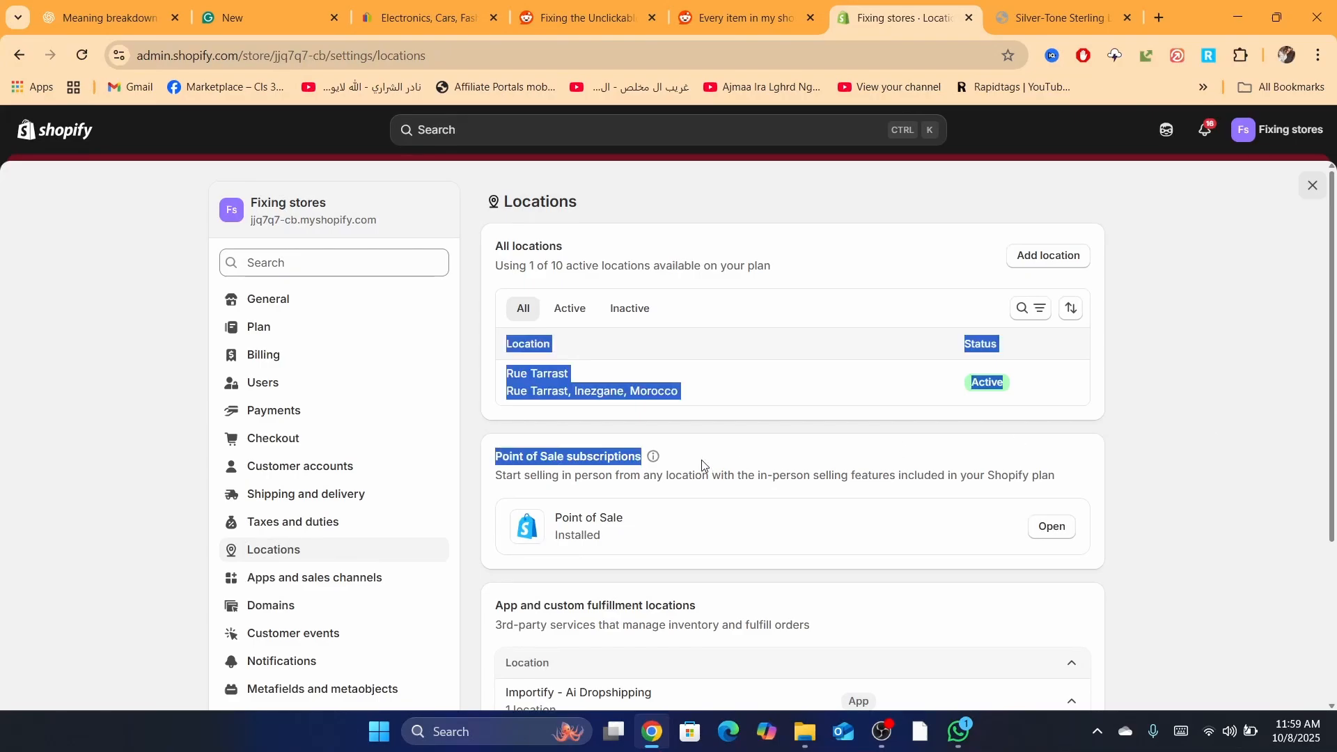
scroll(1326, 370, "down", 1)
scroll(1327, 370, "down", 3)
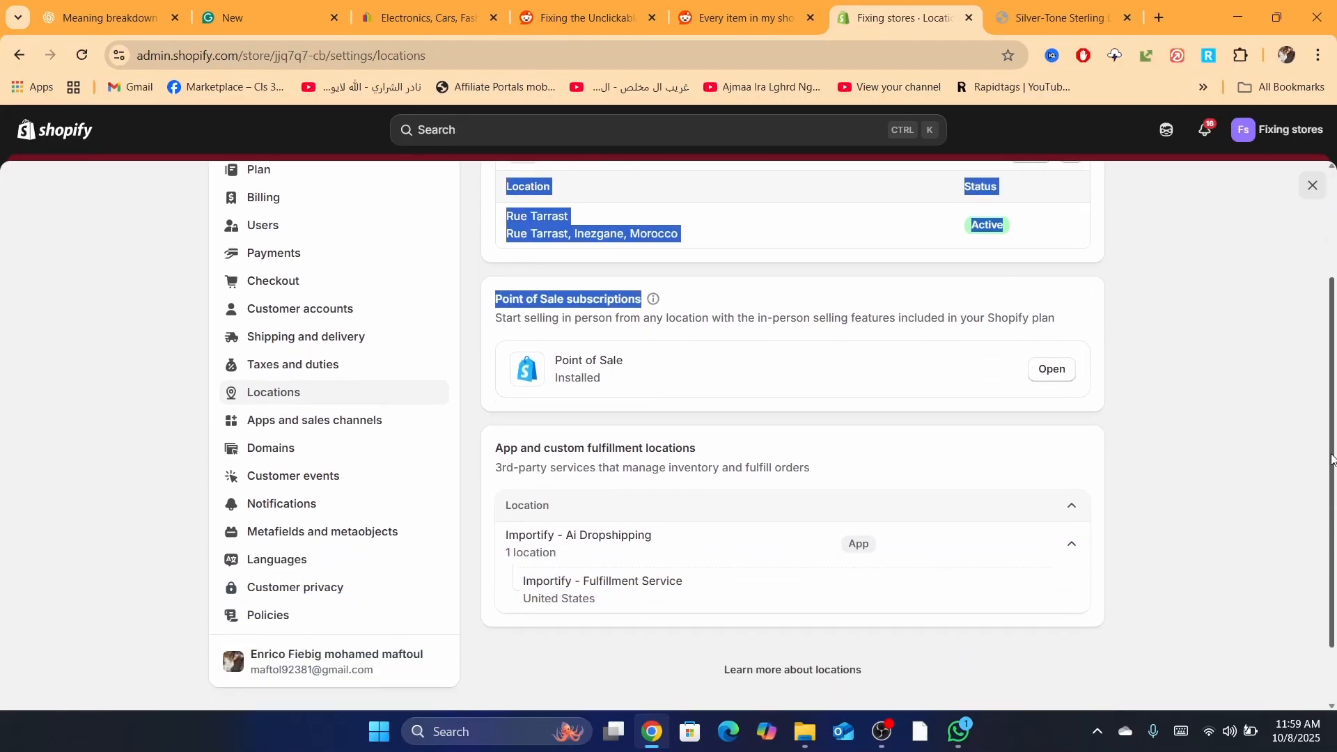
left_click(574, 527)
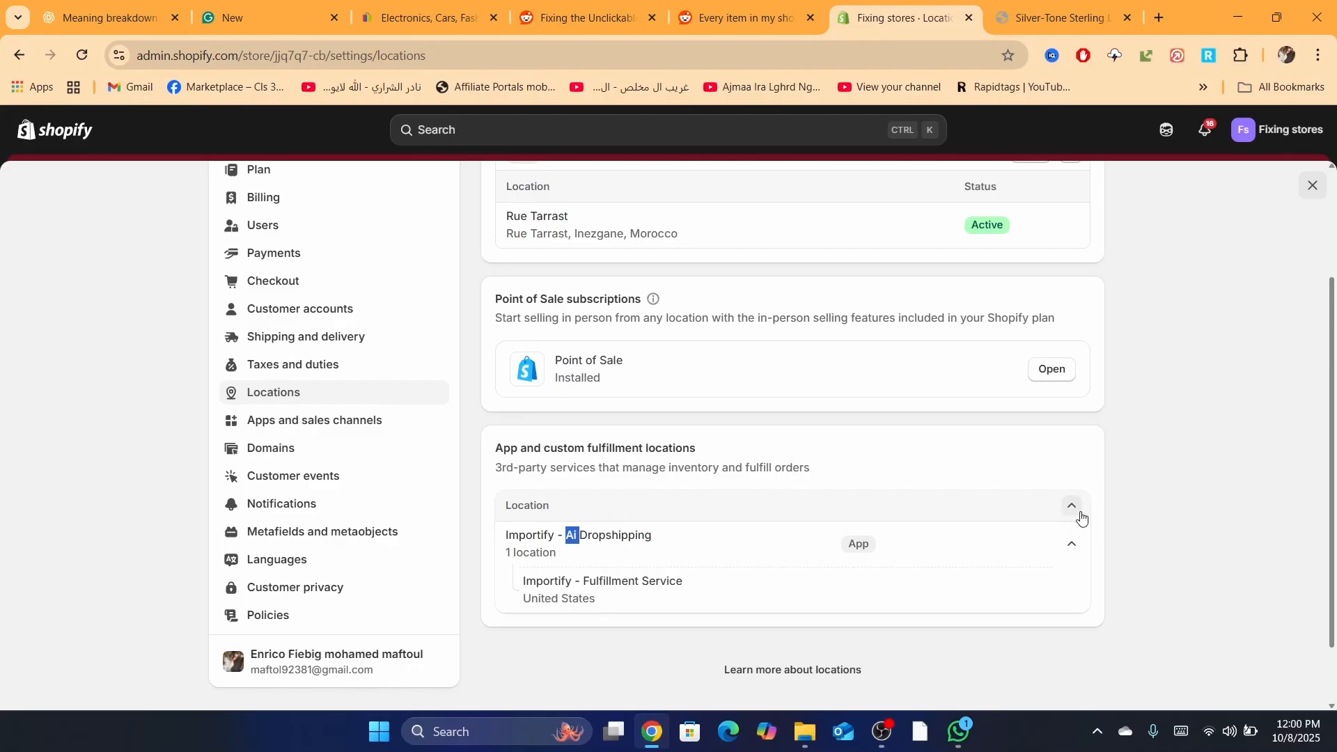
left_click_drag(518, 581, 1333, 581)
left_click(590, 601)
triple_click(522, 538)
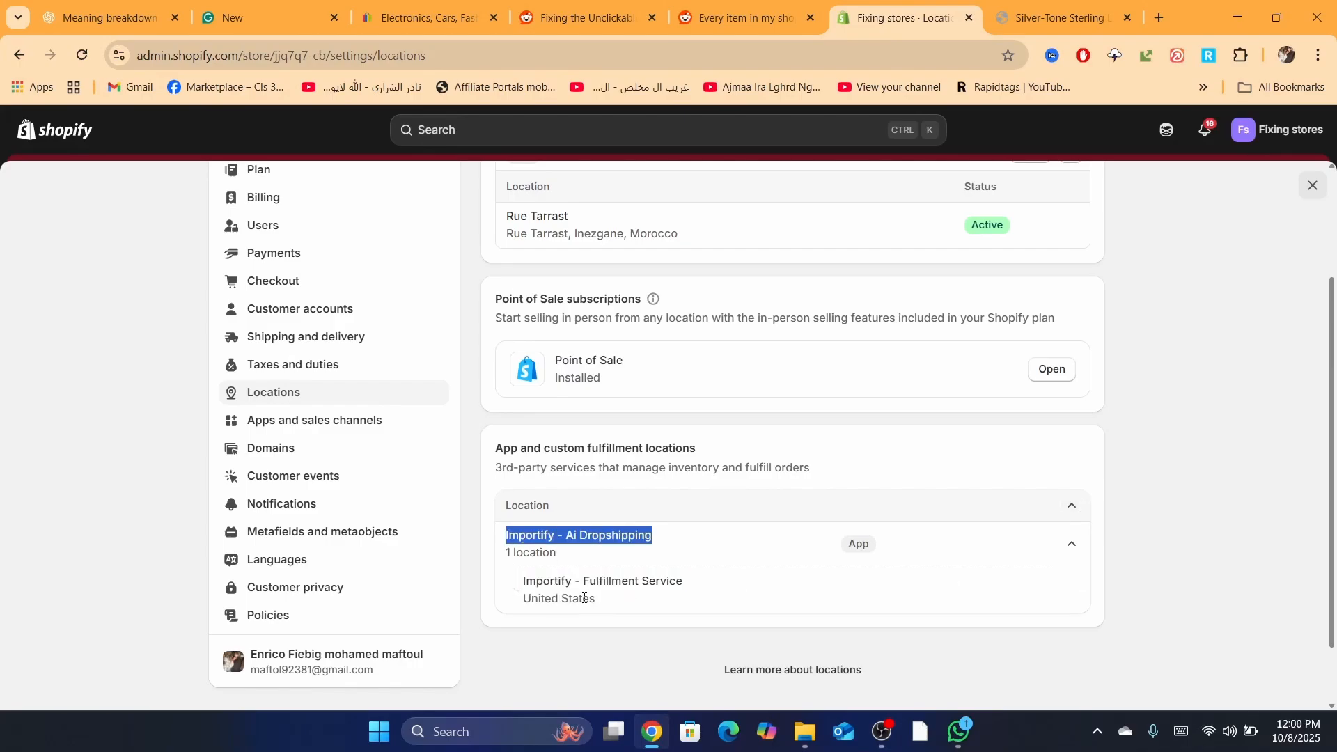
triple_click(583, 597)
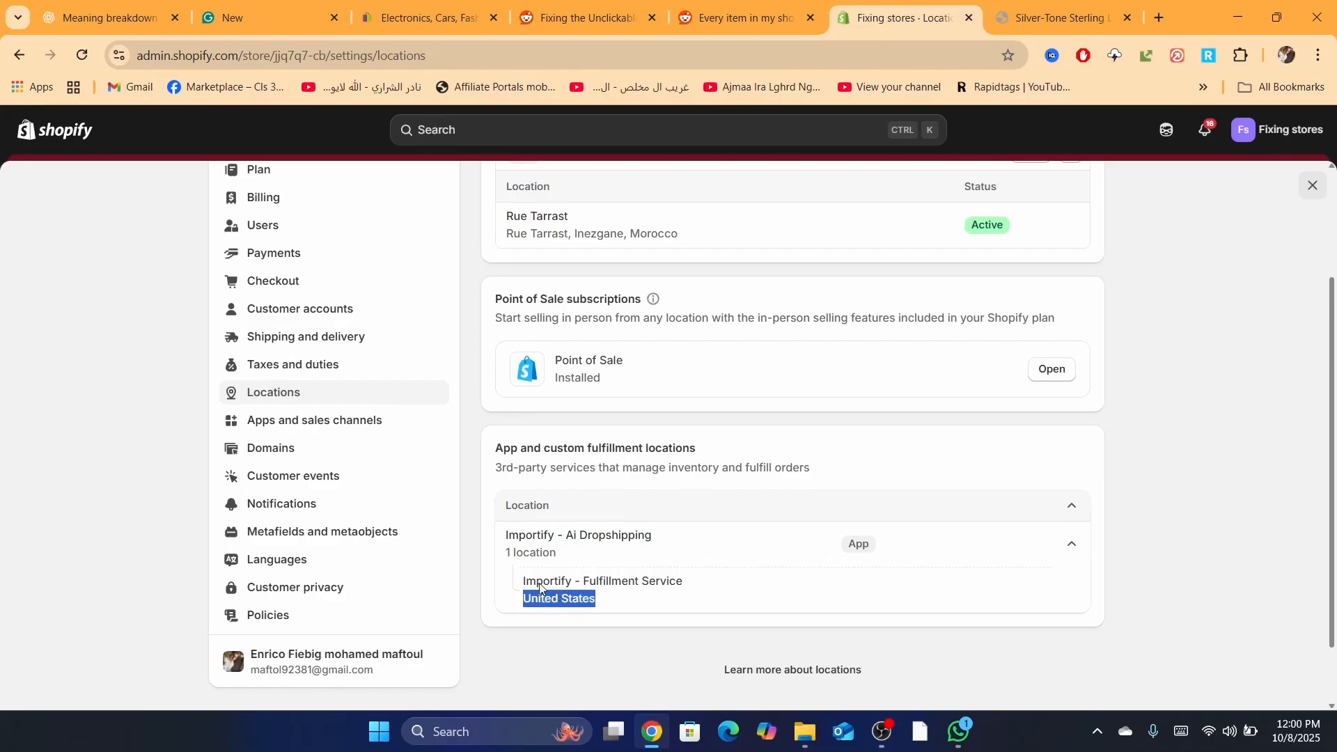
key("ctrl+shift+Left")
left_click(1149, 522)
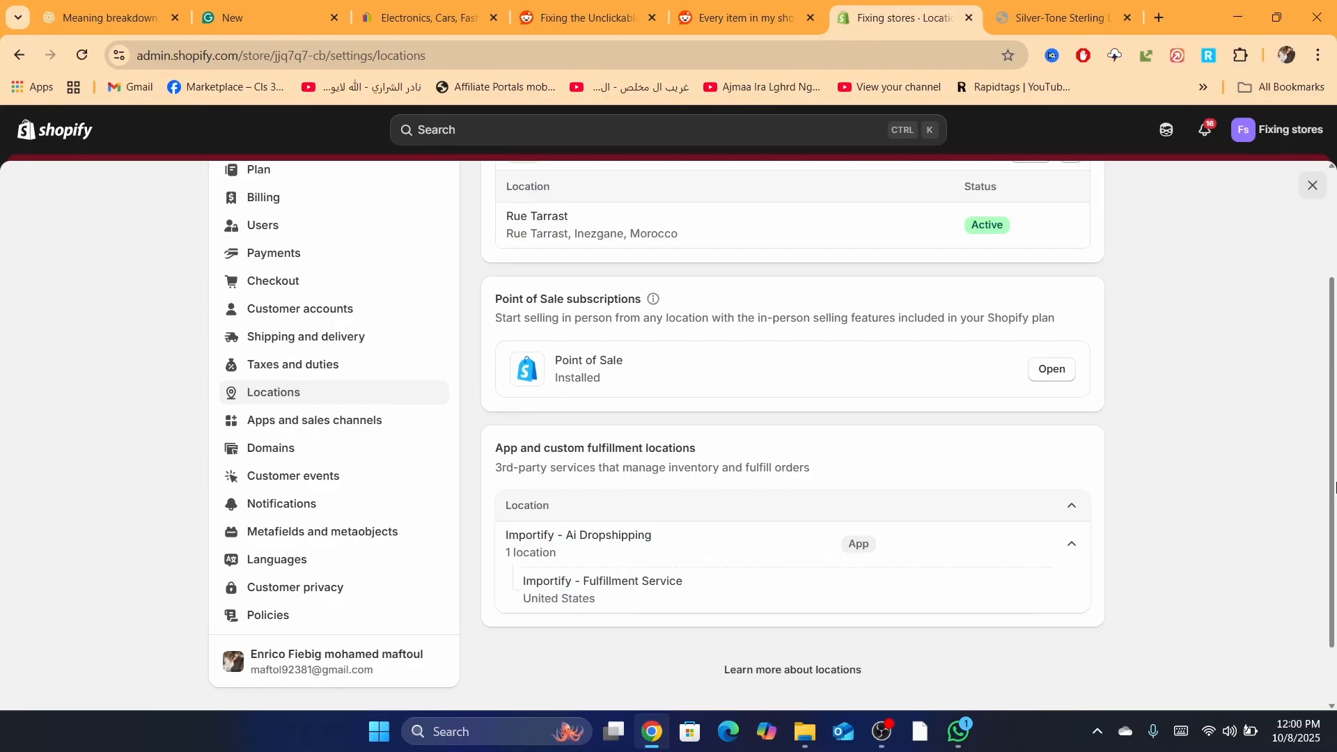
mouse_move(1331, 470)
left_mouse_down()
mouse_move(1326, 445)
mouse_move(1328, 485)
left_mouse_up()
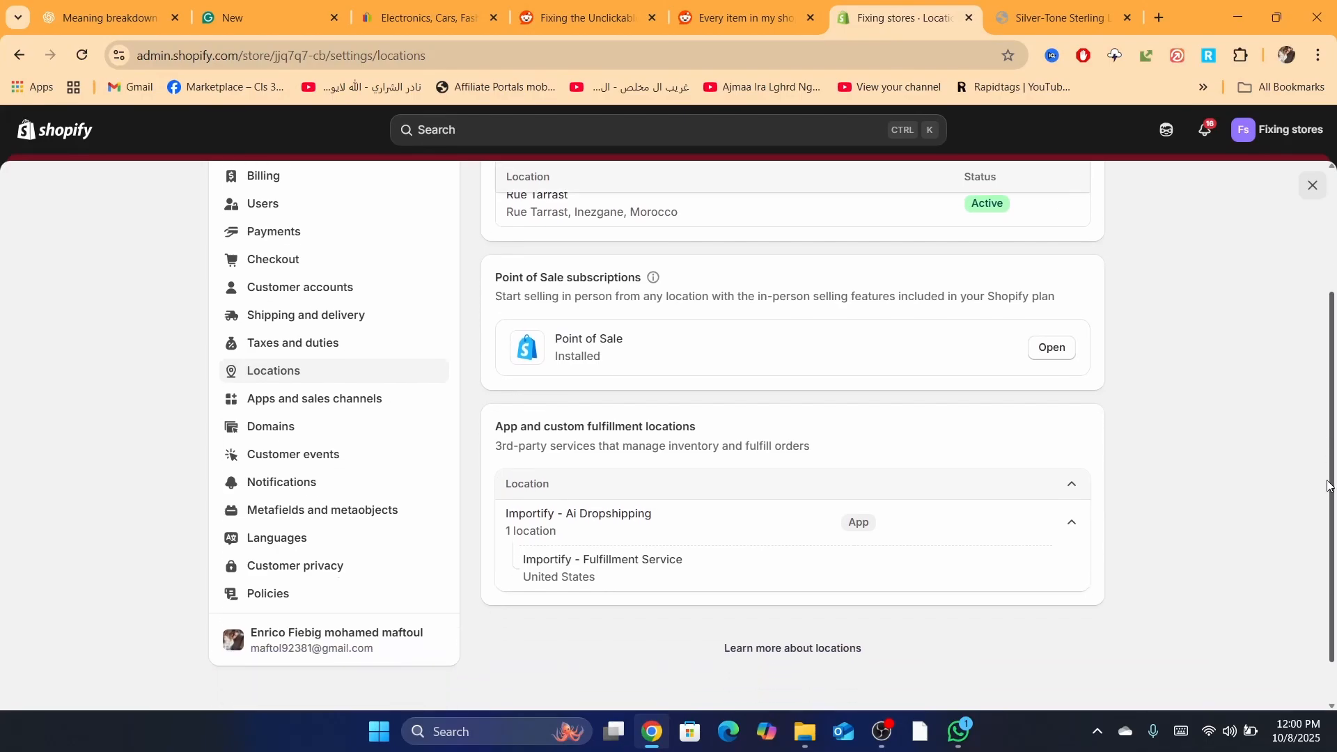
left_click_drag(518, 567, 611, 588)
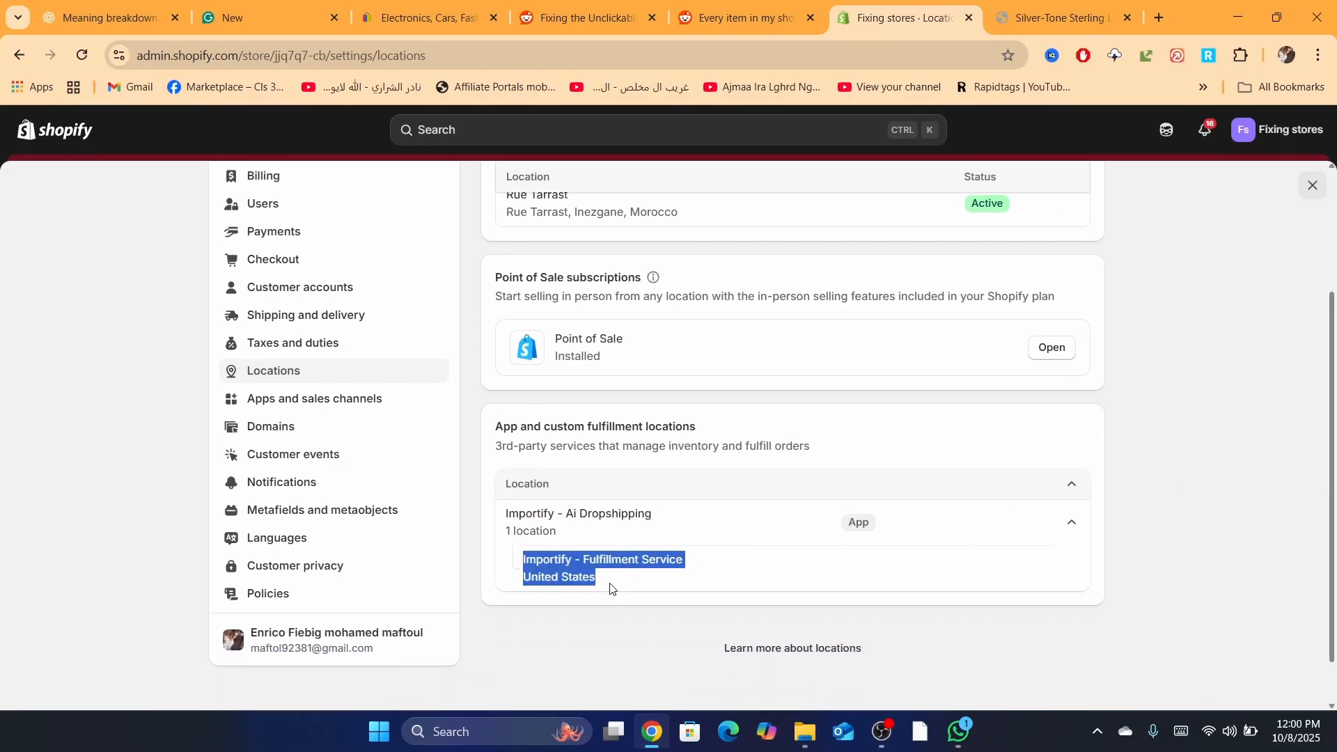
left_click(611, 587)
triple_click(544, 567)
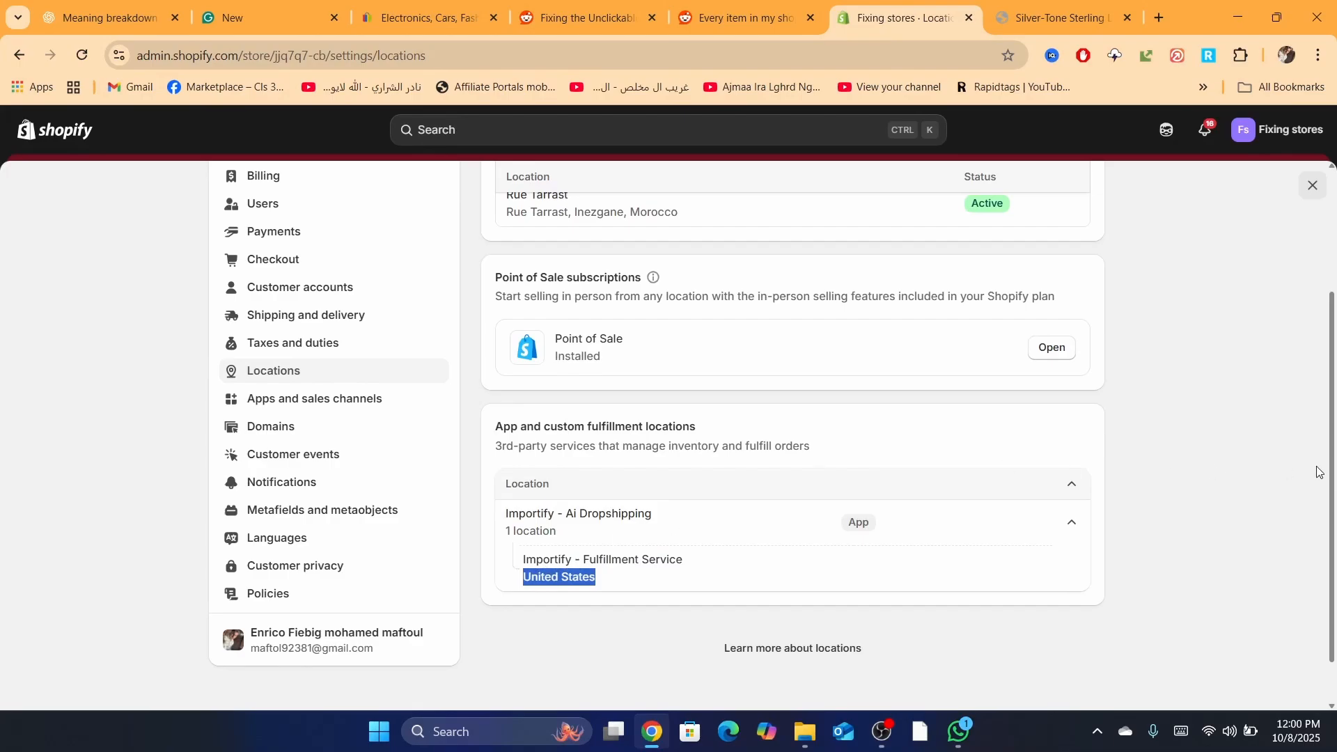
scroll(1333, 479, "up", 3)
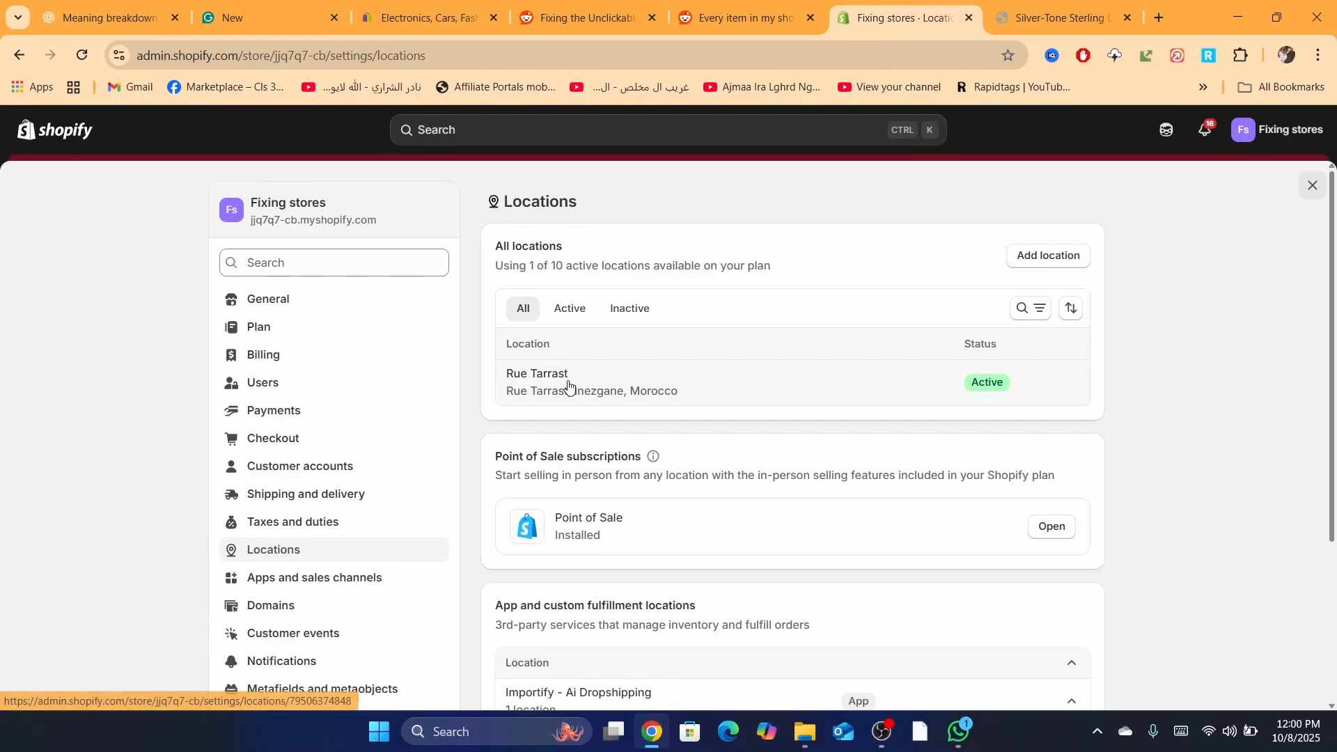
- Examine the default location's details and its setting for fulfilling online orders from inventory, and close the settings
left_click(761, 390)
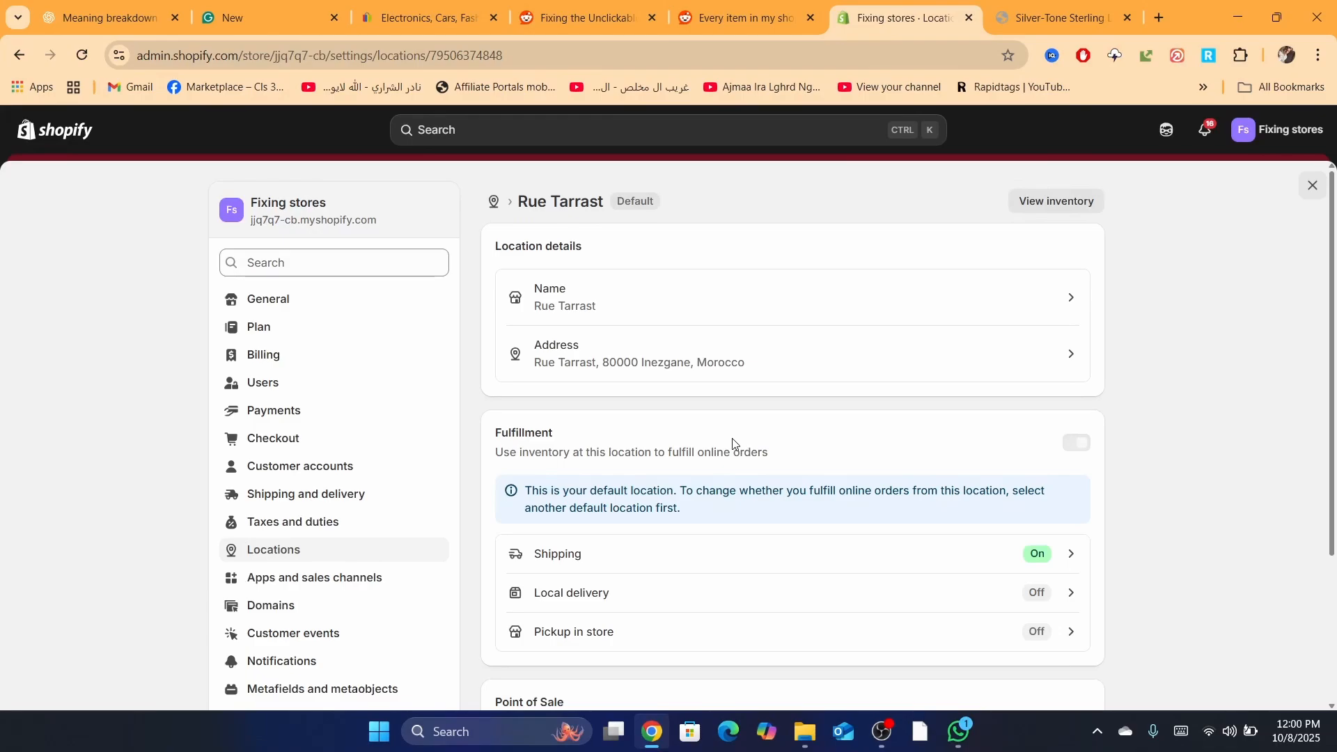
scroll(466, 426, "up", 5)
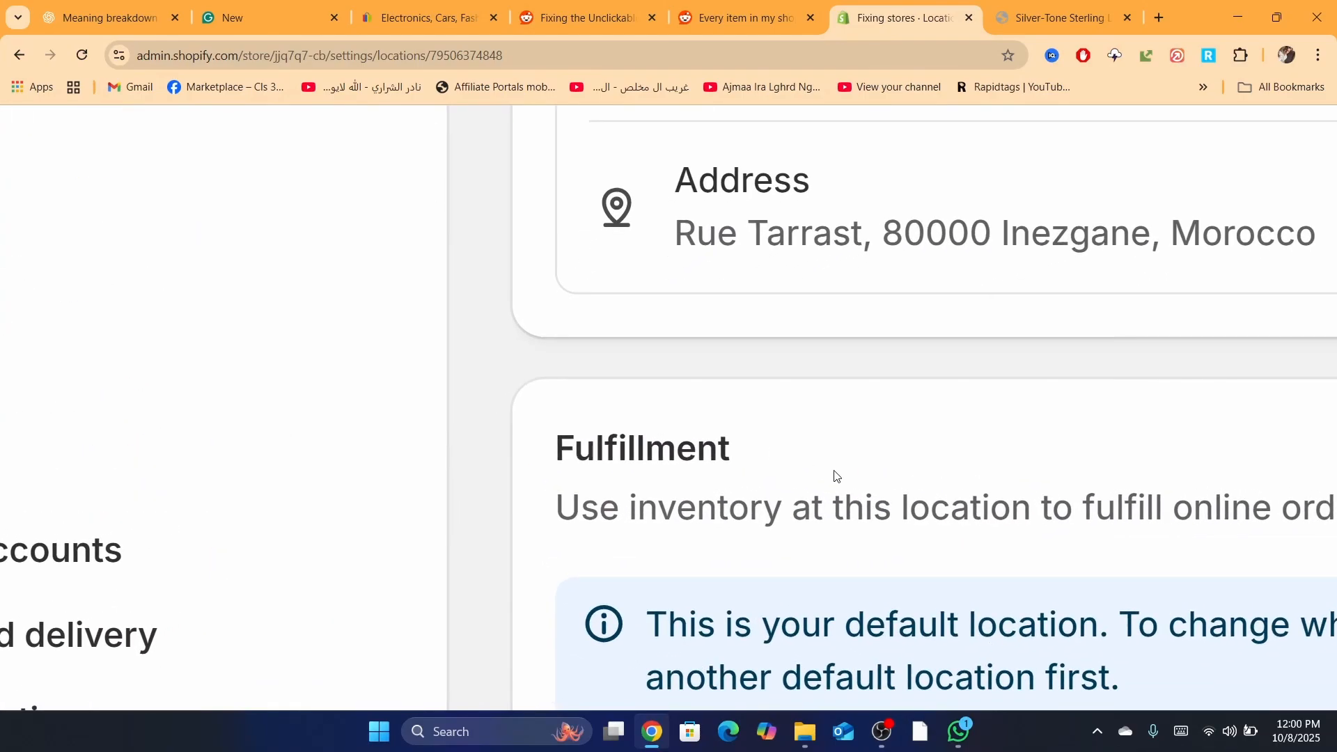
scroll(885, 529, "down", 5)
scroll(729, 516, "up", 3)
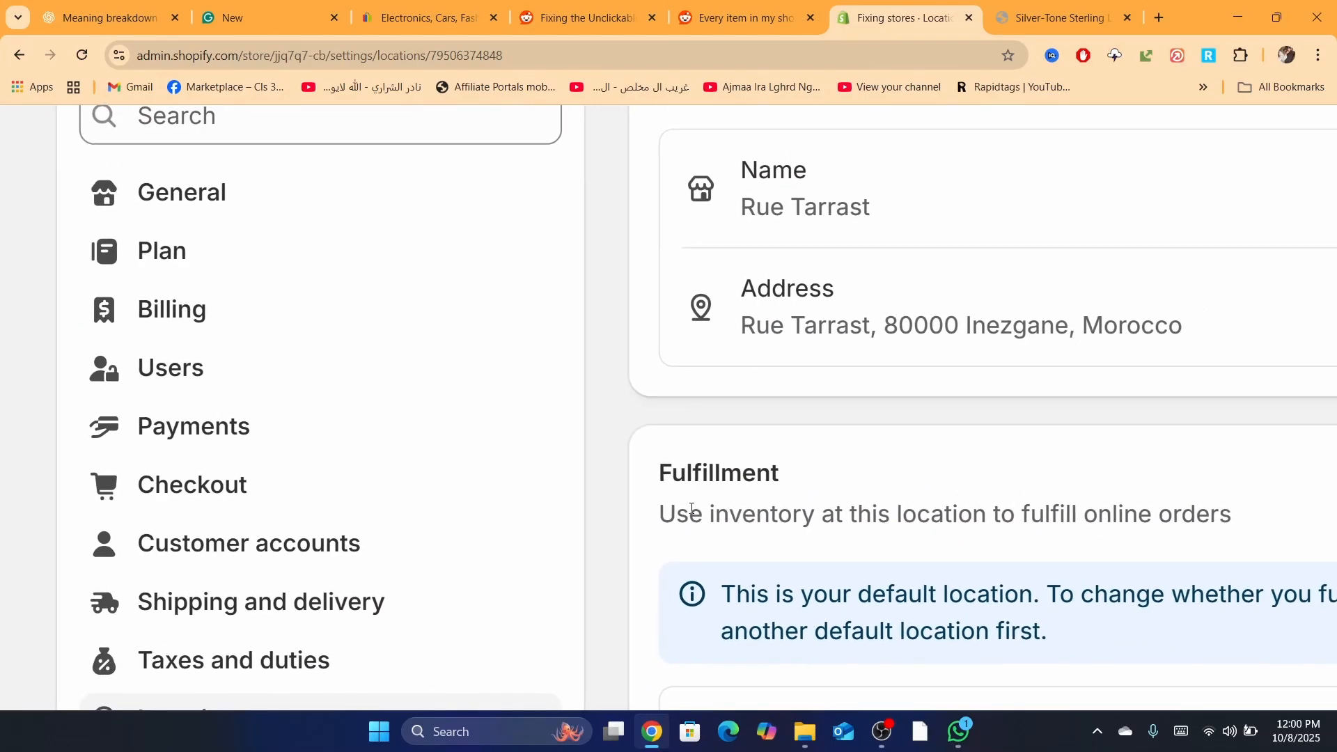
left_click_drag(691, 509, 874, 515)
left_click(1059, 521)
scroll(1098, 518, "down", 5)
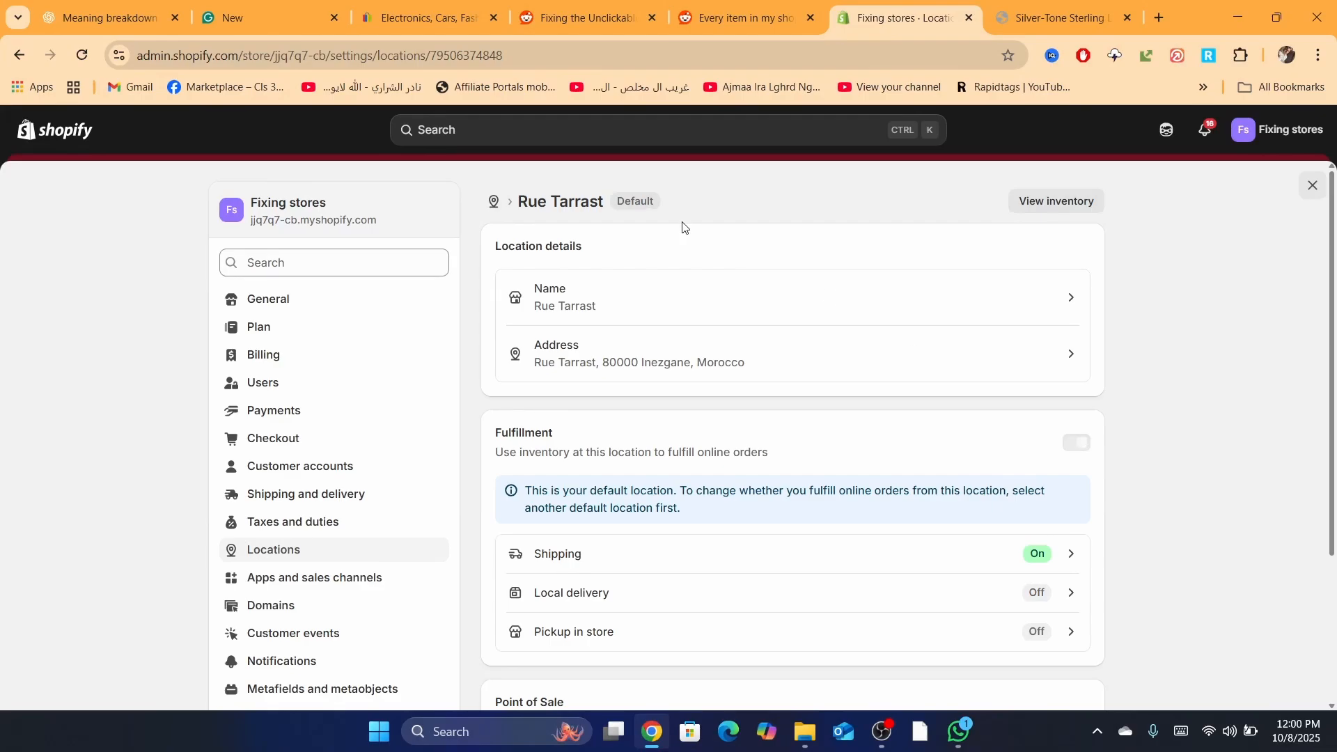
left_click(1313, 185)
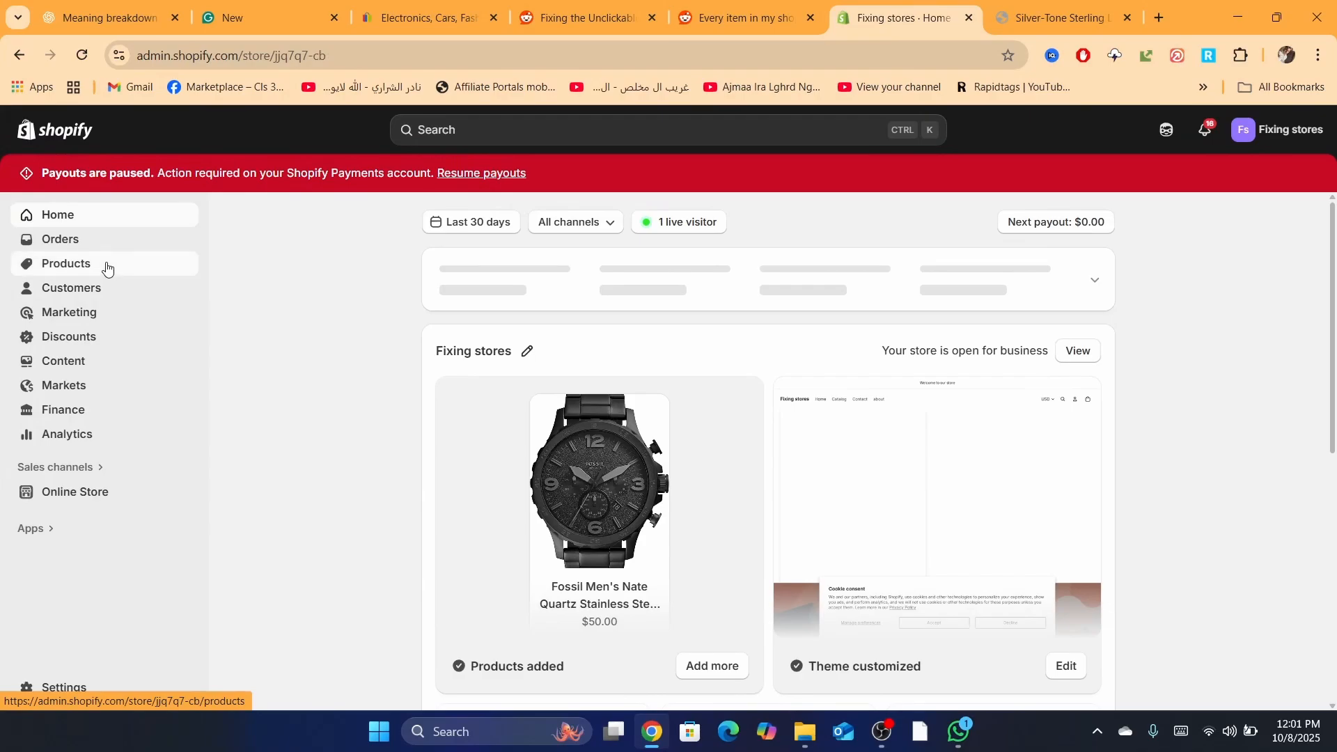
- Open the 2025 Elastic Mens T-Shirt product at its list of variants
left_click(107, 265)
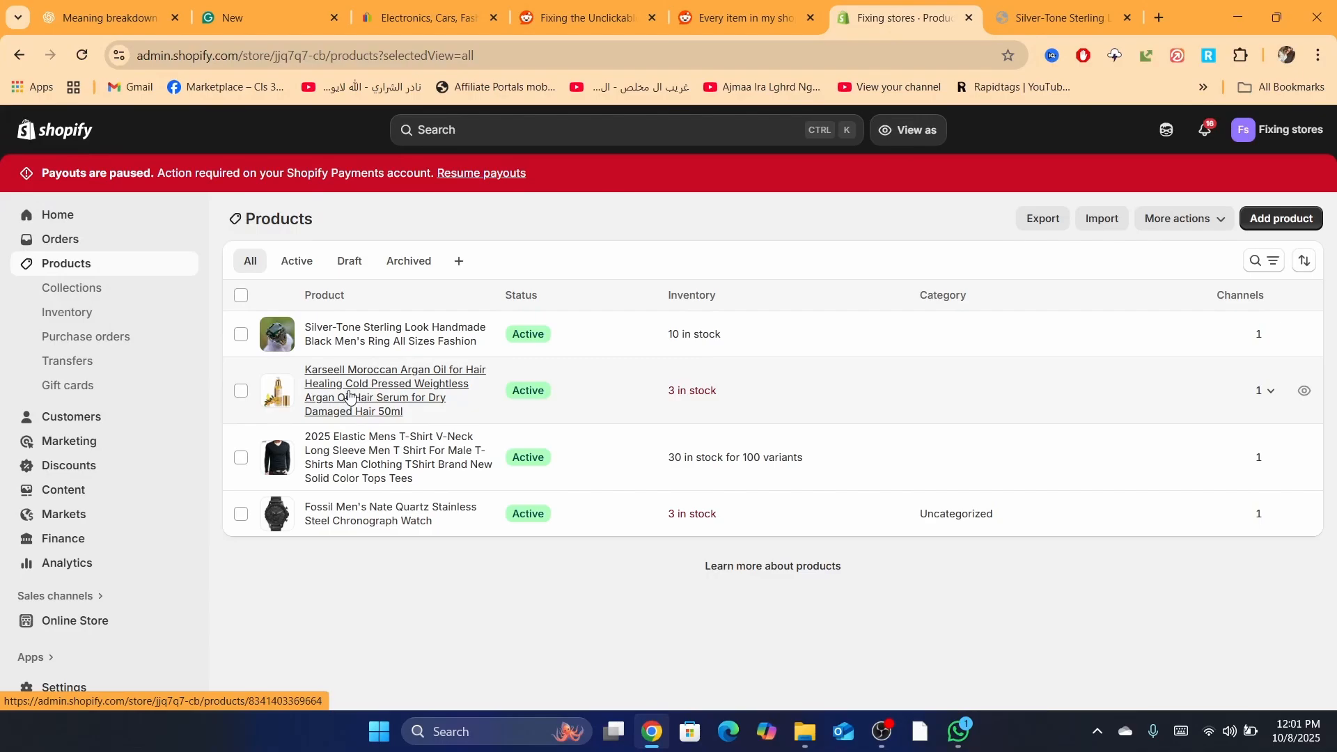
left_click(359, 461)
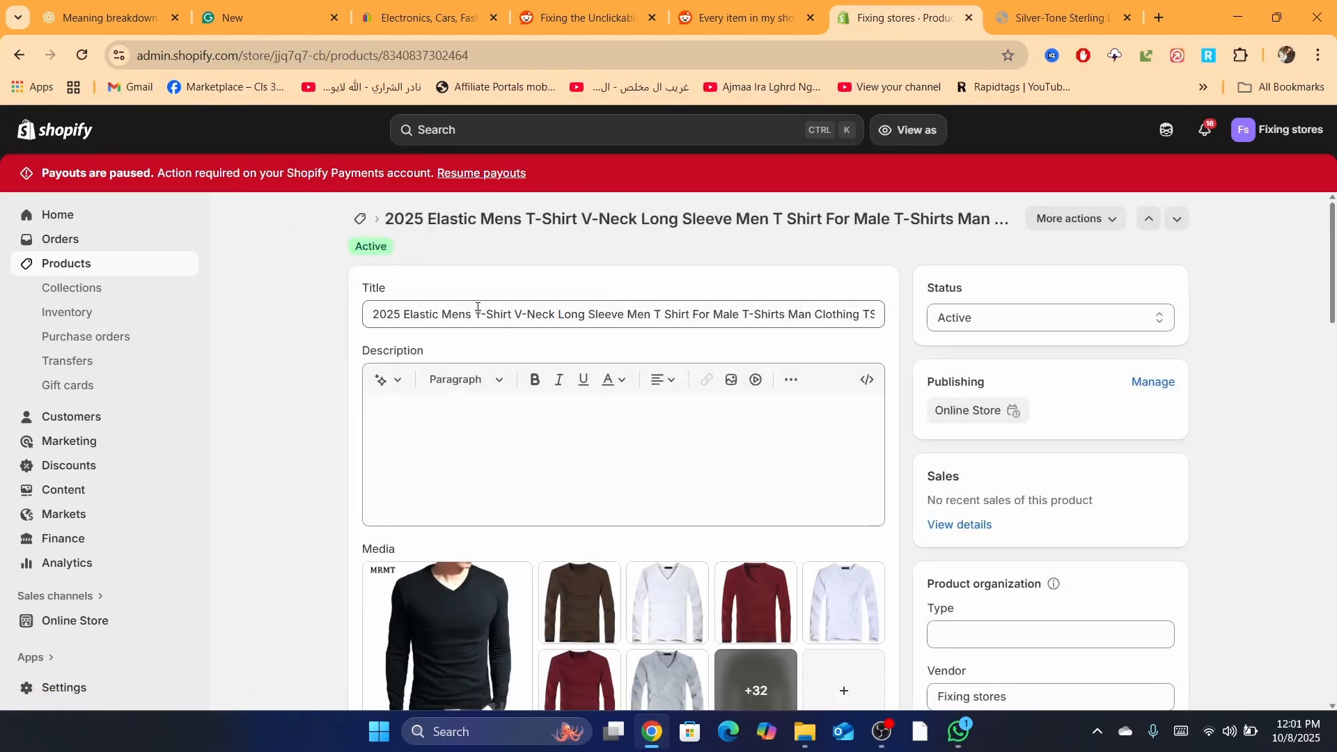
left_click_drag(1333, 299, 1334, 482)
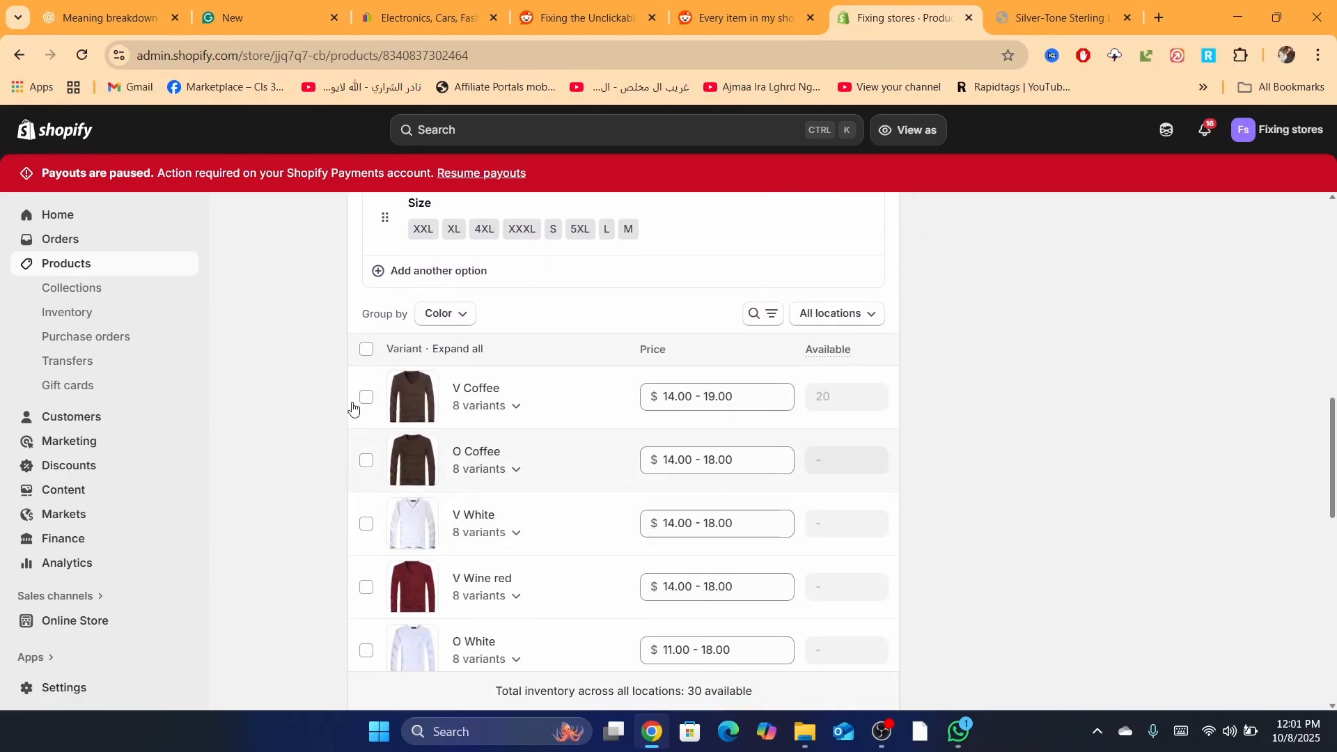
scroll(1113, 382, "down", 1)
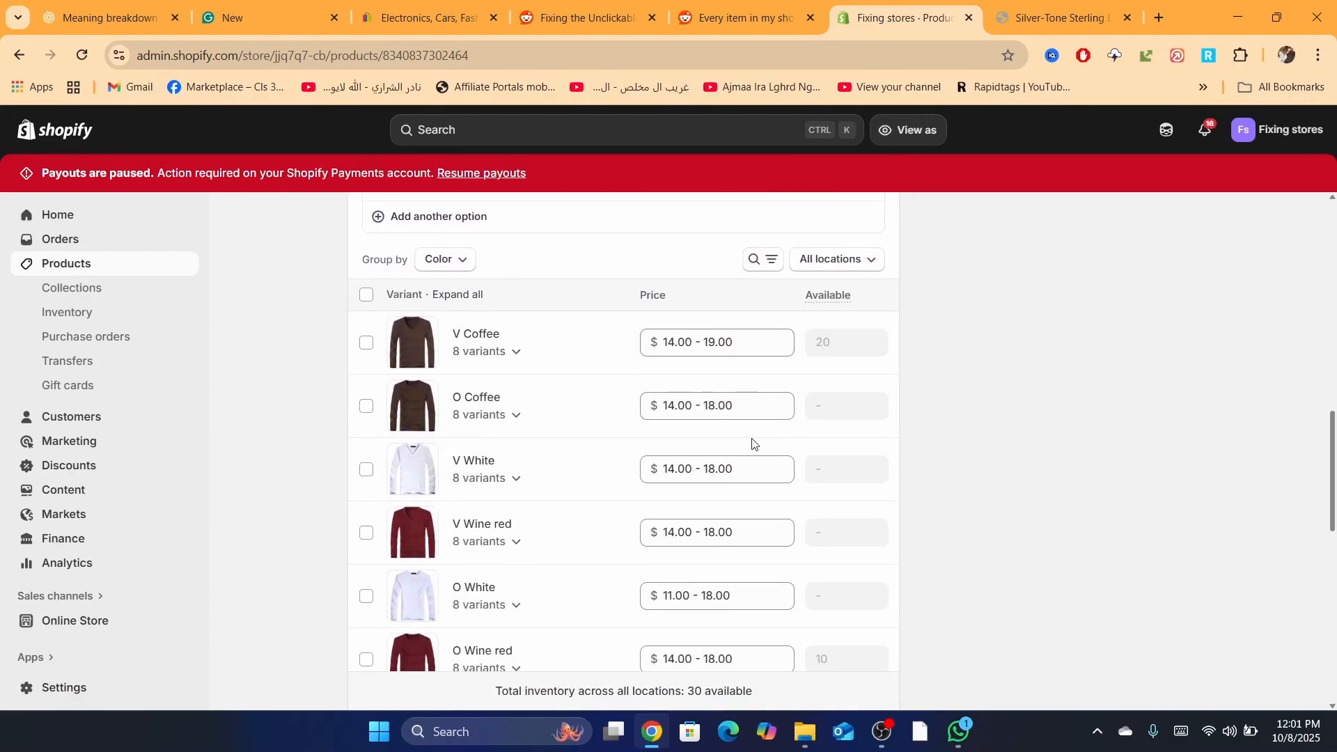
- Select the V White variants and review the bulk actions, including the options for selling when out of stock
left_click(368, 475)
left_click(879, 298)
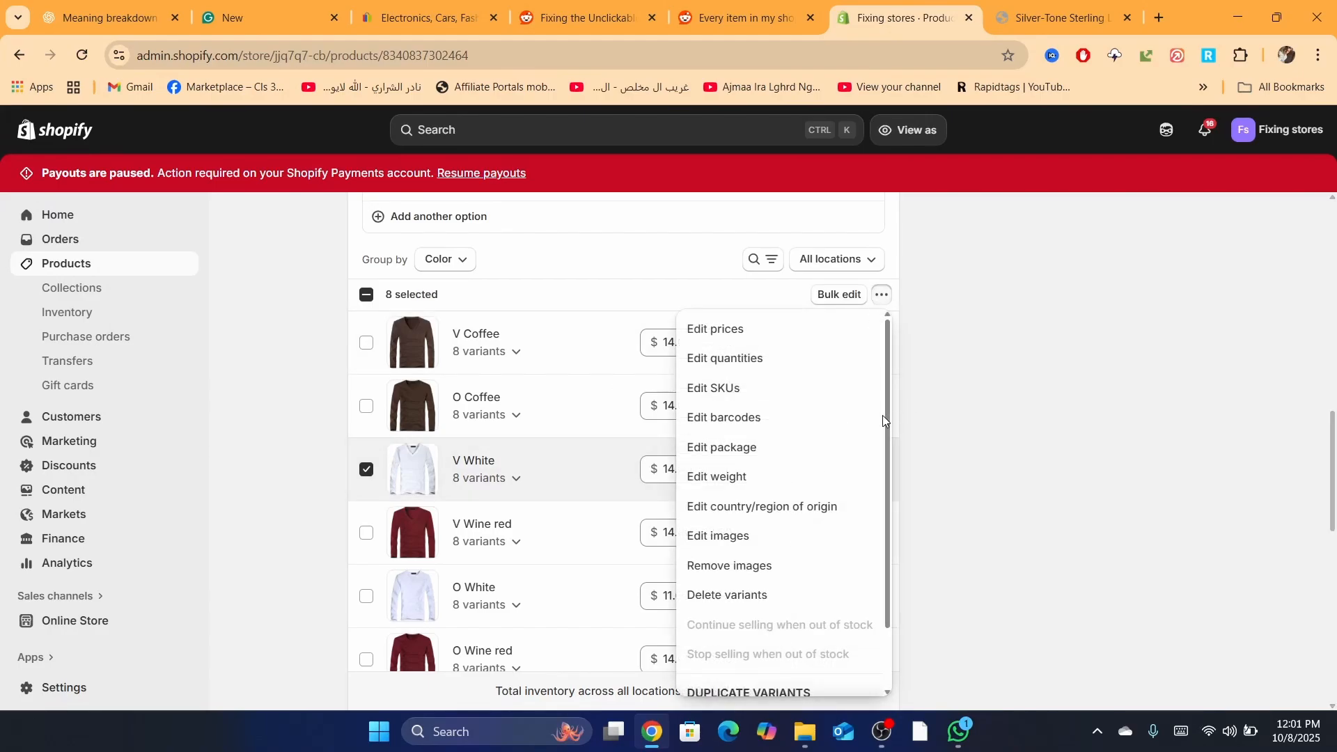
left_click_drag(883, 418, 893, 563)
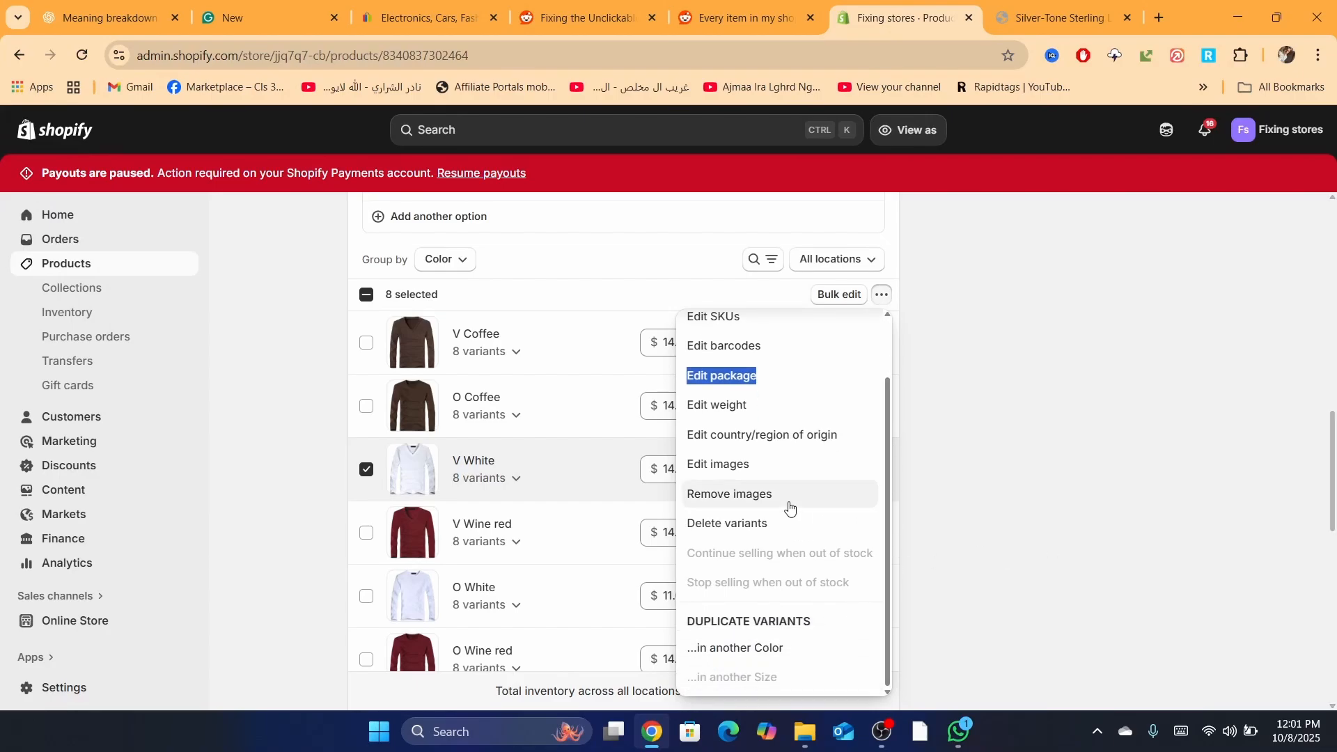
left_click(1052, 521)
left_click(1051, 522)
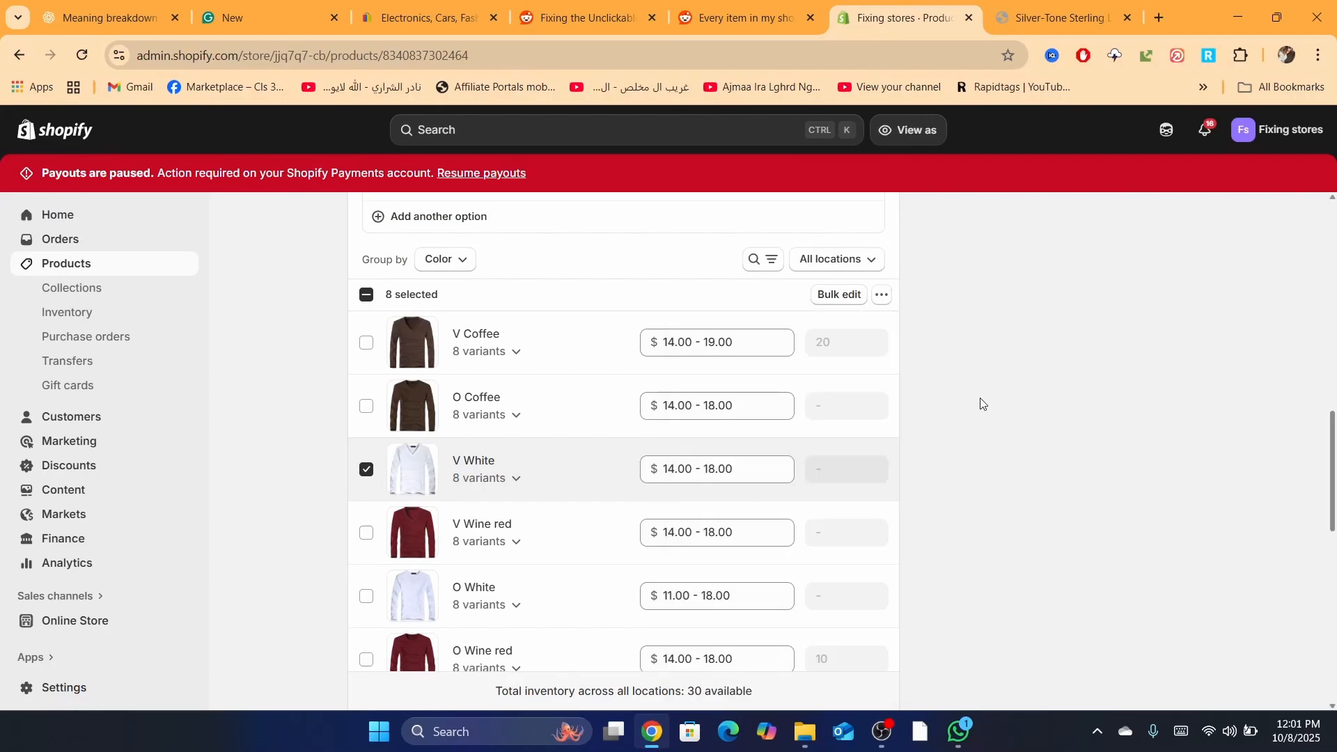
- Start adding a new variant to the T-shirt product with color yellow and size m
scroll(980, 404, "up", 3)
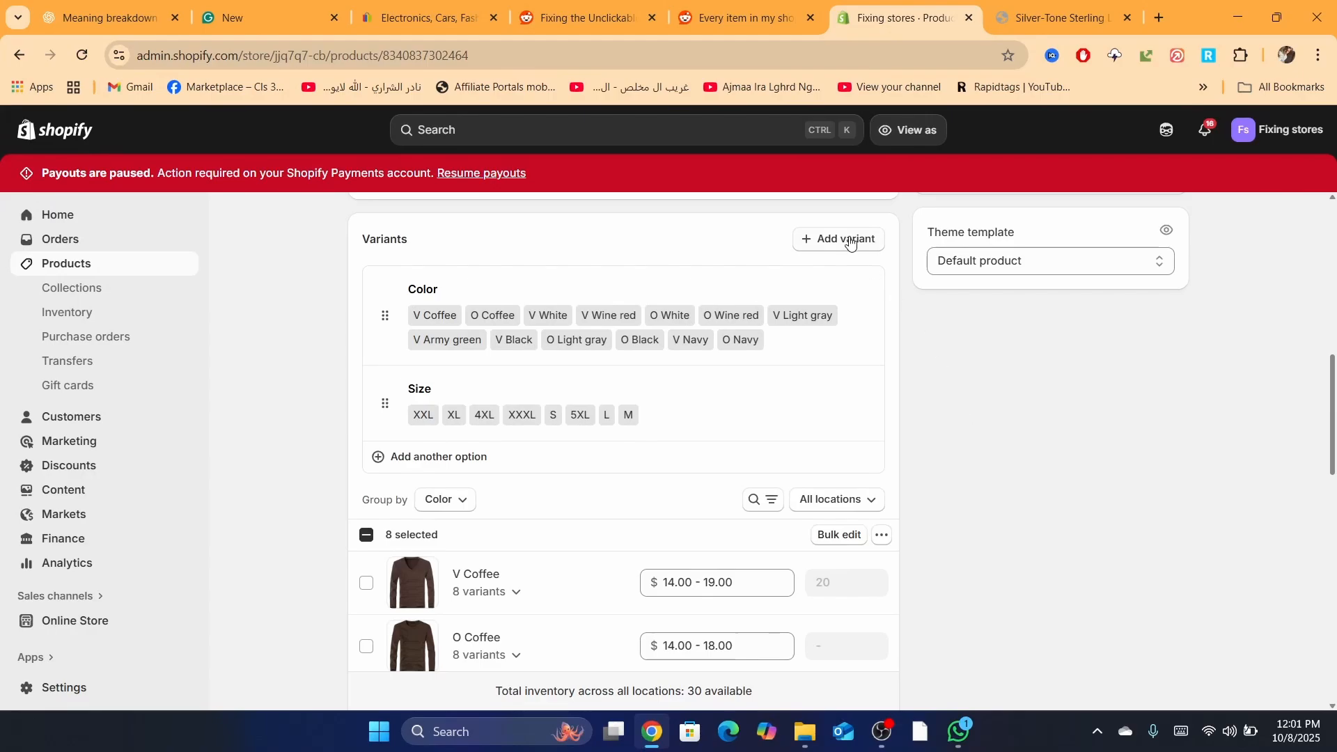
left_click(849, 234)
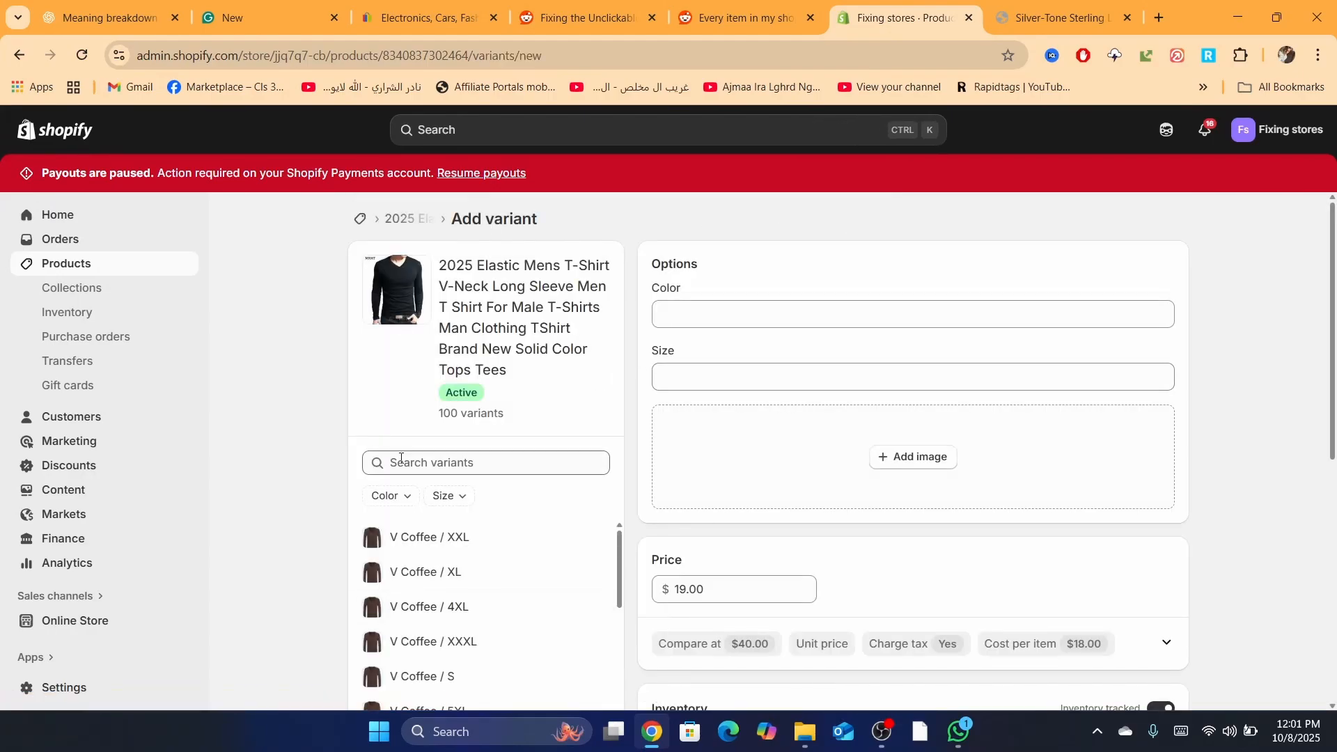
left_click(707, 312)
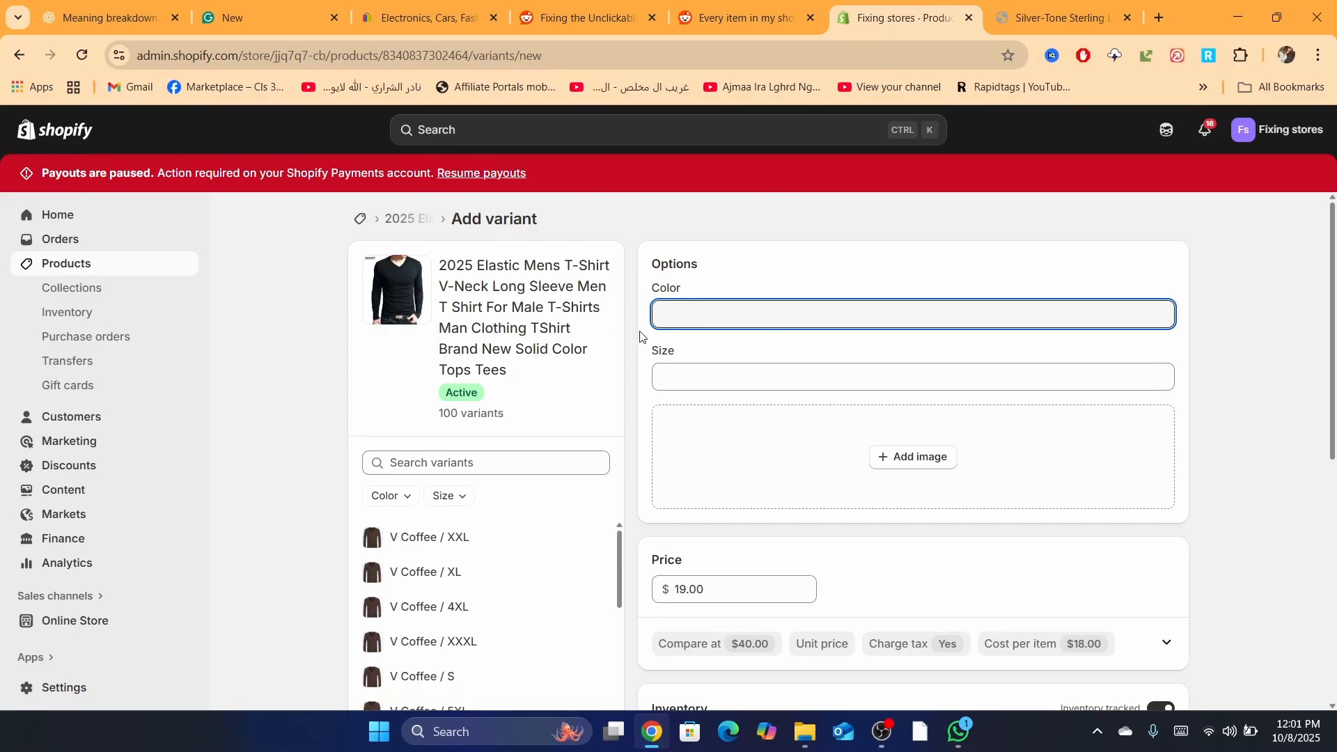
type("yellow")
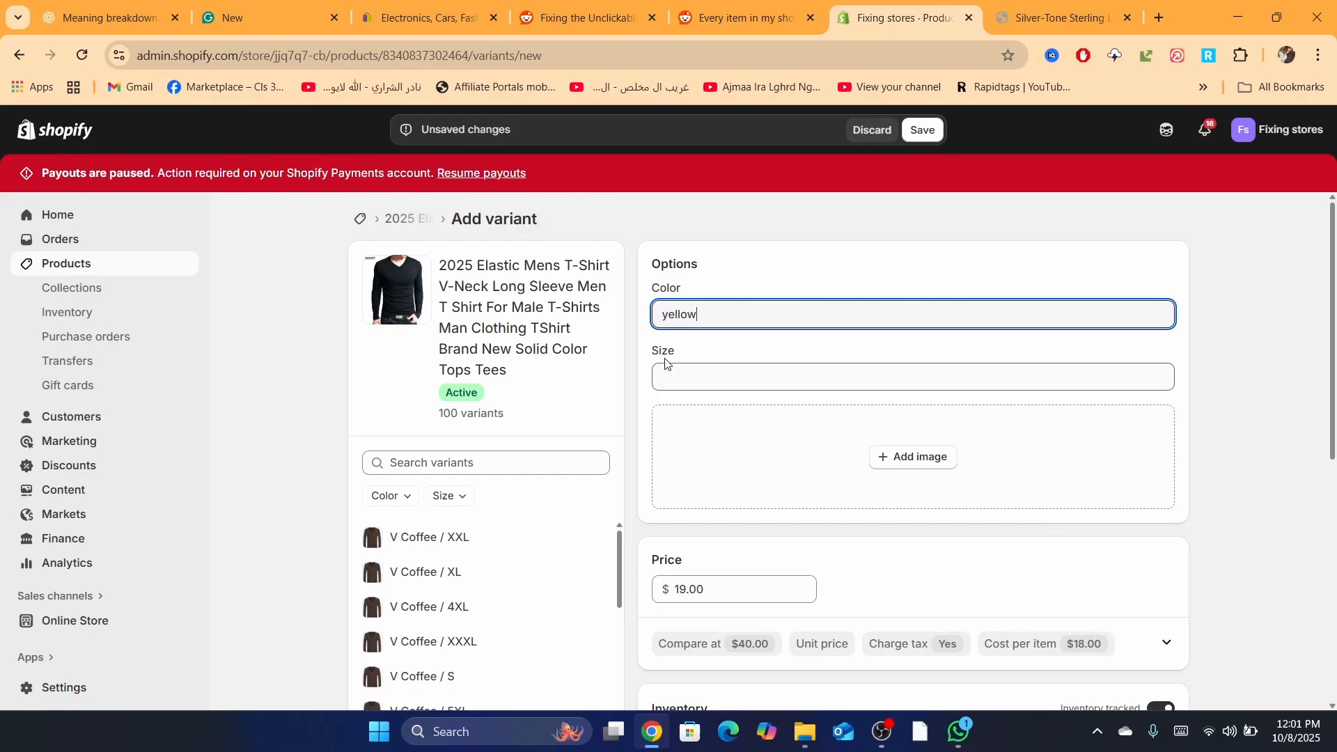
left_click(714, 370)
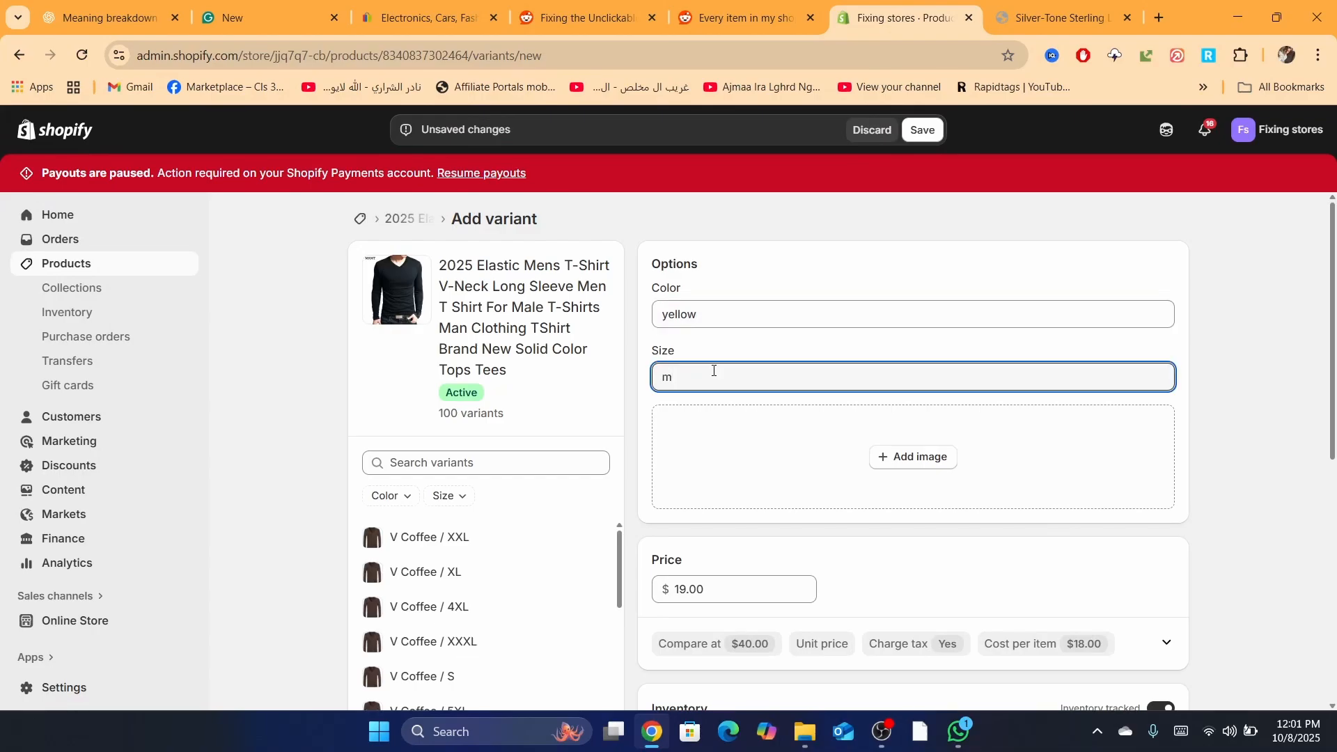
key("Return")
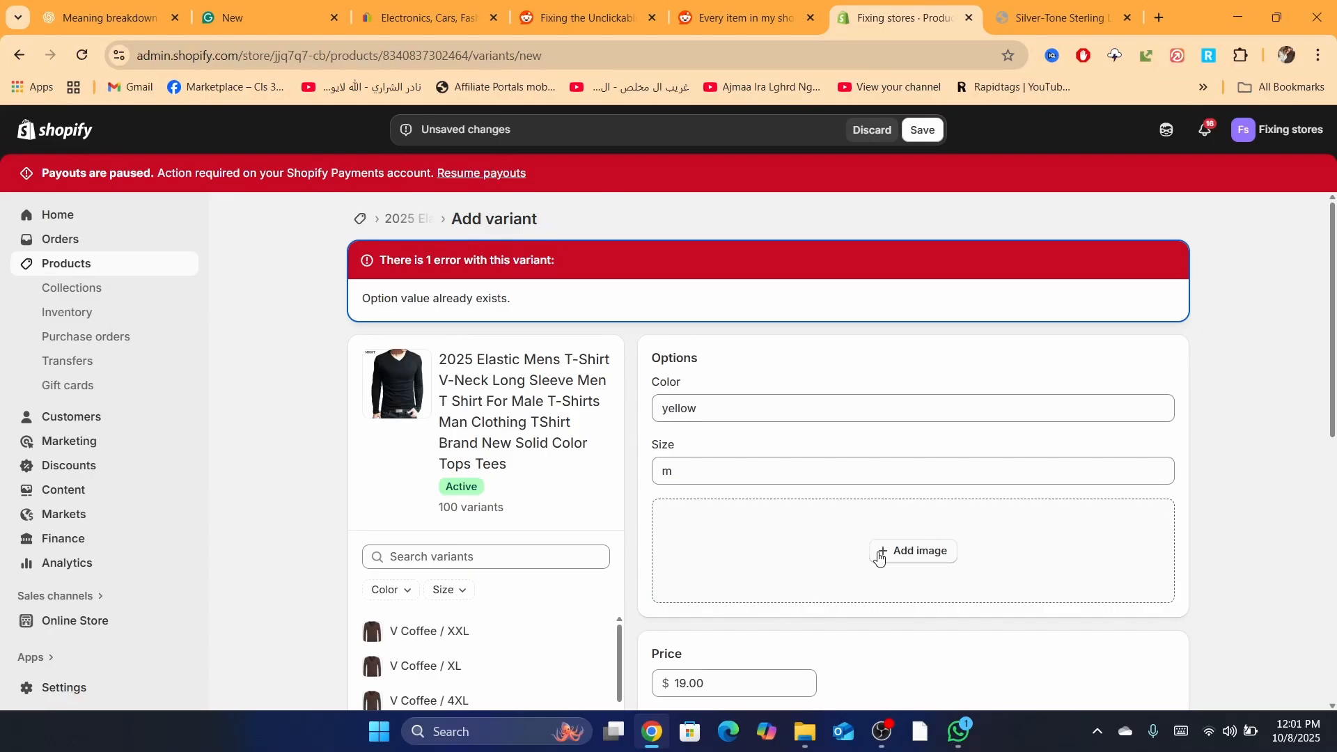
- Set the new variant's stocked quantity to 10 and turn off its inventory tracking
scroll(923, 555, "down", 3)
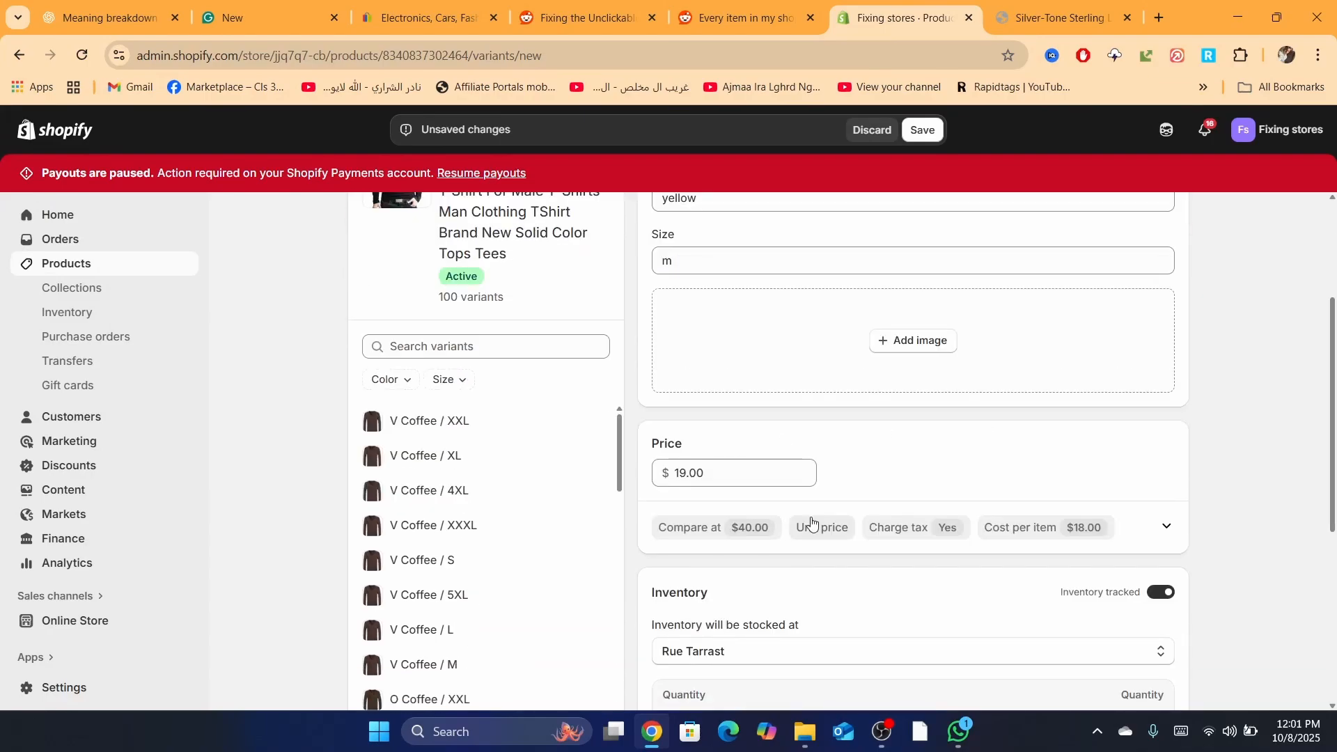
scroll(812, 524, "down", 4)
left_click(1083, 467)
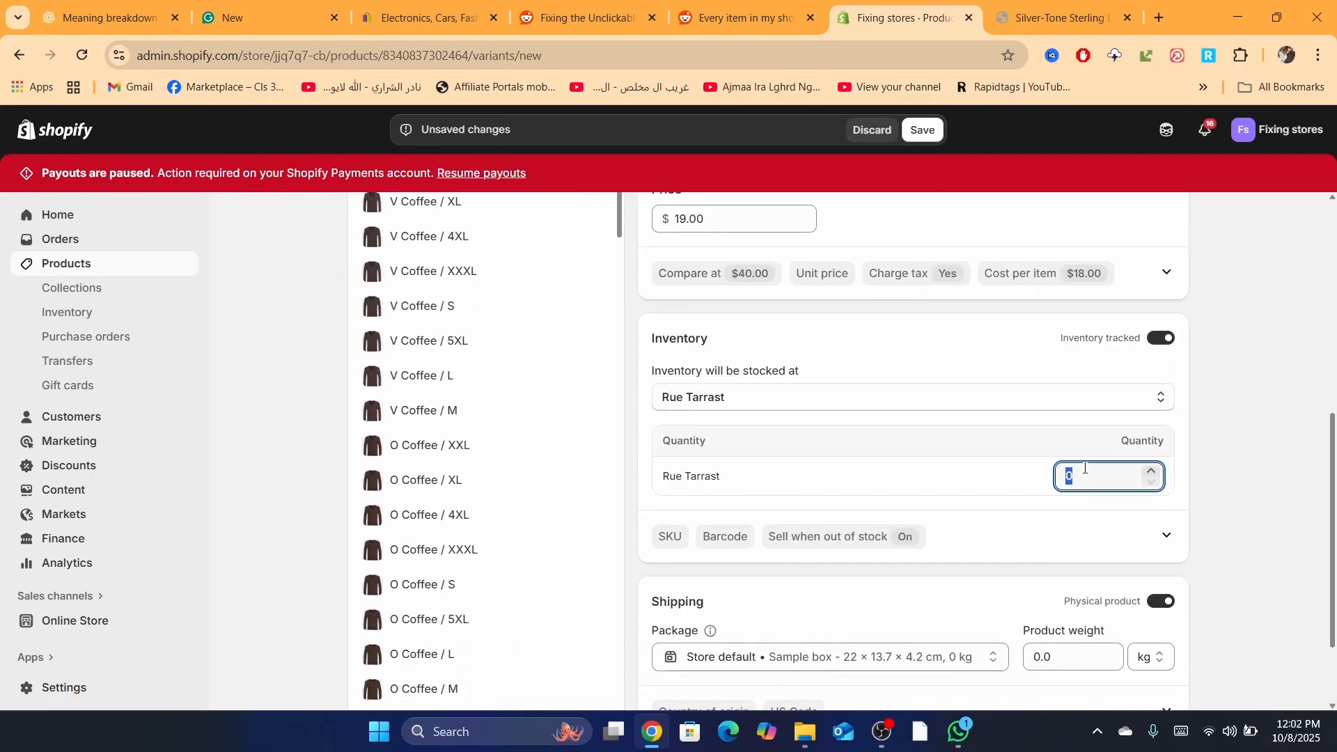
left_click(1219, 480)
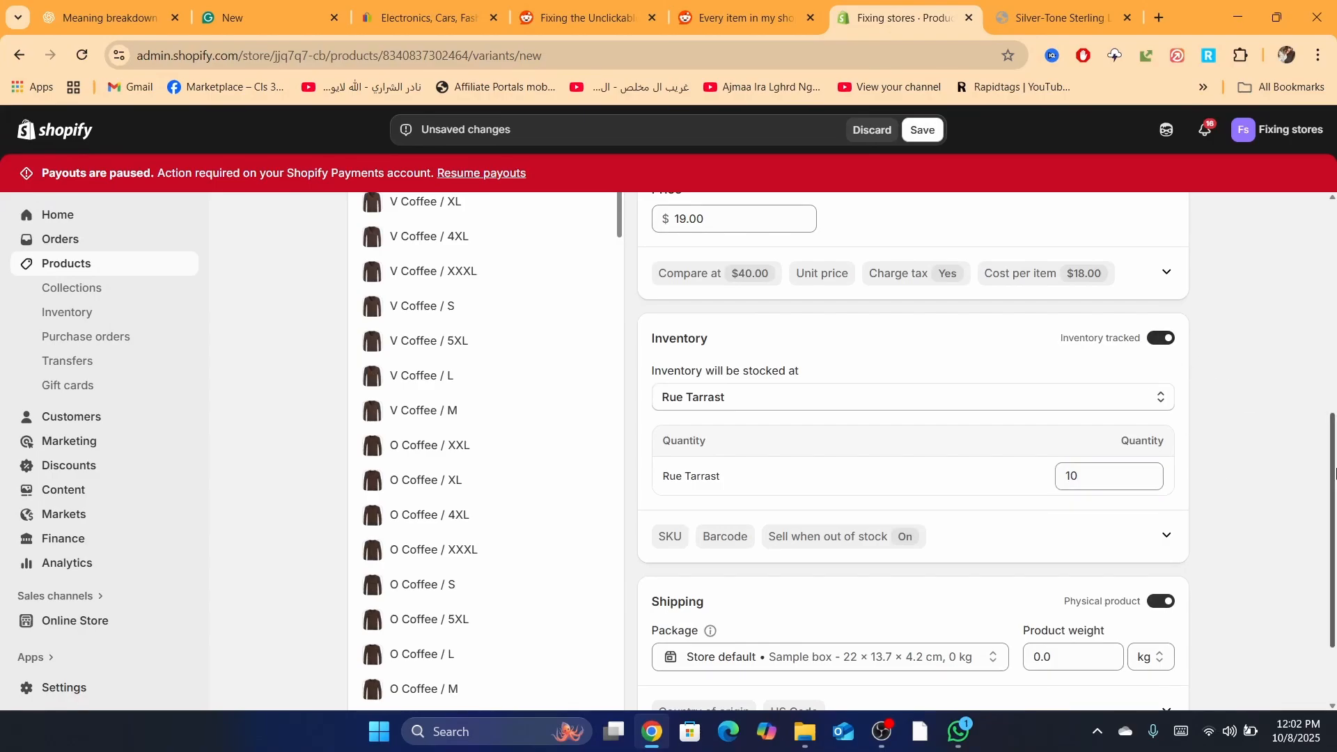
scroll(1334, 520, "down", 2)
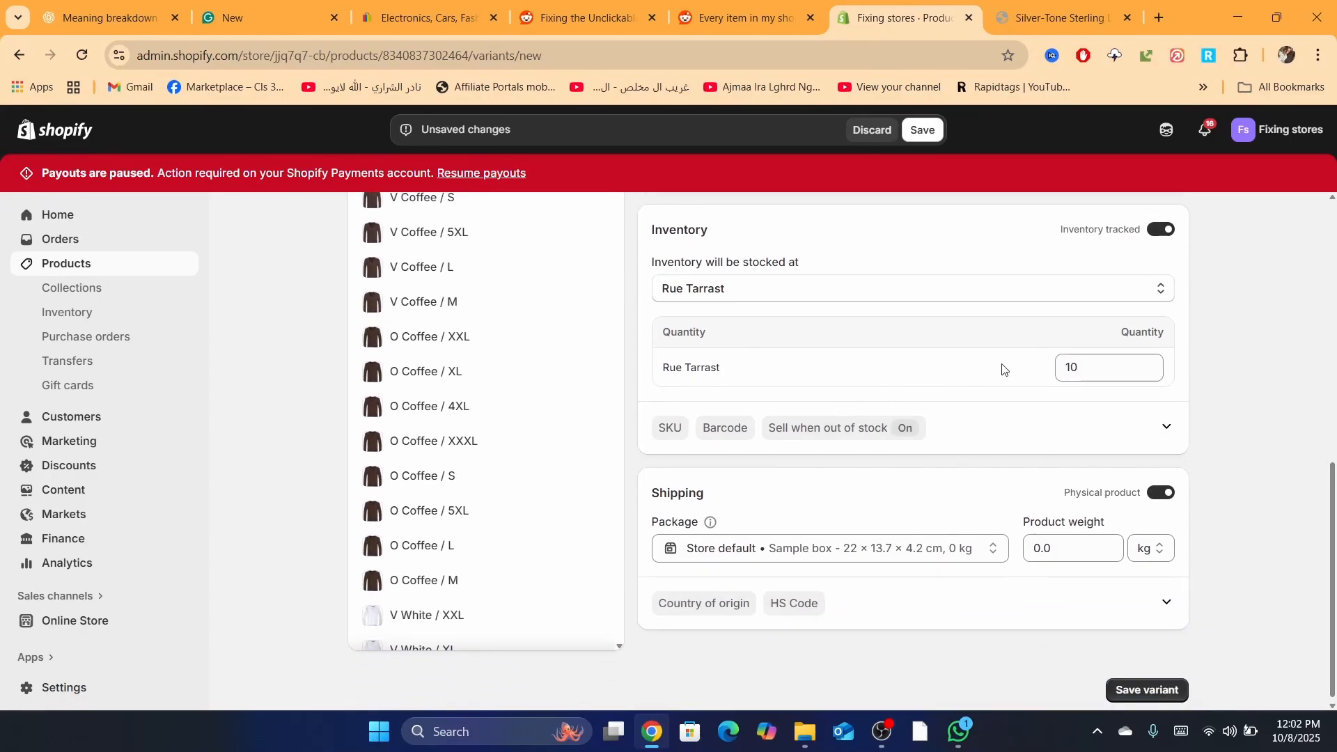
left_click(1161, 229)
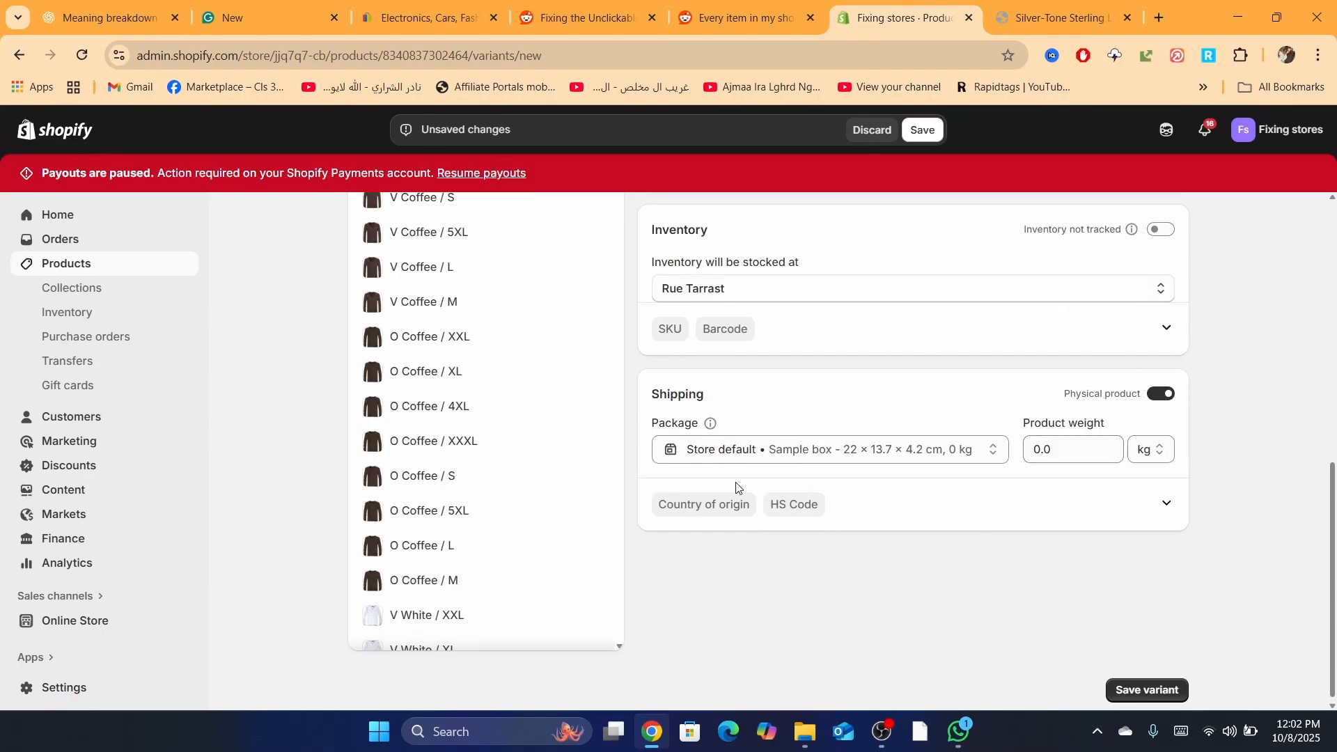
- Try to save the new variant, and discard its unsaved changes
left_click_drag(1332, 571, 1332, 307)
left_click(921, 131)
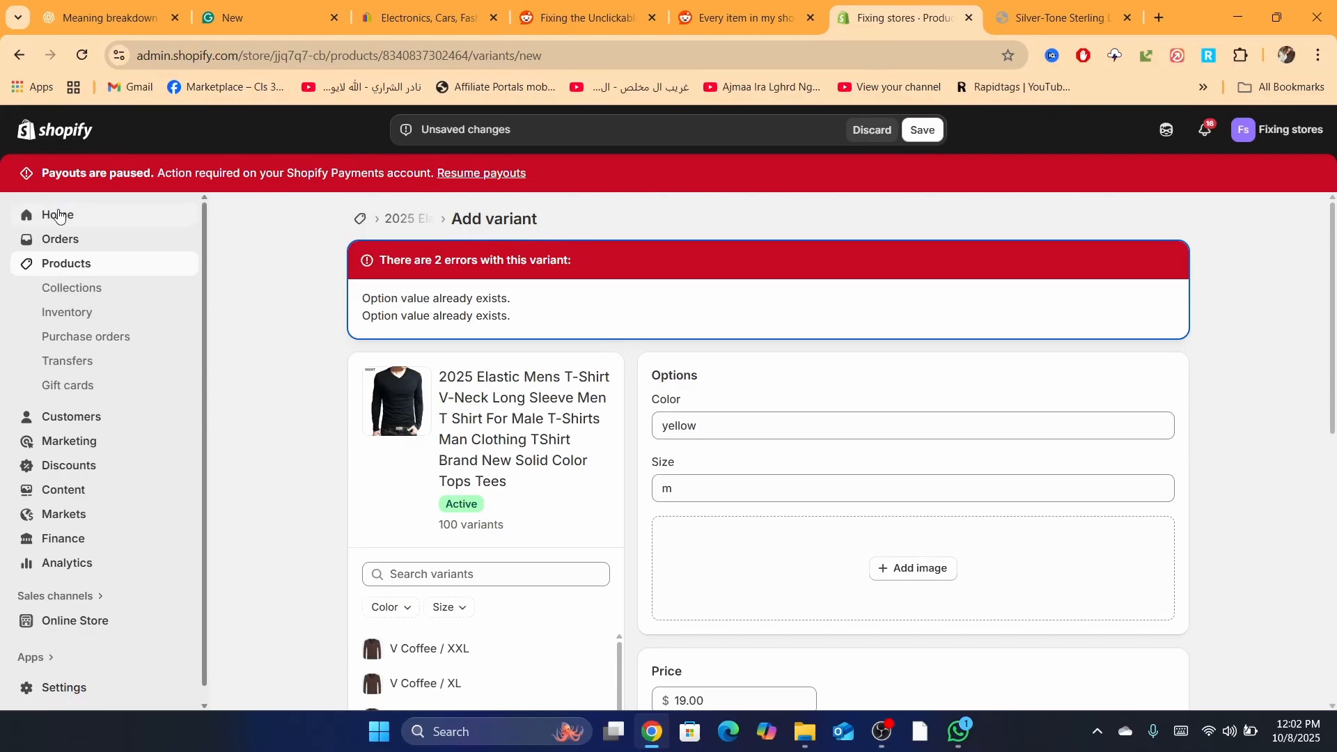
left_click(924, 132)
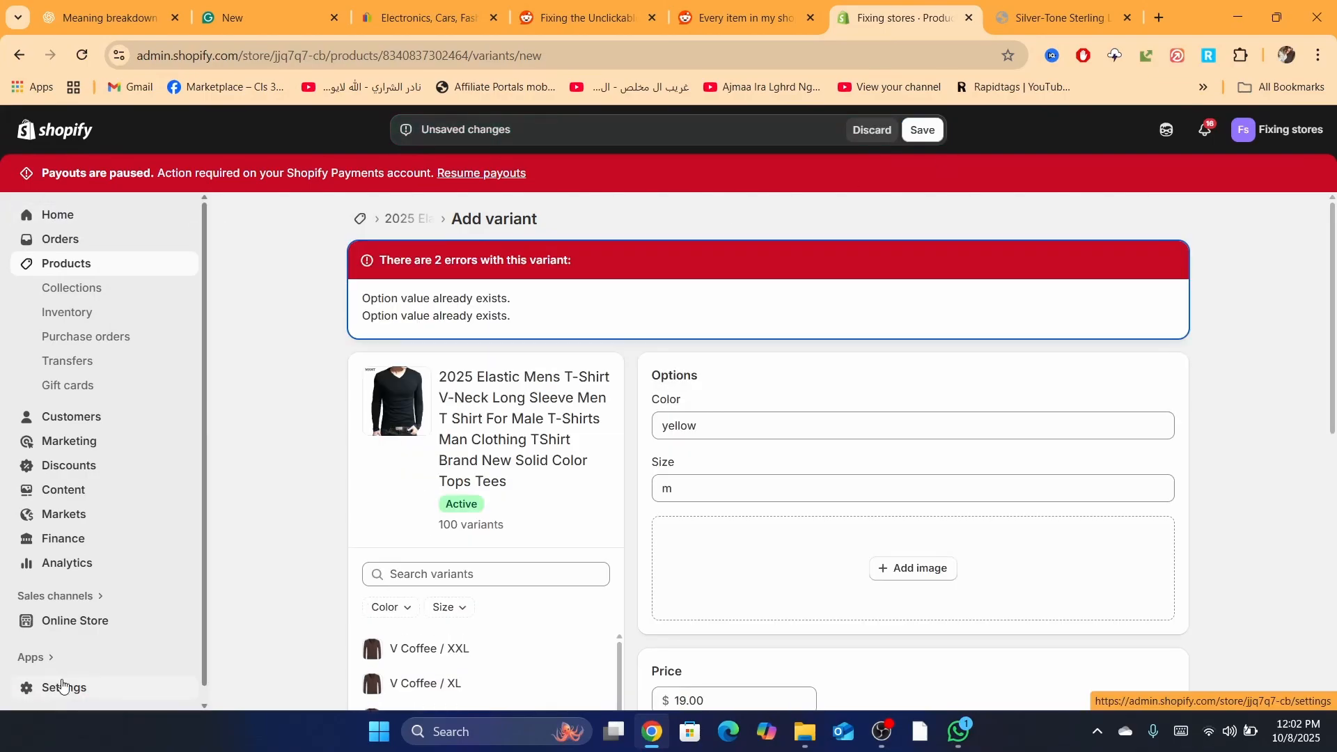
left_click(54, 622)
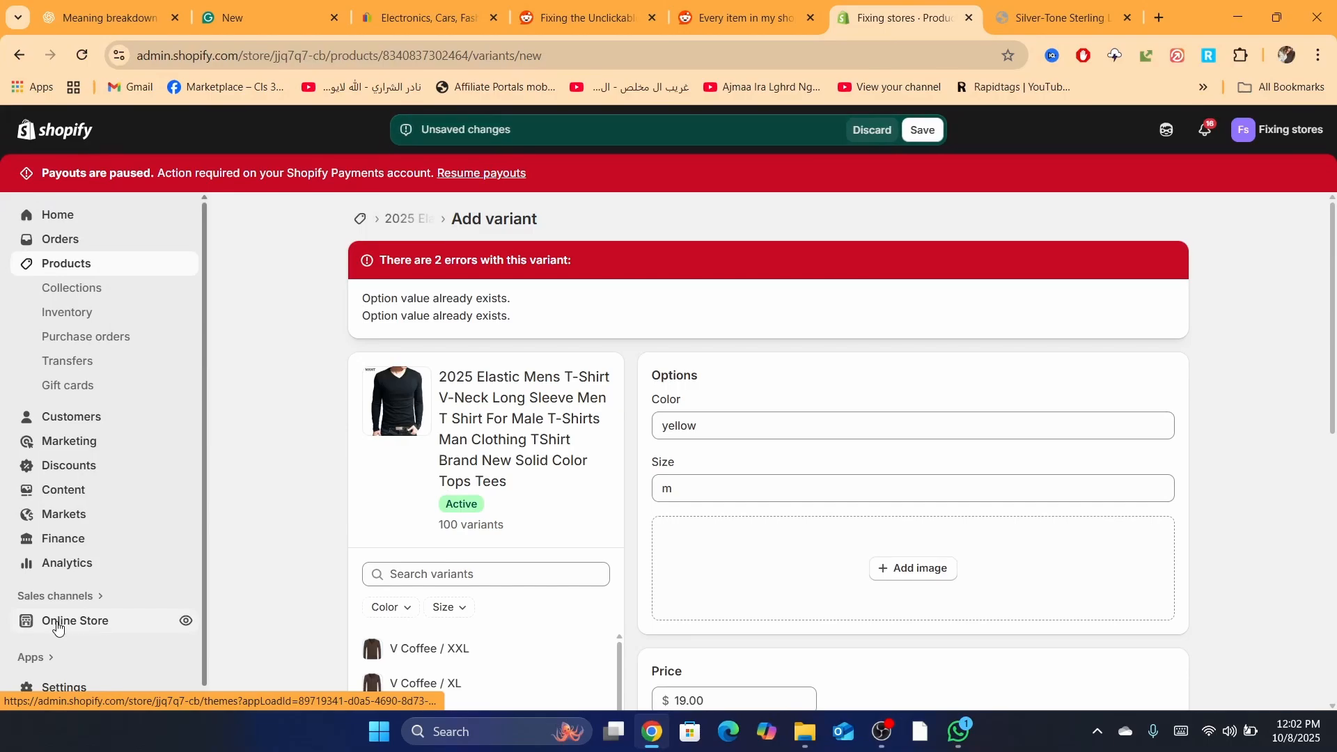
left_click(924, 130)
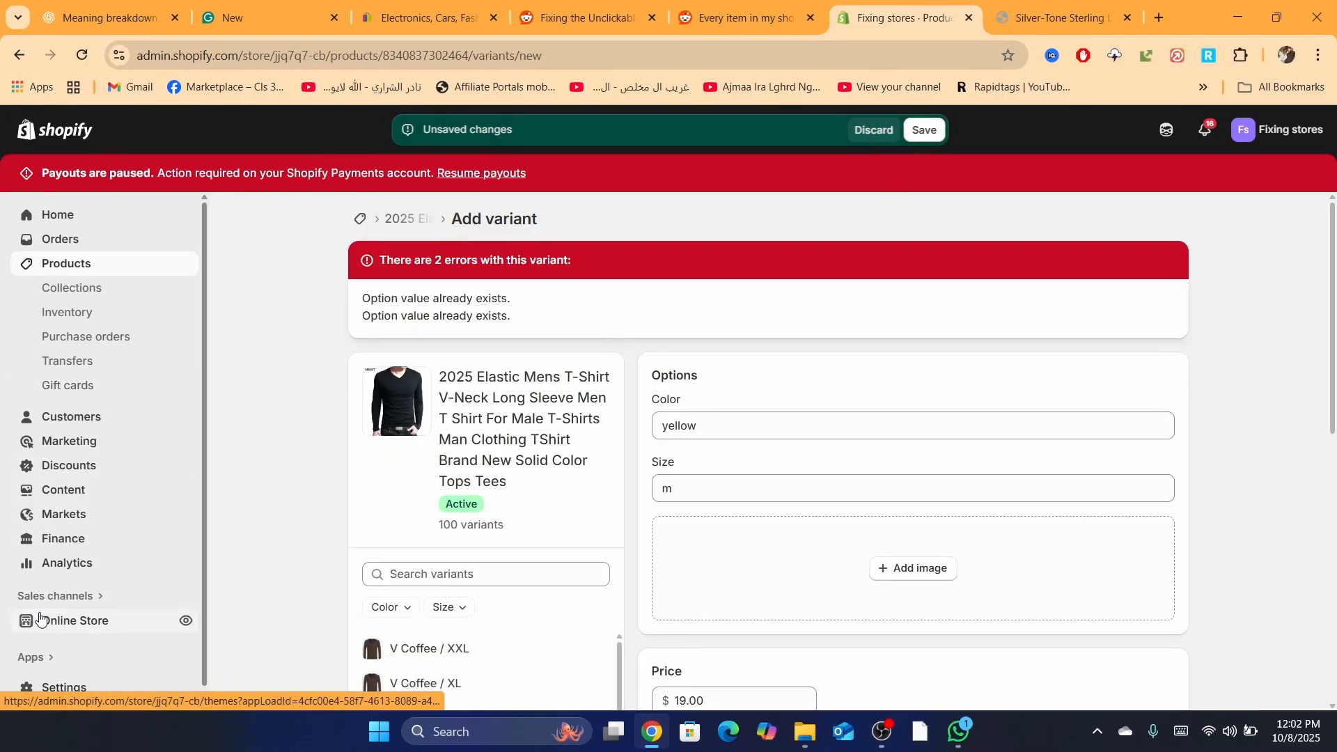
left_click(871, 130)
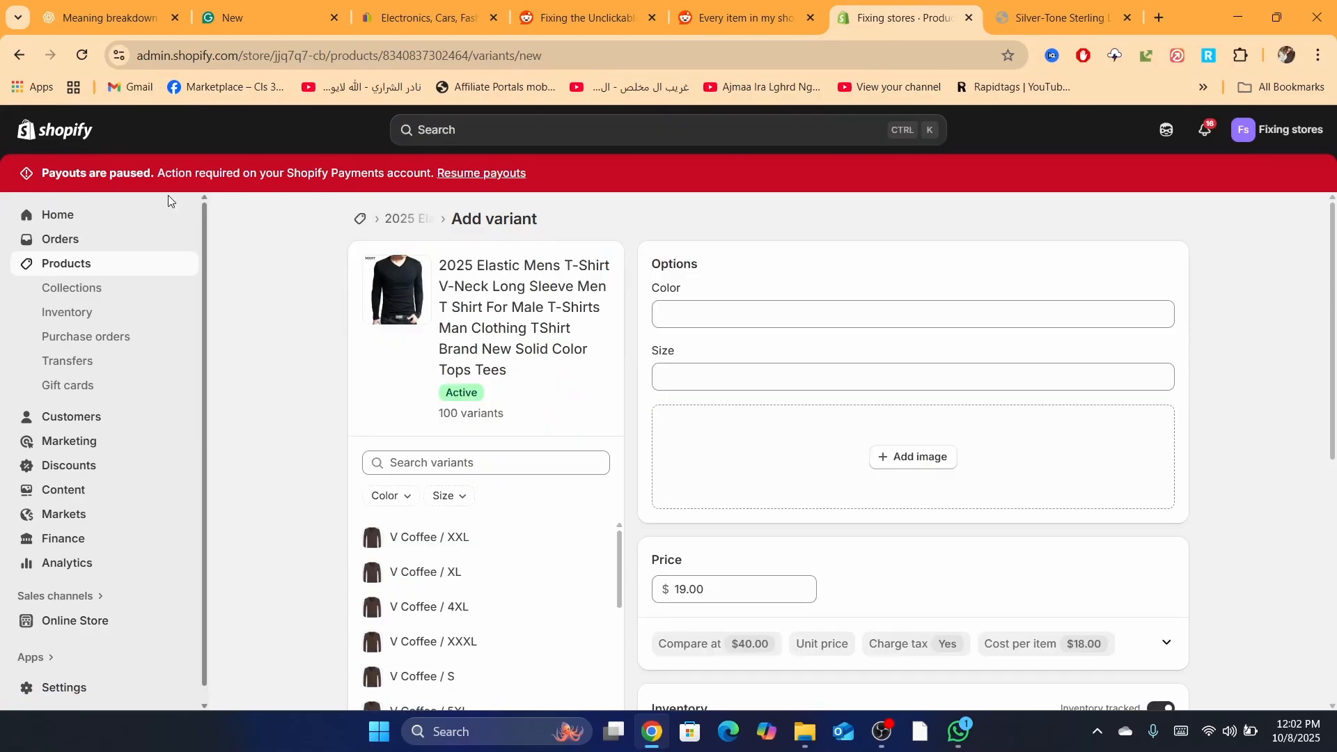
- Open the store's markets and start a new market named werer
left_click(58, 215)
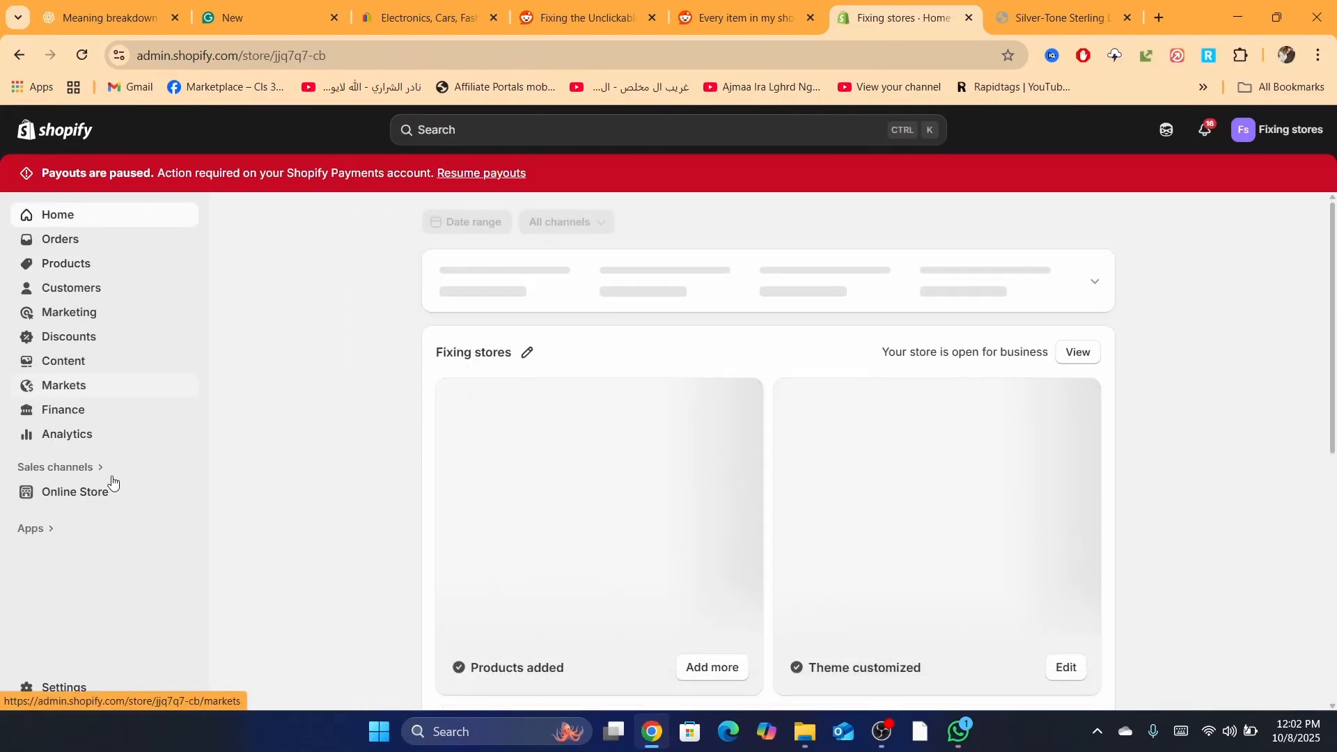
left_click(69, 387)
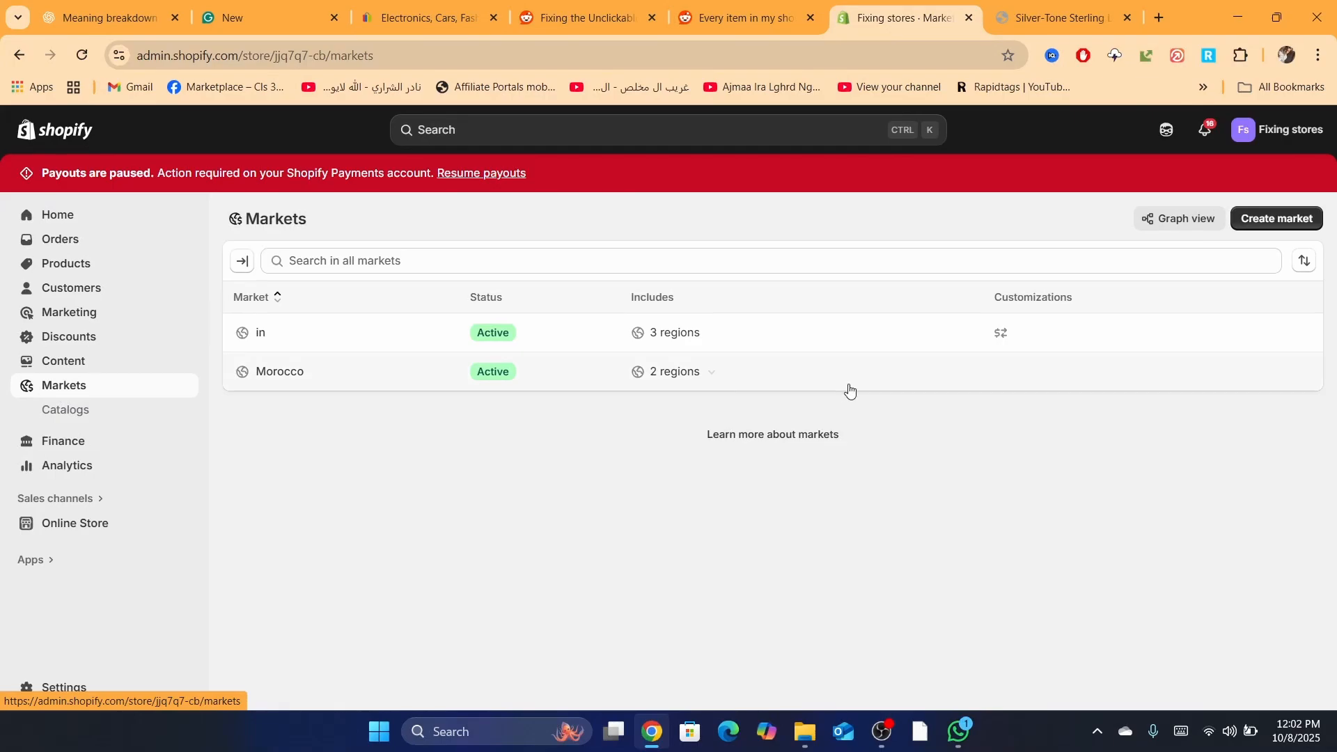
left_click(1258, 221)
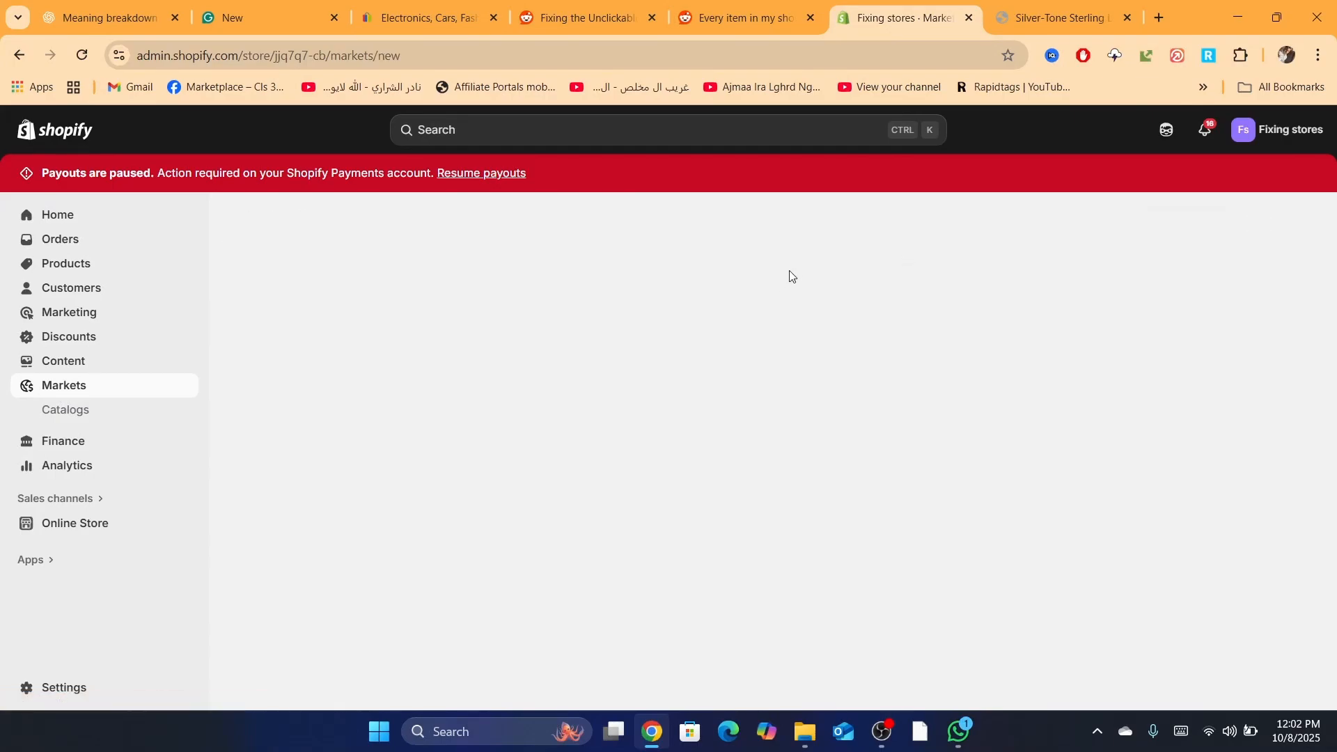
left_click(518, 297)
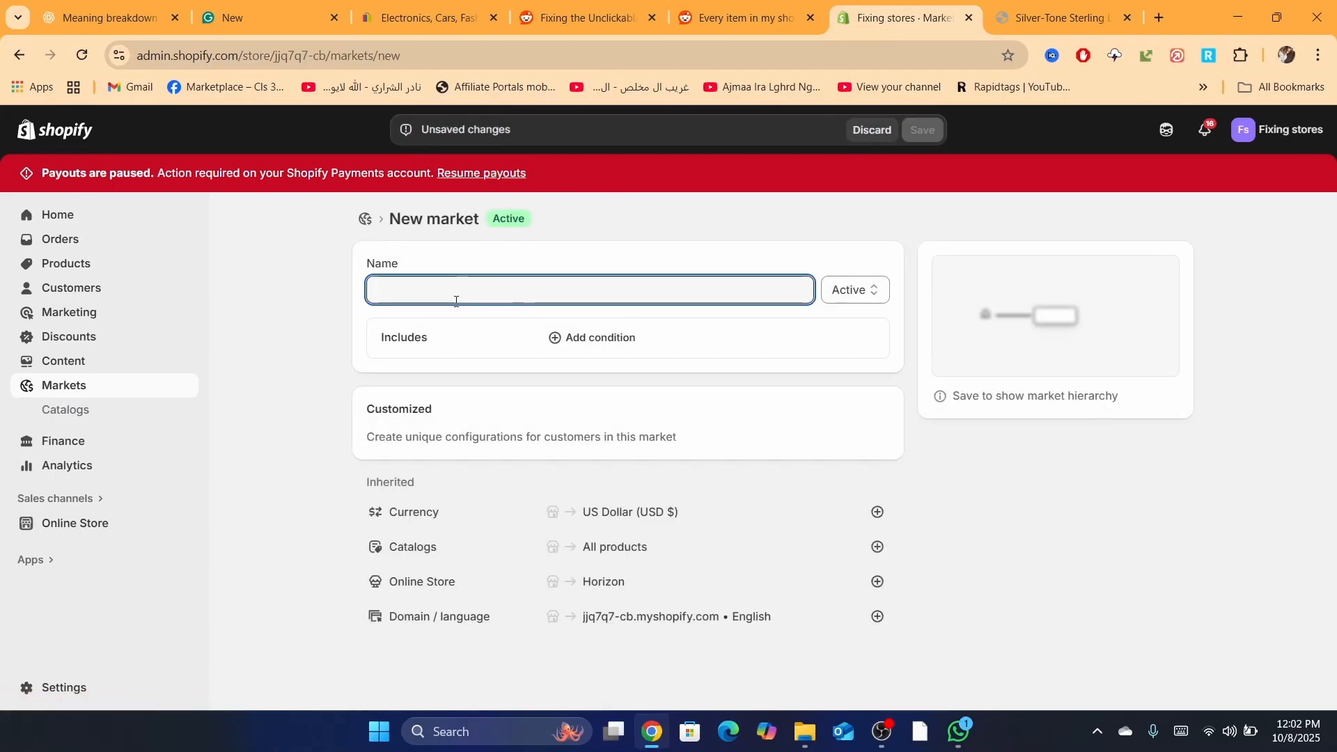
type("werer")
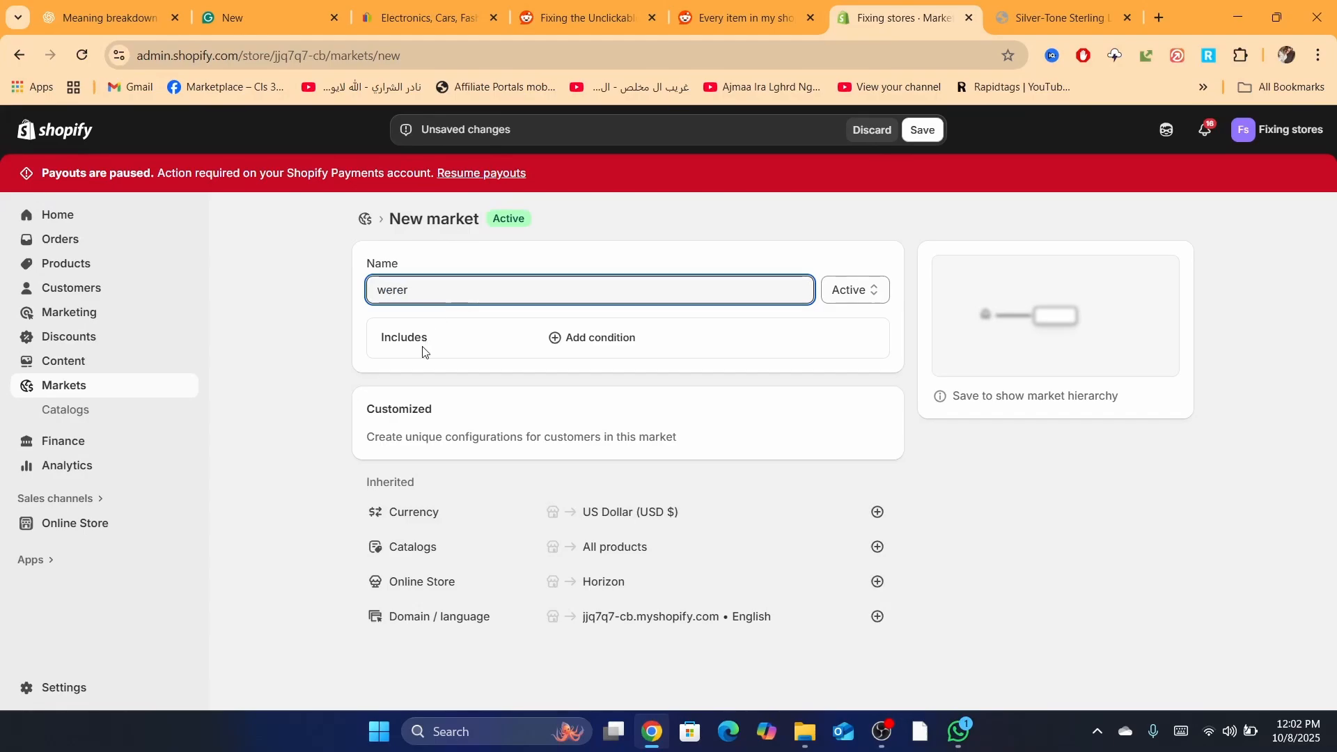
- Add a condition to the new market that includes all available regions
left_click(567, 346)
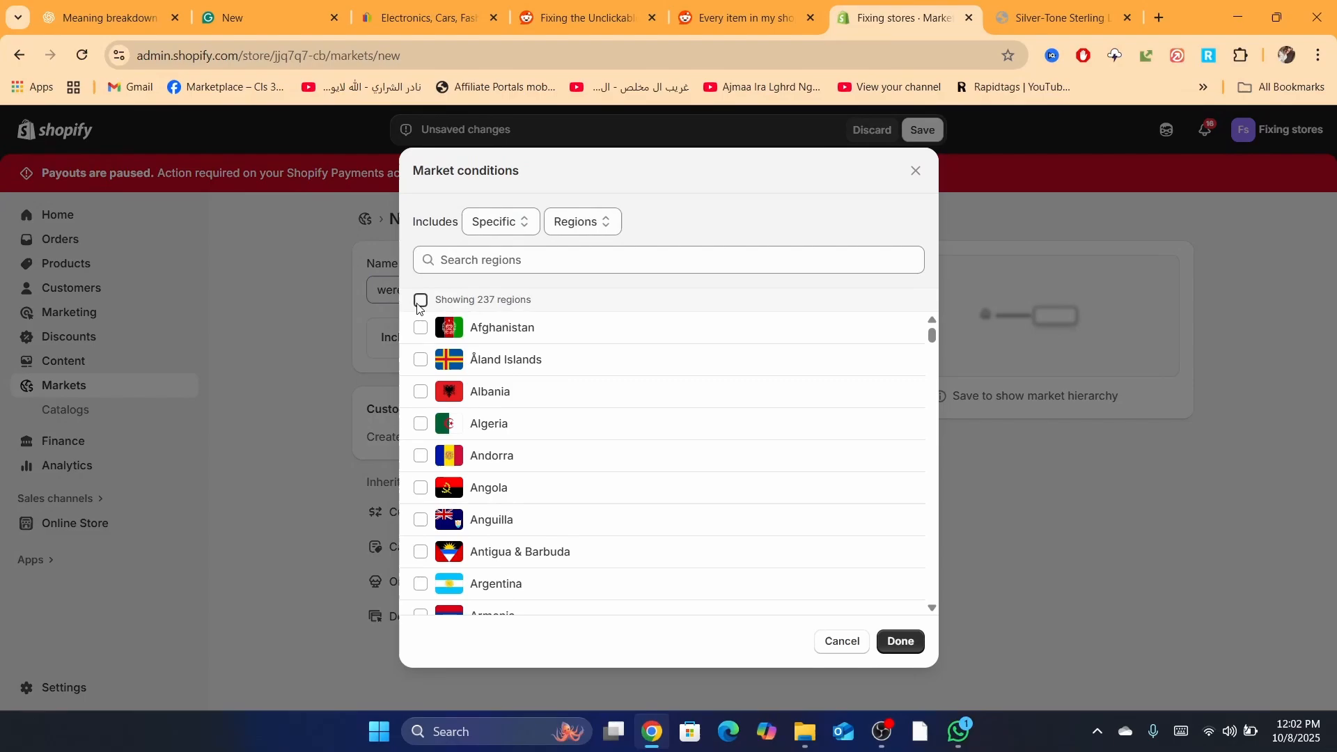
left_click(420, 300)
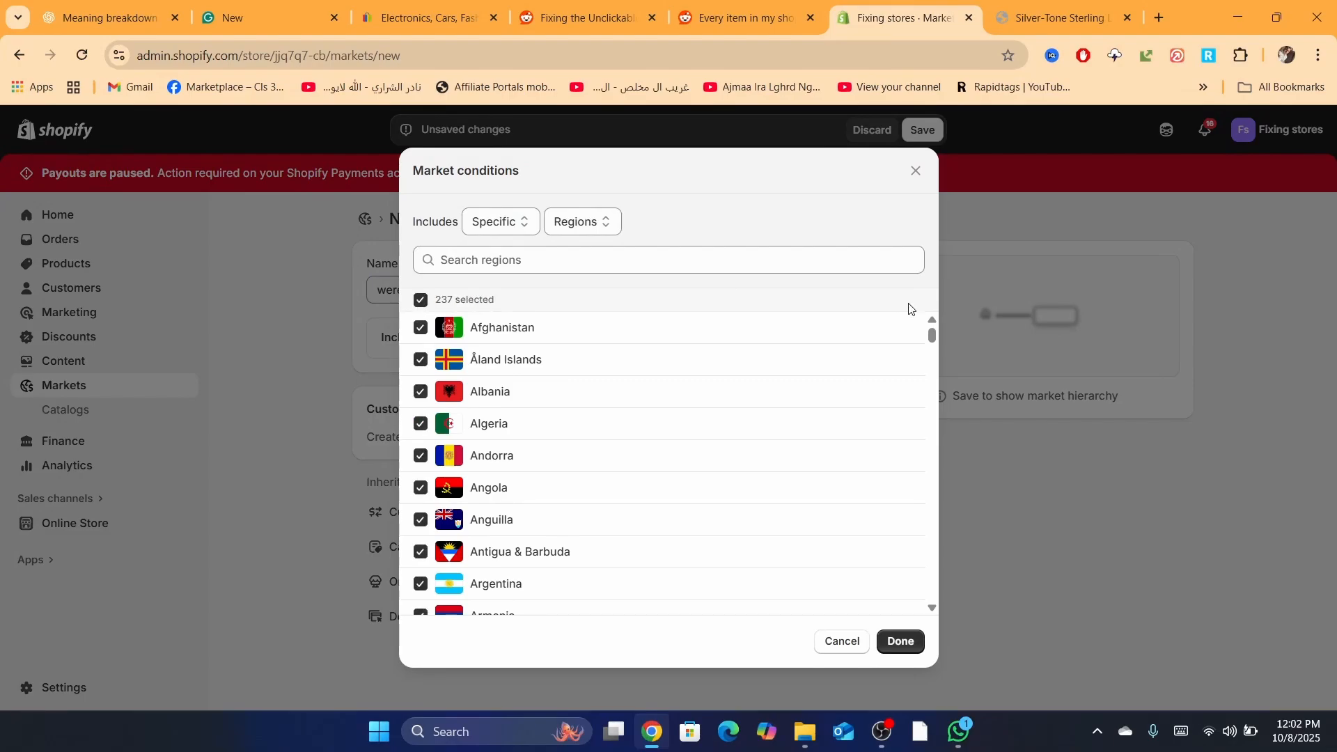
left_click_drag(934, 350, 926, 623)
left_click(904, 640)
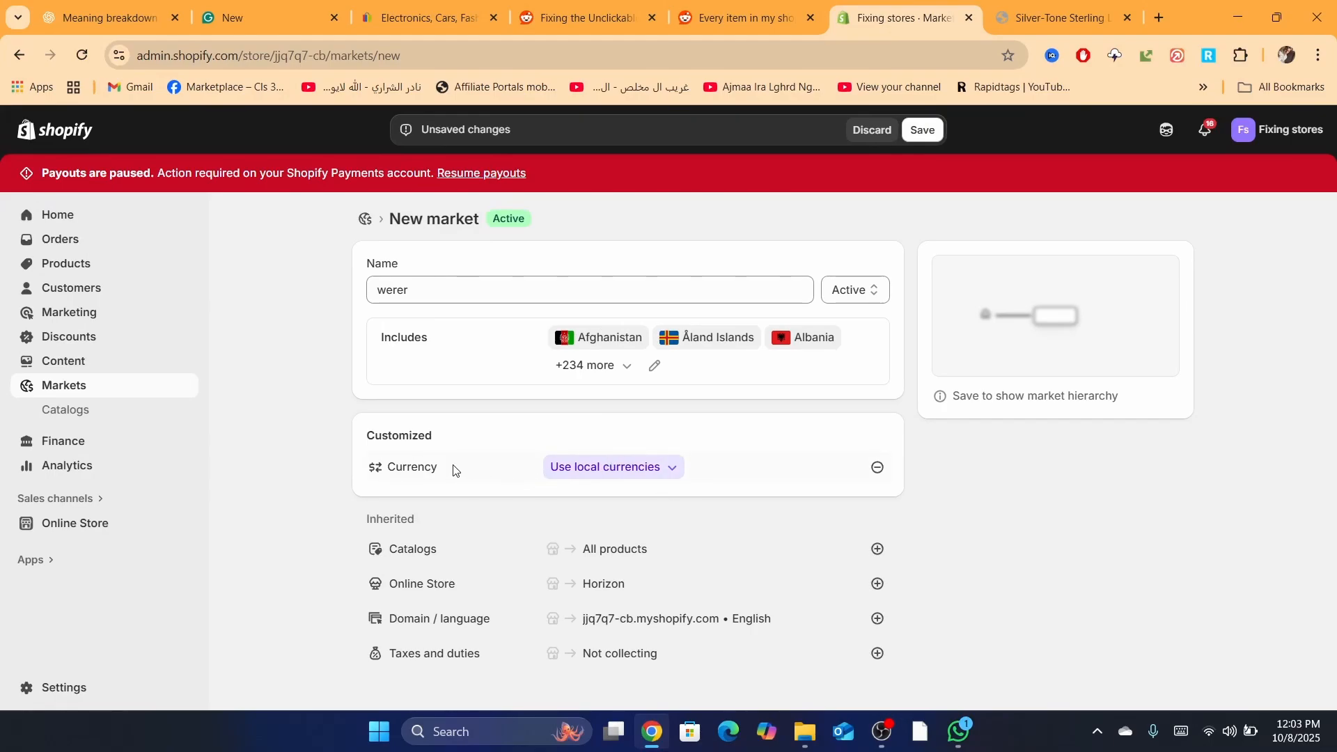
- Review the market's local currency and price rounding options without changing them, and save the market
left_click(590, 469)
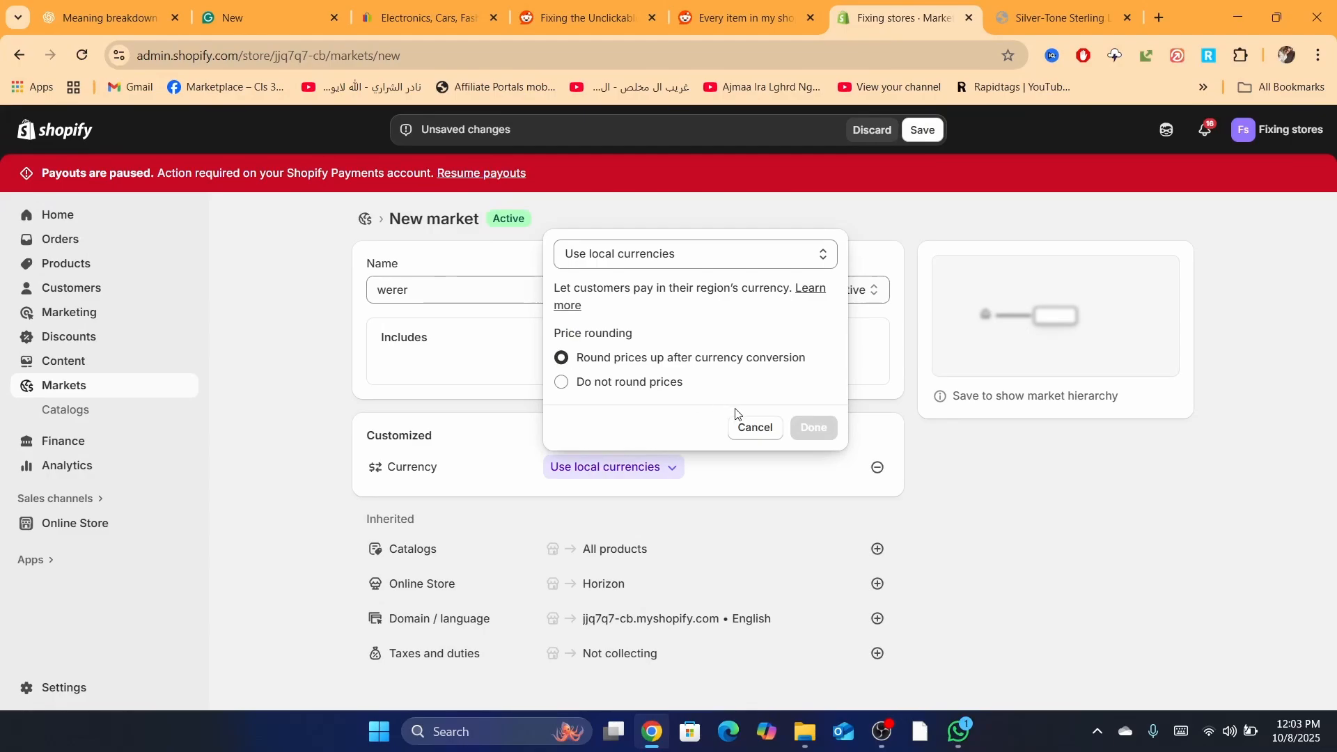
left_click(744, 426)
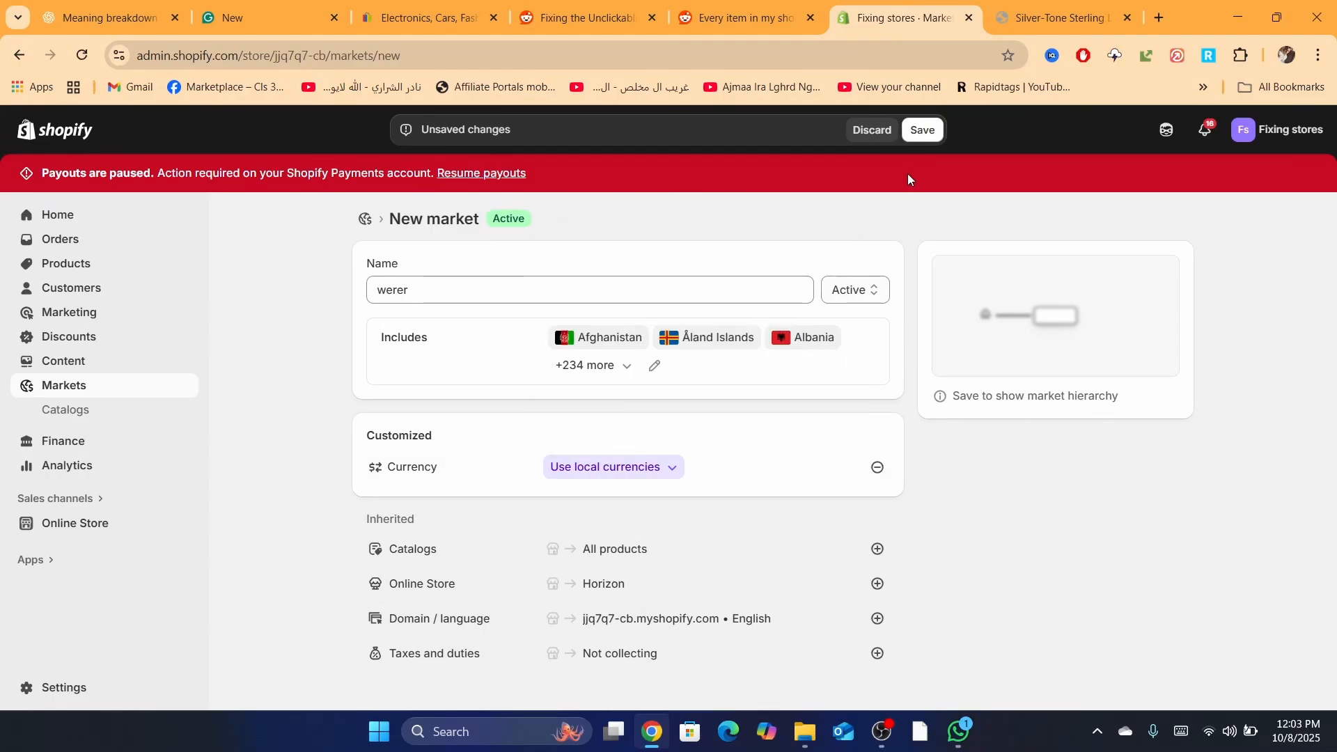
left_click(921, 130)
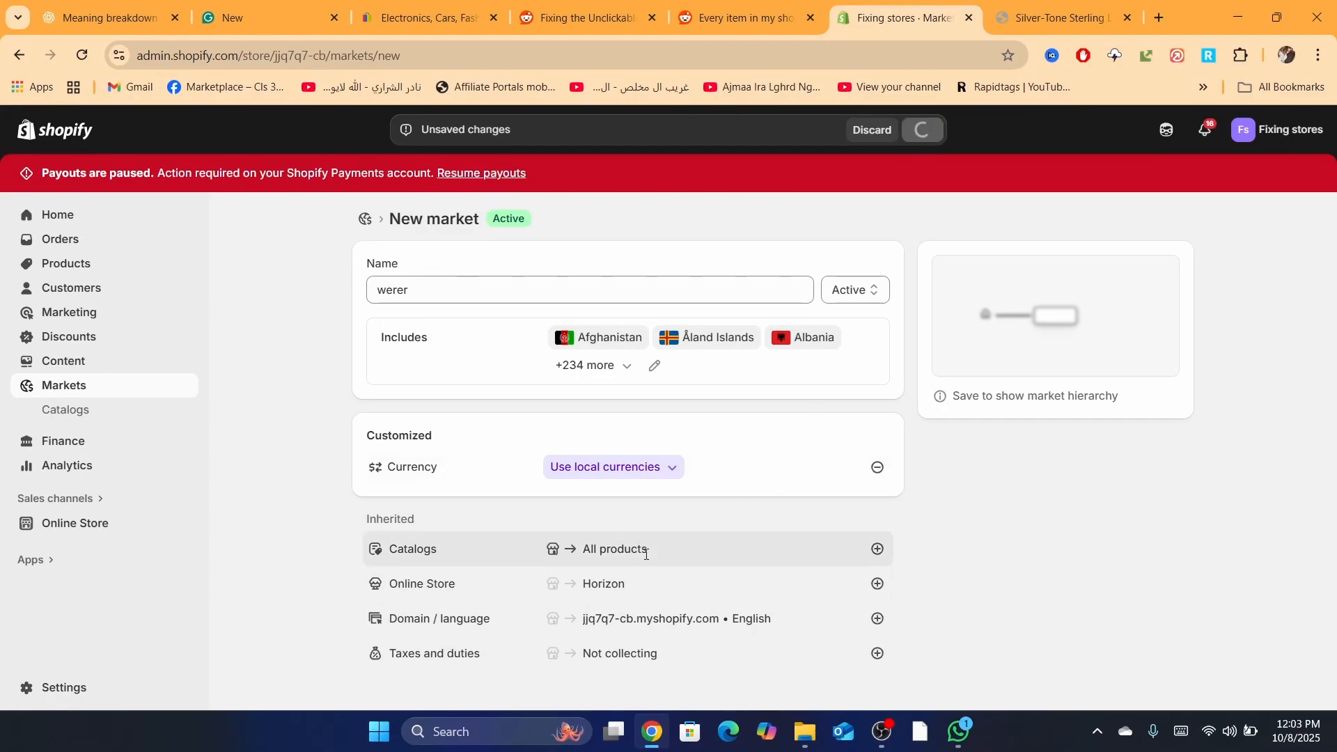
left_click(871, 551)
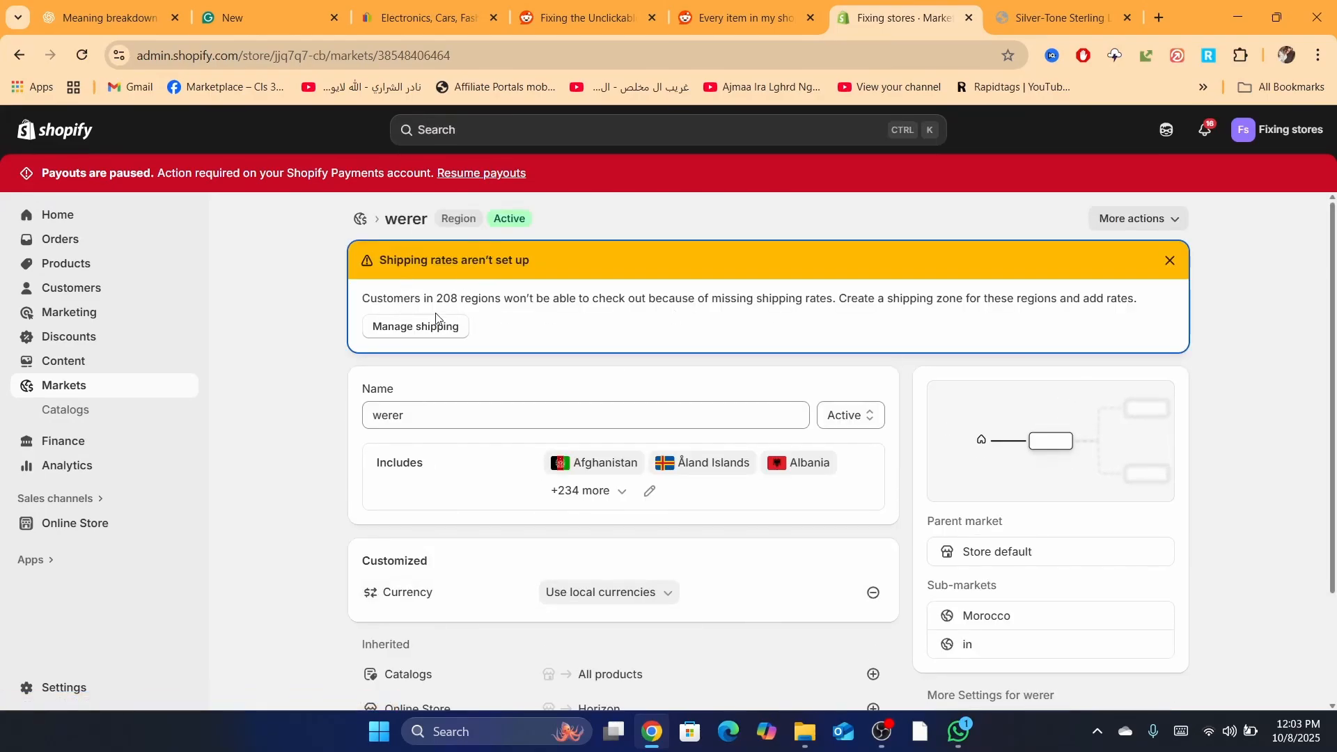
- Go to shipping management from the werer market and start a custom shipping profile named wewe
scroll(661, 327, "down", 1)
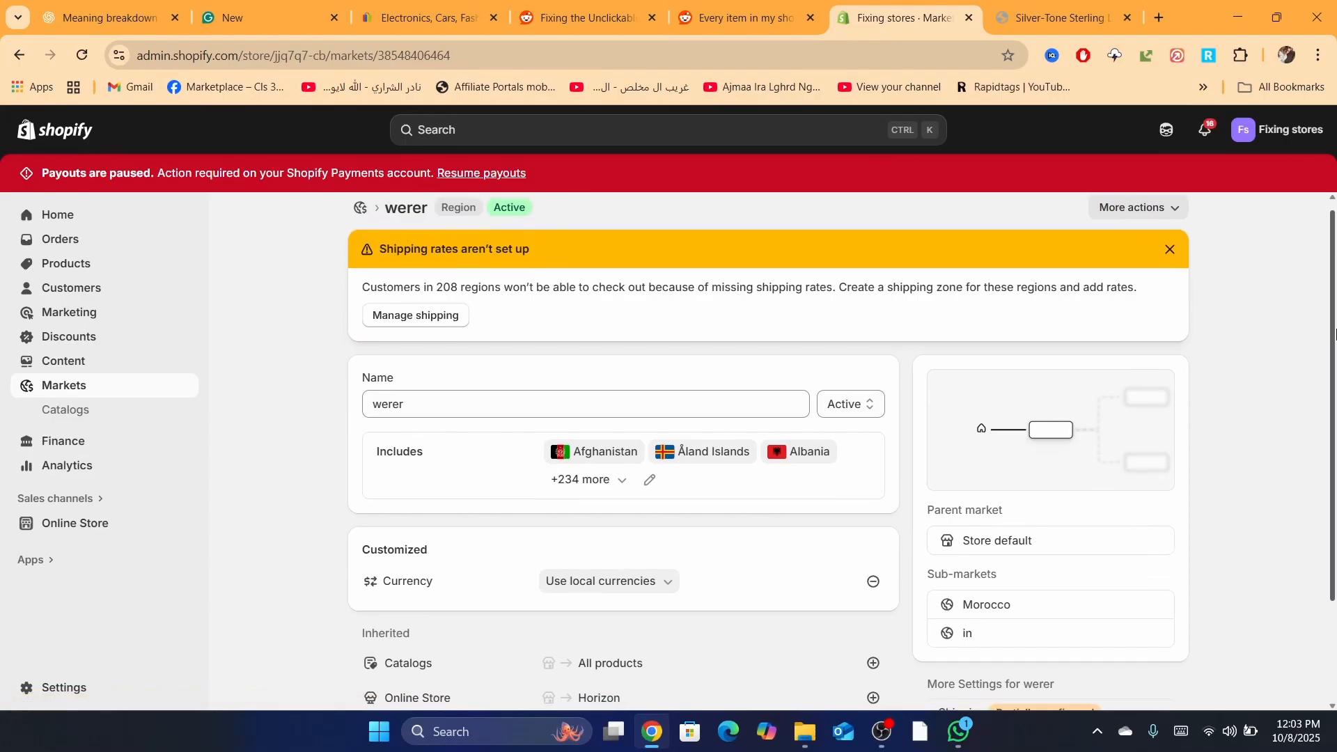
left_click(413, 316)
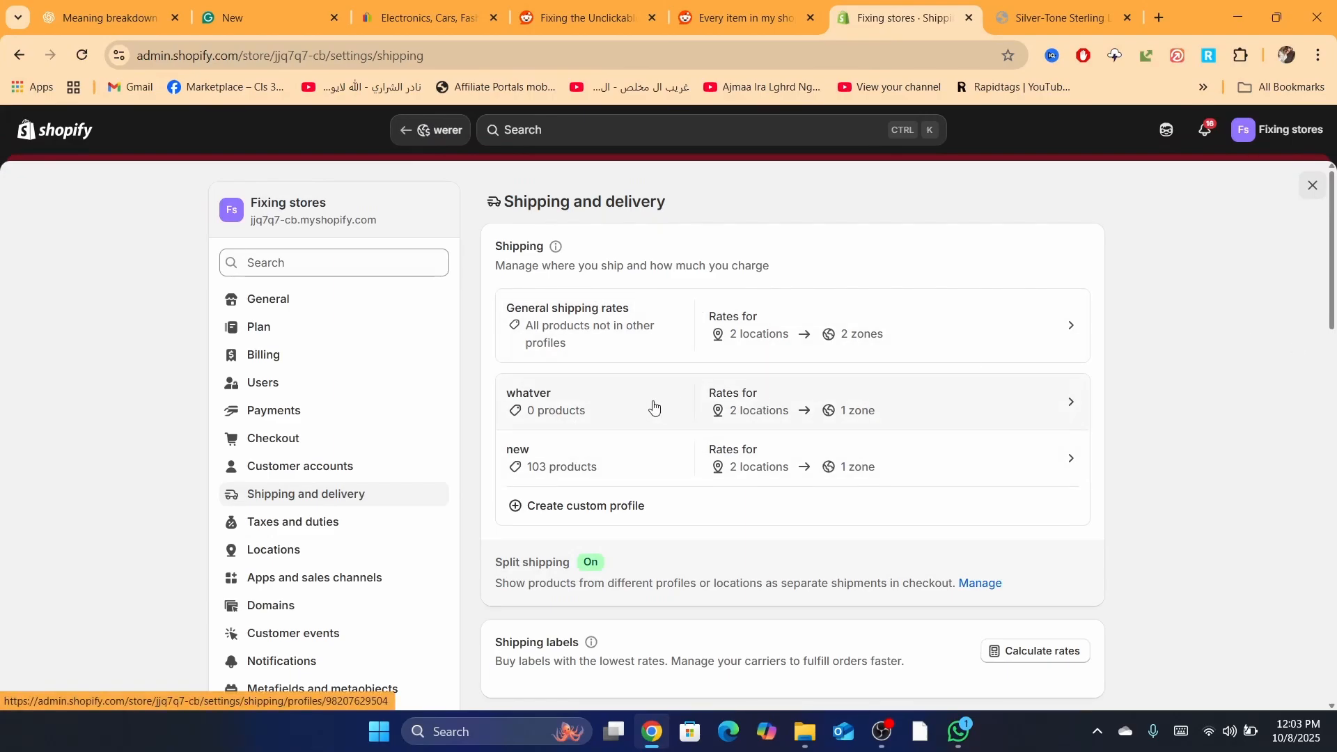
left_click(561, 514)
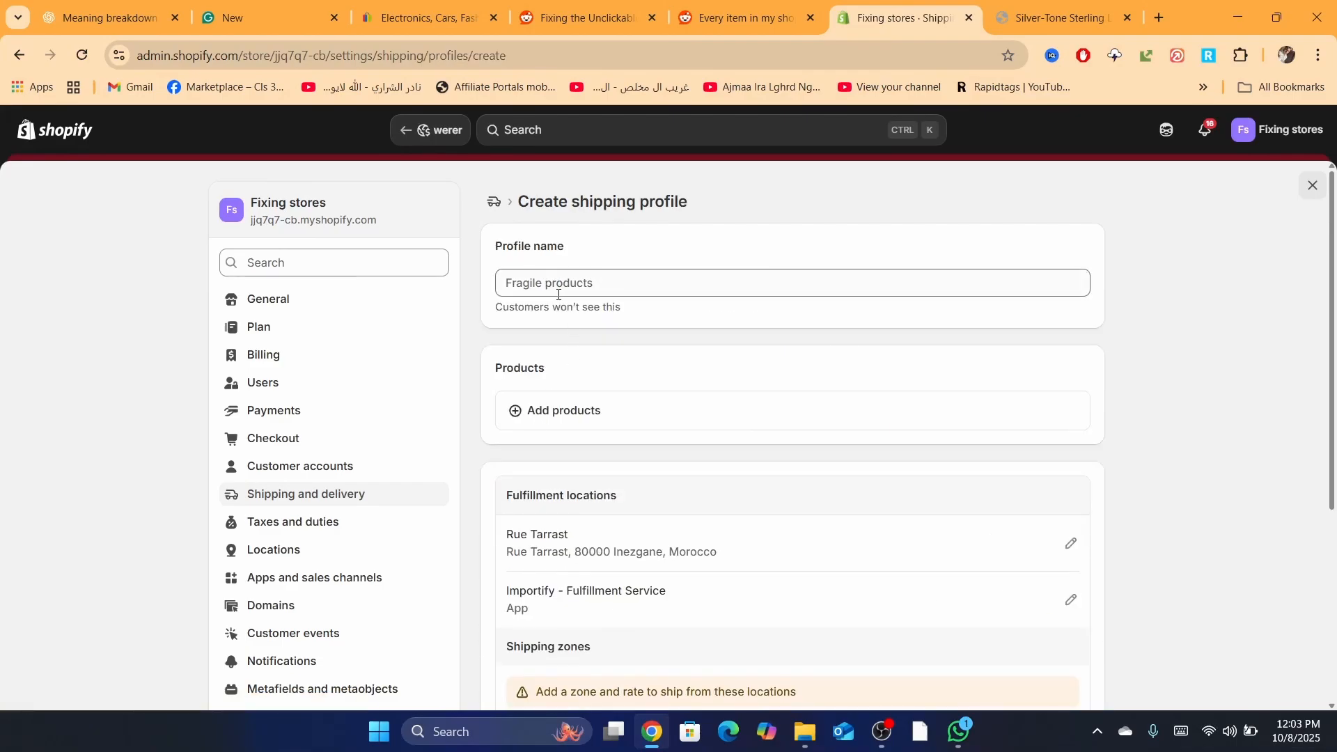
left_click(558, 292)
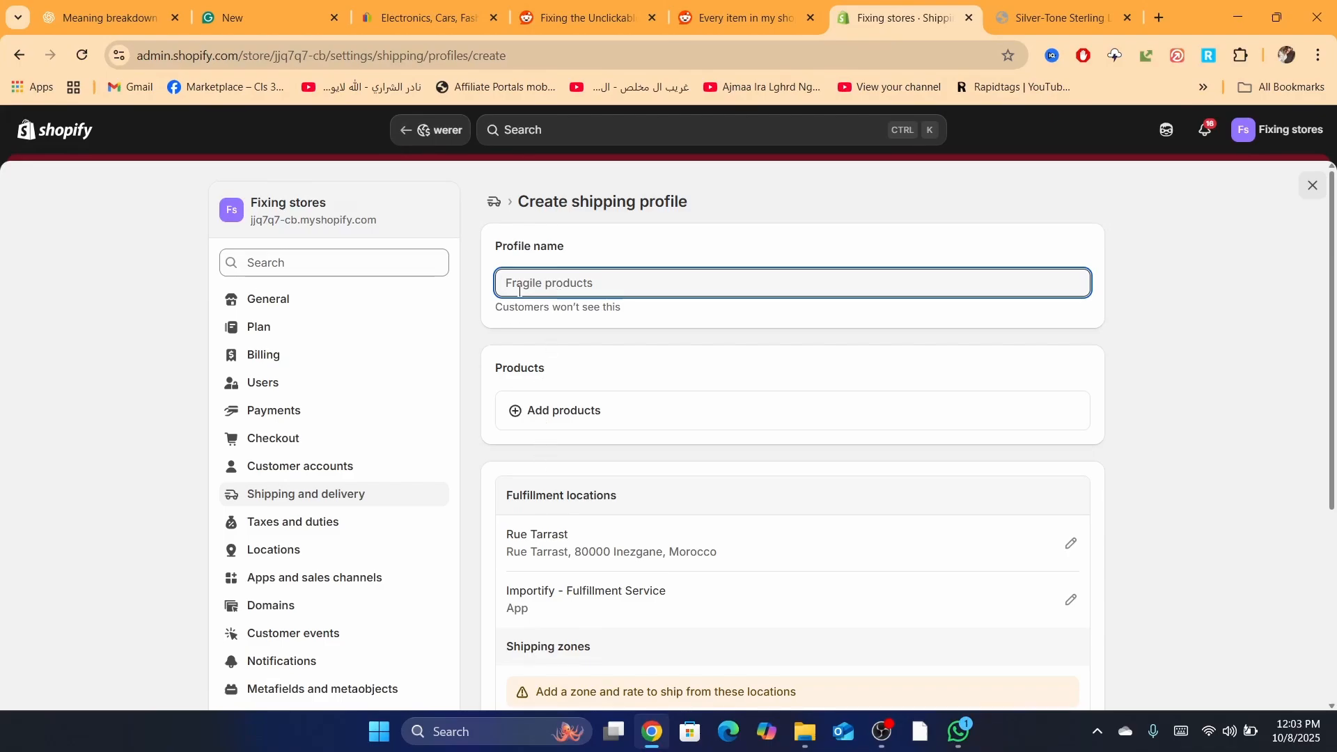
type("wewe")
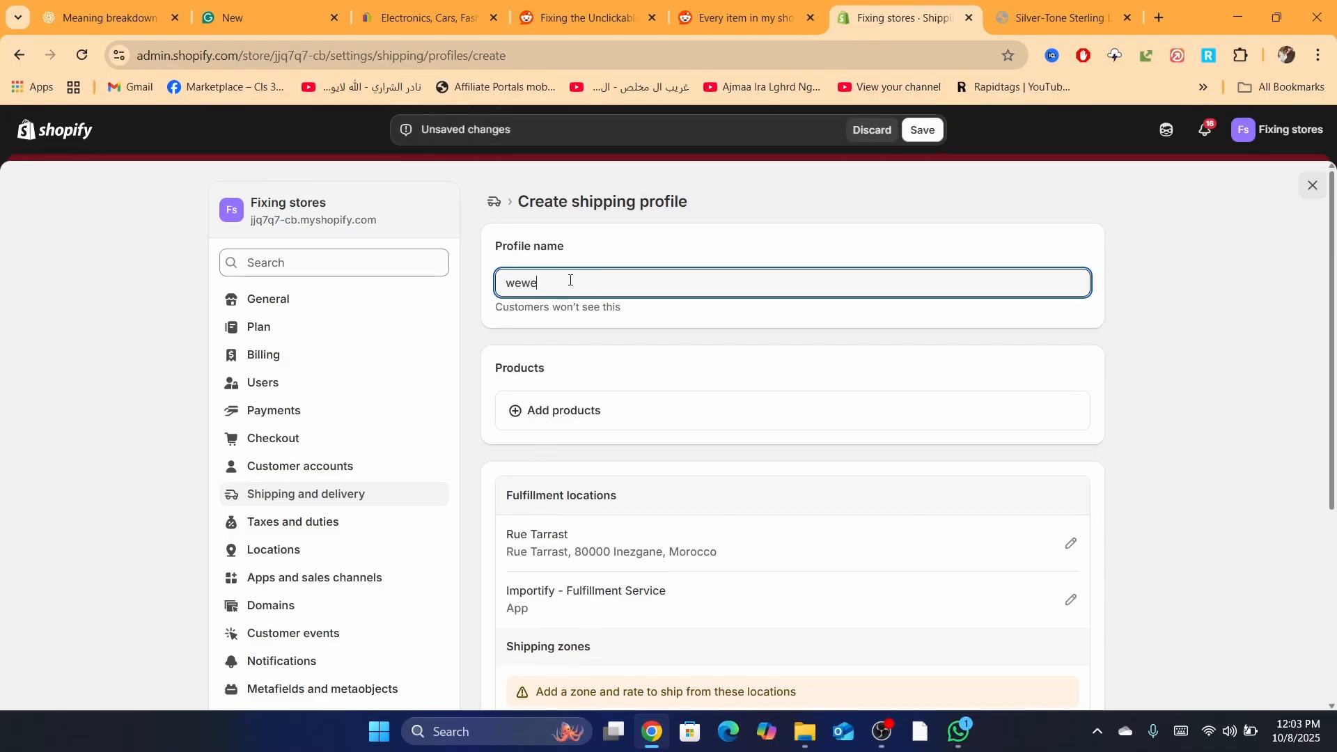
- Add one variant of the 2025 Elastic Mens T-Shirt to the shipping profile's products
left_click(547, 424)
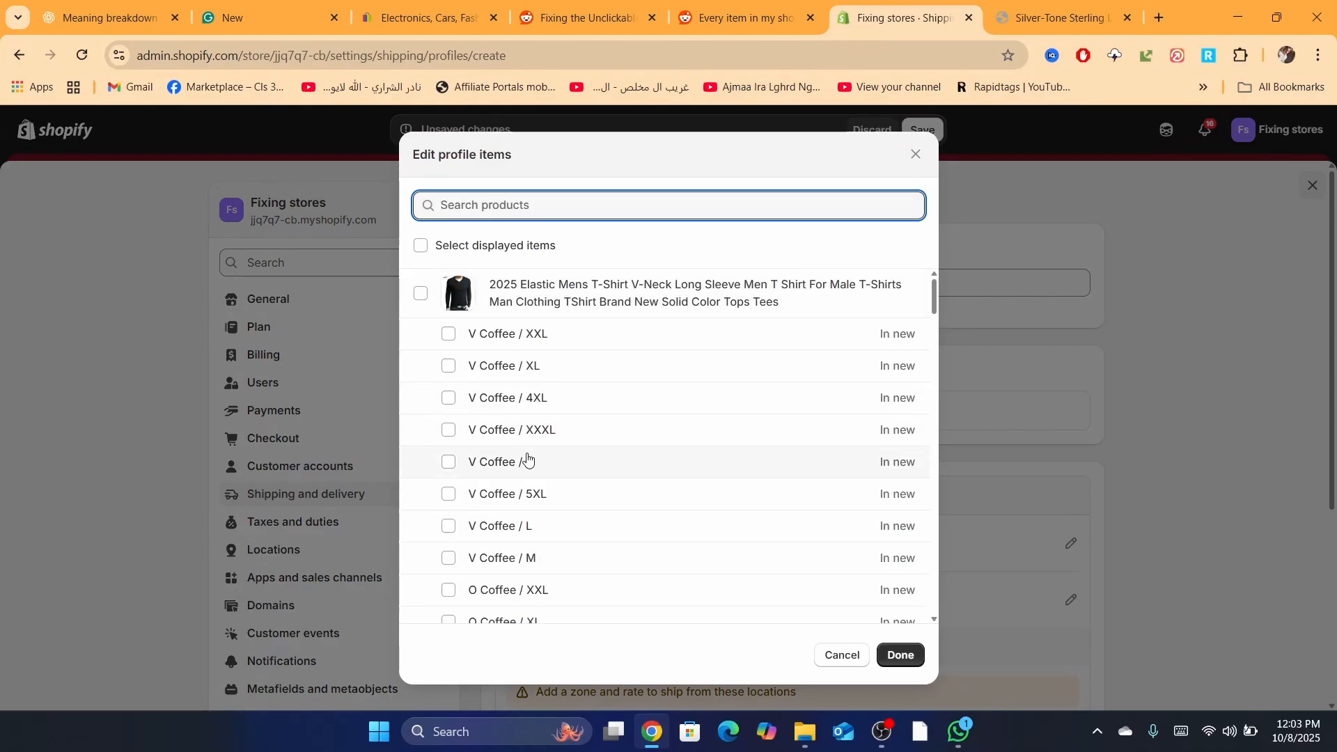
left_click(827, 567)
left_click(887, 658)
left_click_drag(1191, 285, 1335, 462)
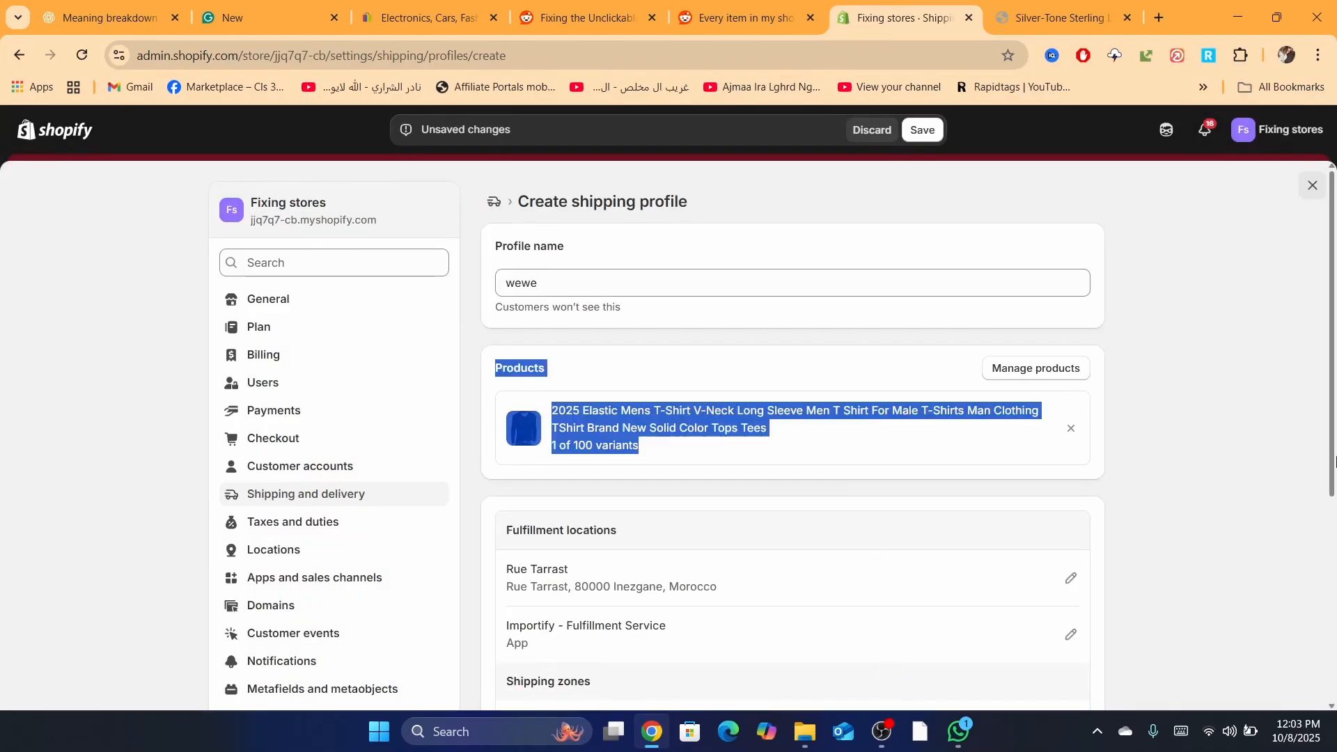
- Create a shipping zone named sjwa for the profile that covers all of Africa and Asia
scroll(670, 527, "down", 4)
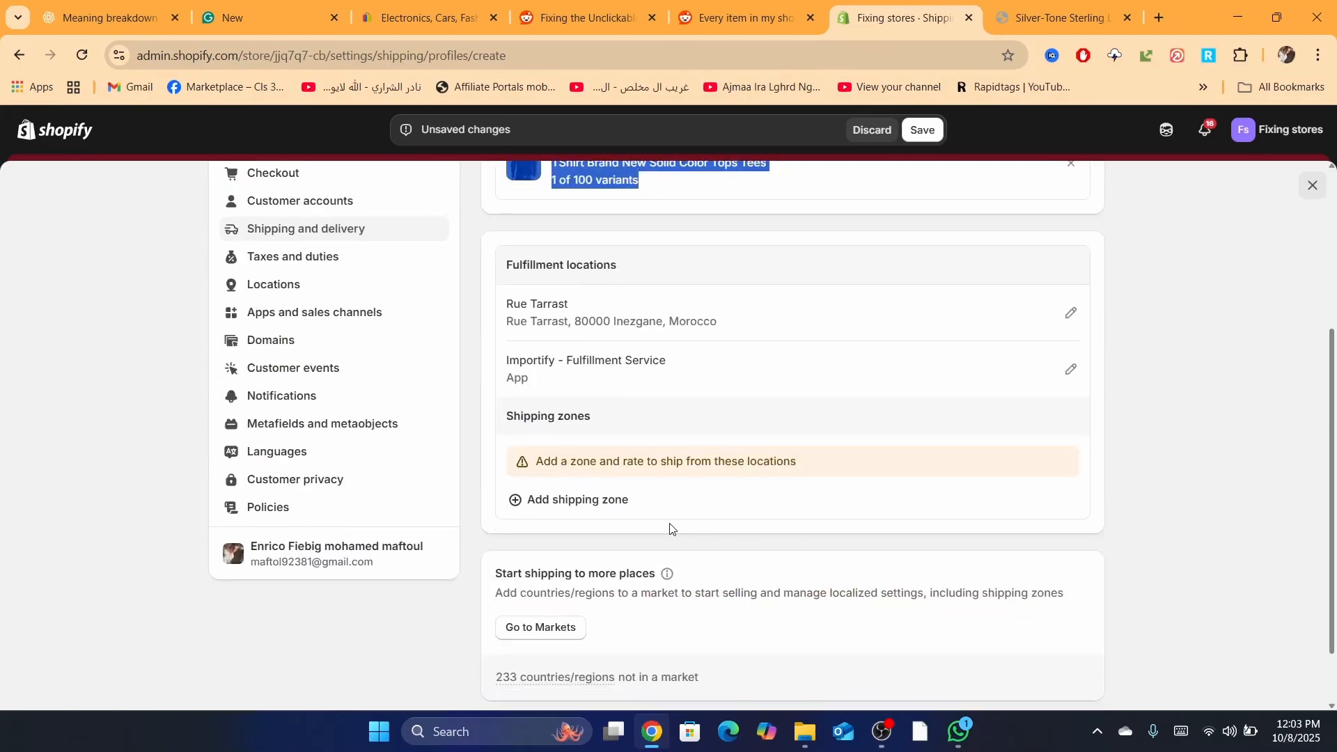
left_click(566, 515)
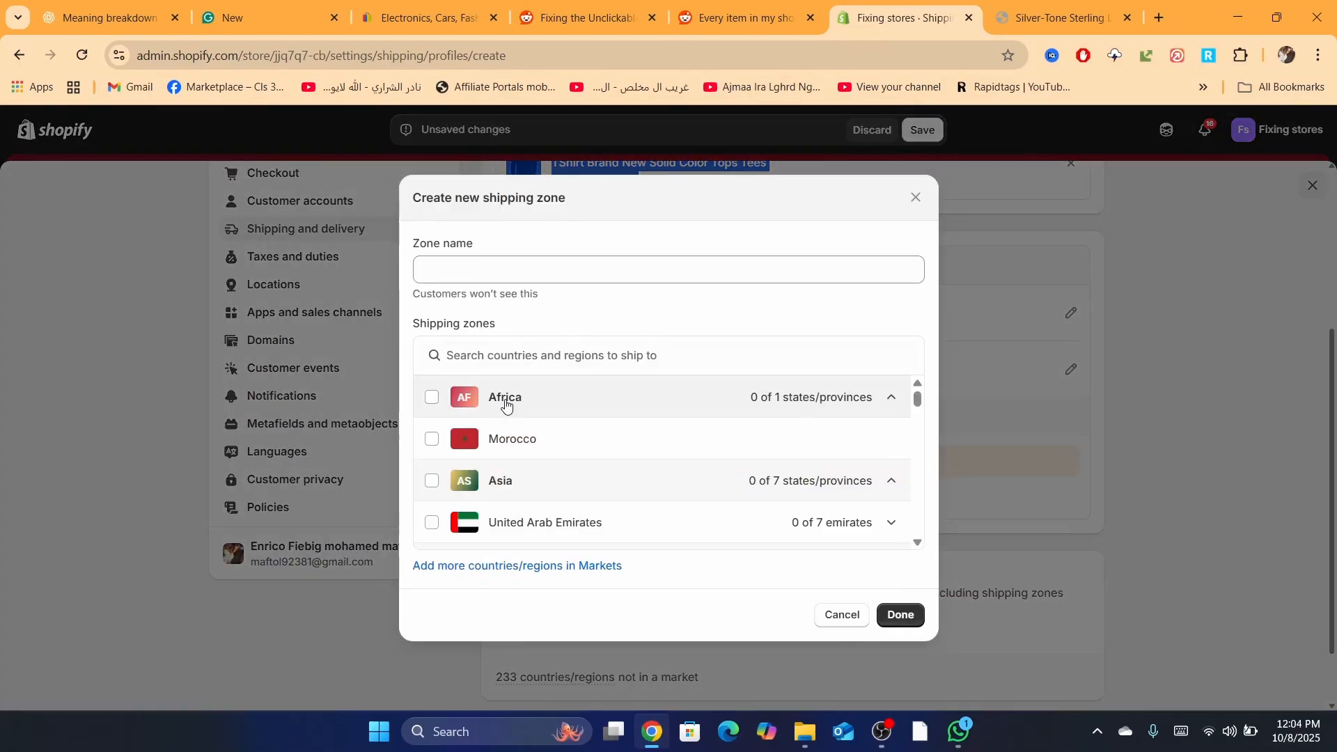
left_click(504, 408)
left_click(504, 458)
left_click(432, 396)
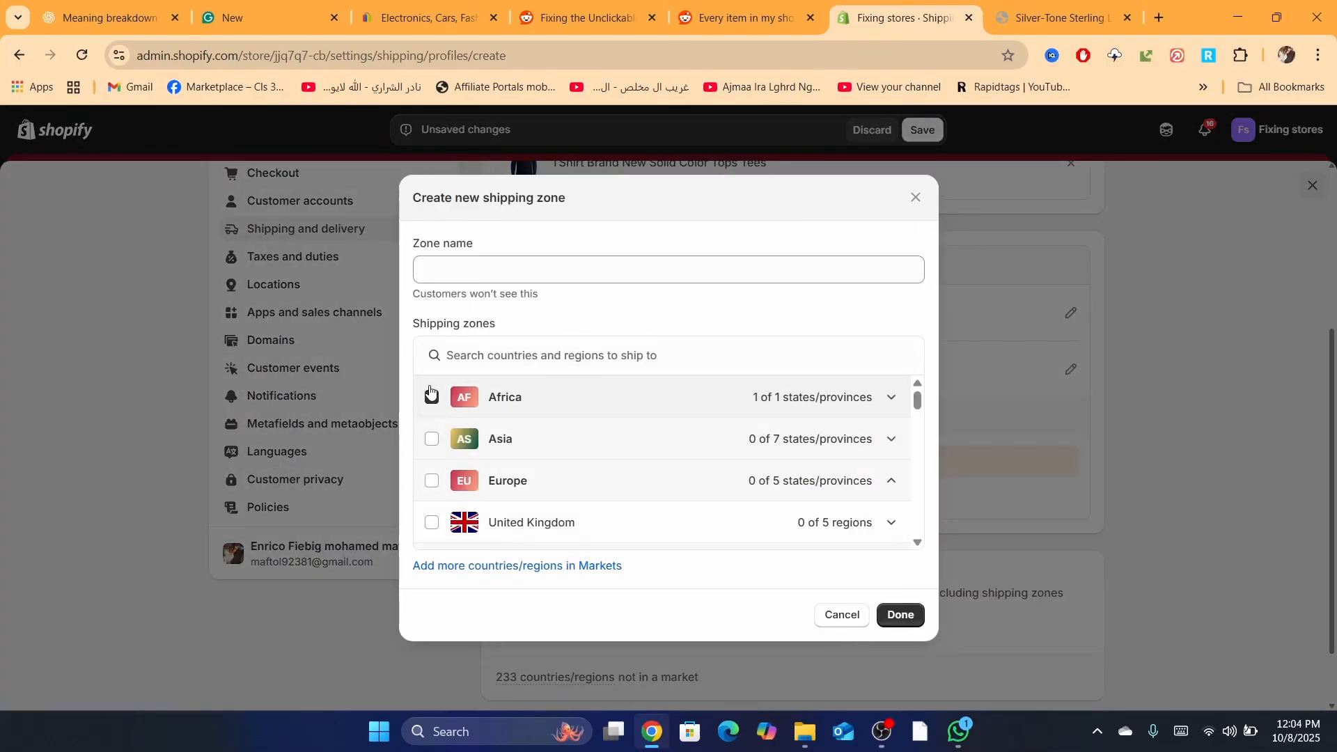
left_click(431, 438)
left_click(432, 482)
left_click(432, 482)
left_click(908, 616)
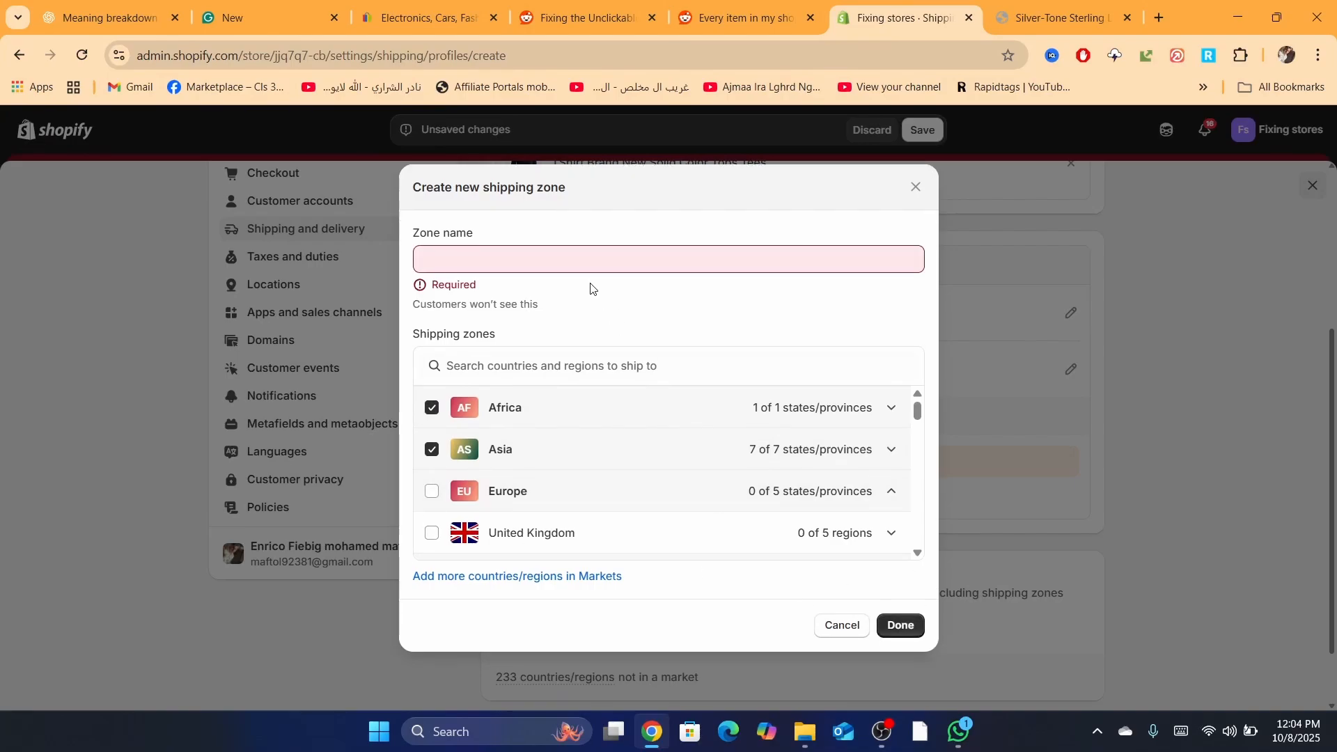
left_click(567, 260)
type("sjwa")
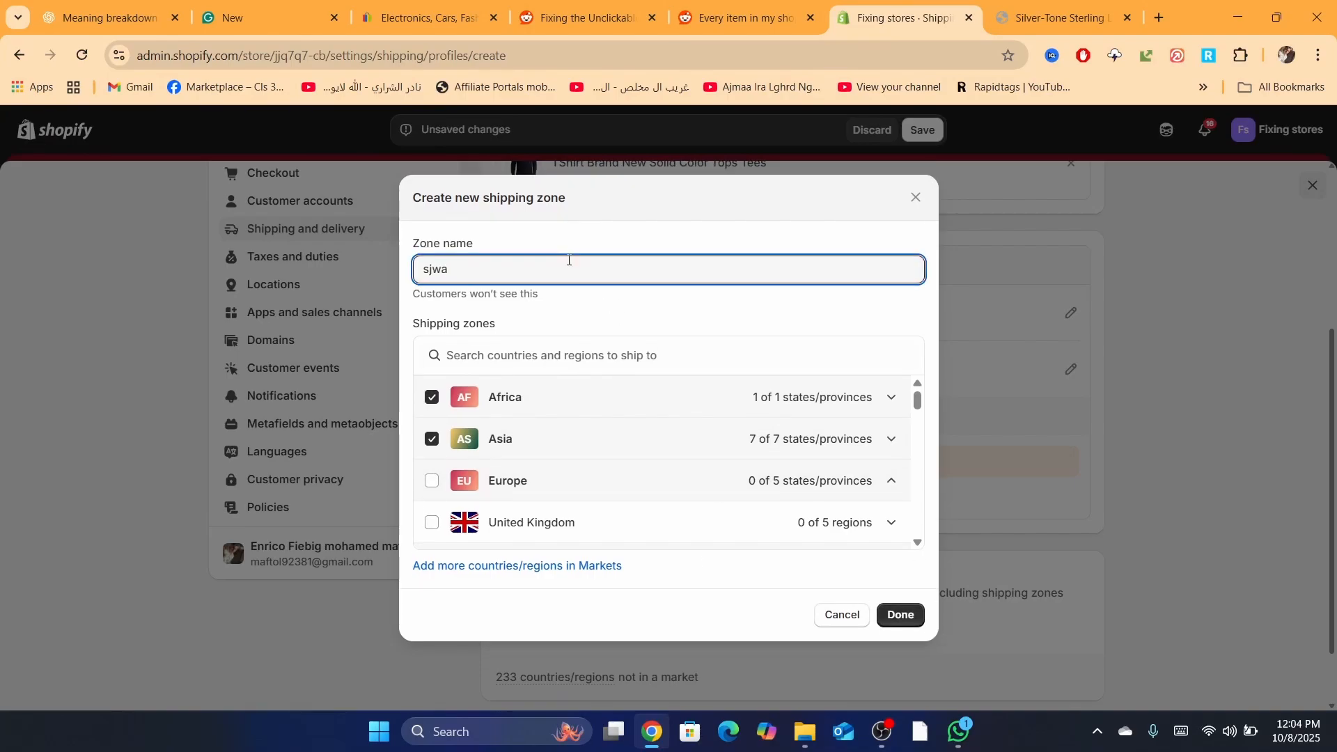
left_click(898, 616)
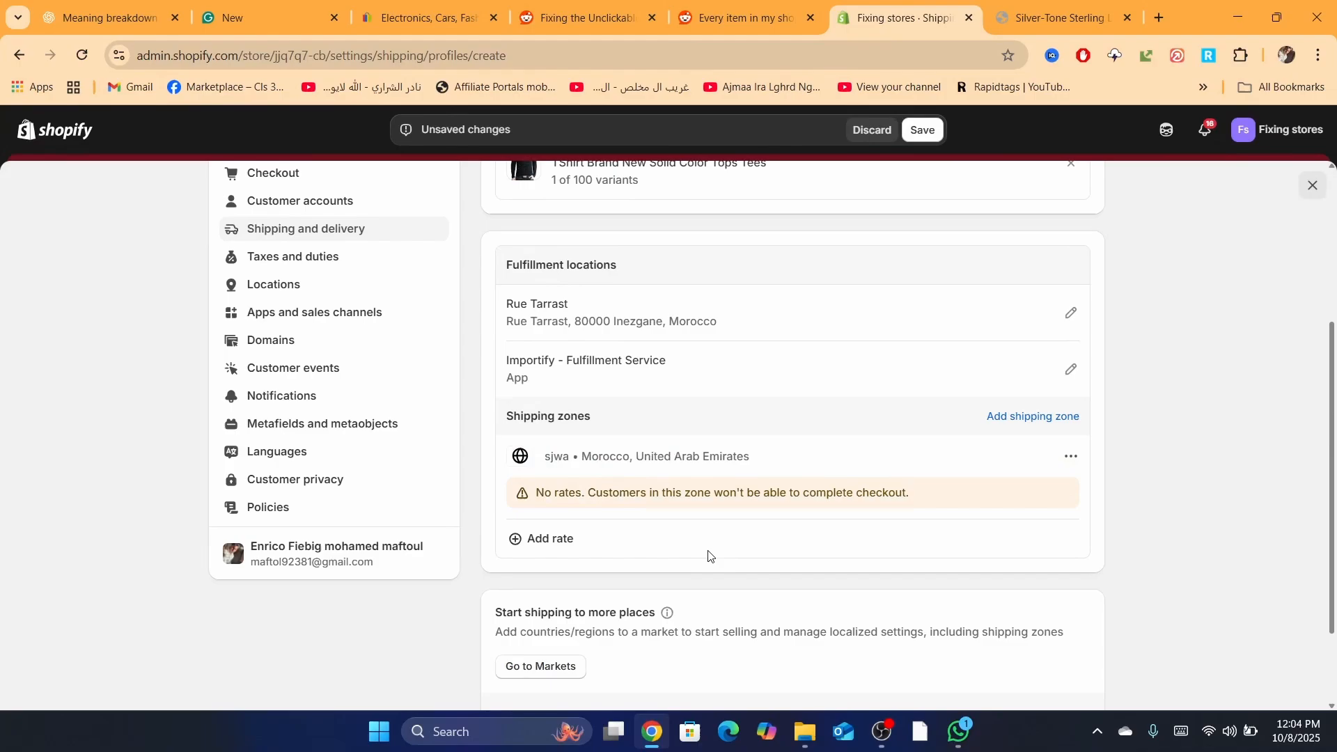
- Add a free flat rate to the sjwa zone with standerd as its name and delivery description, and save the shipping profile
left_click(560, 542)
left_click(484, 404)
type("s")
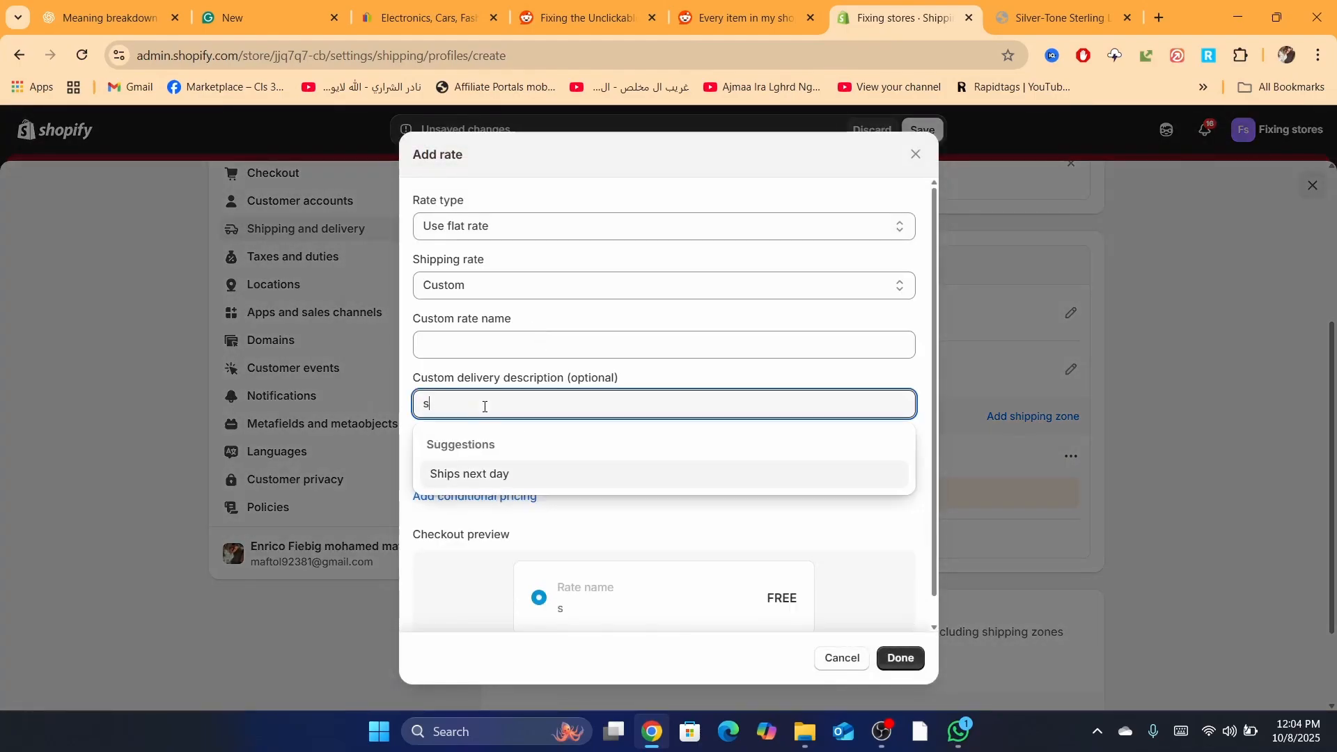
type("tanderd")
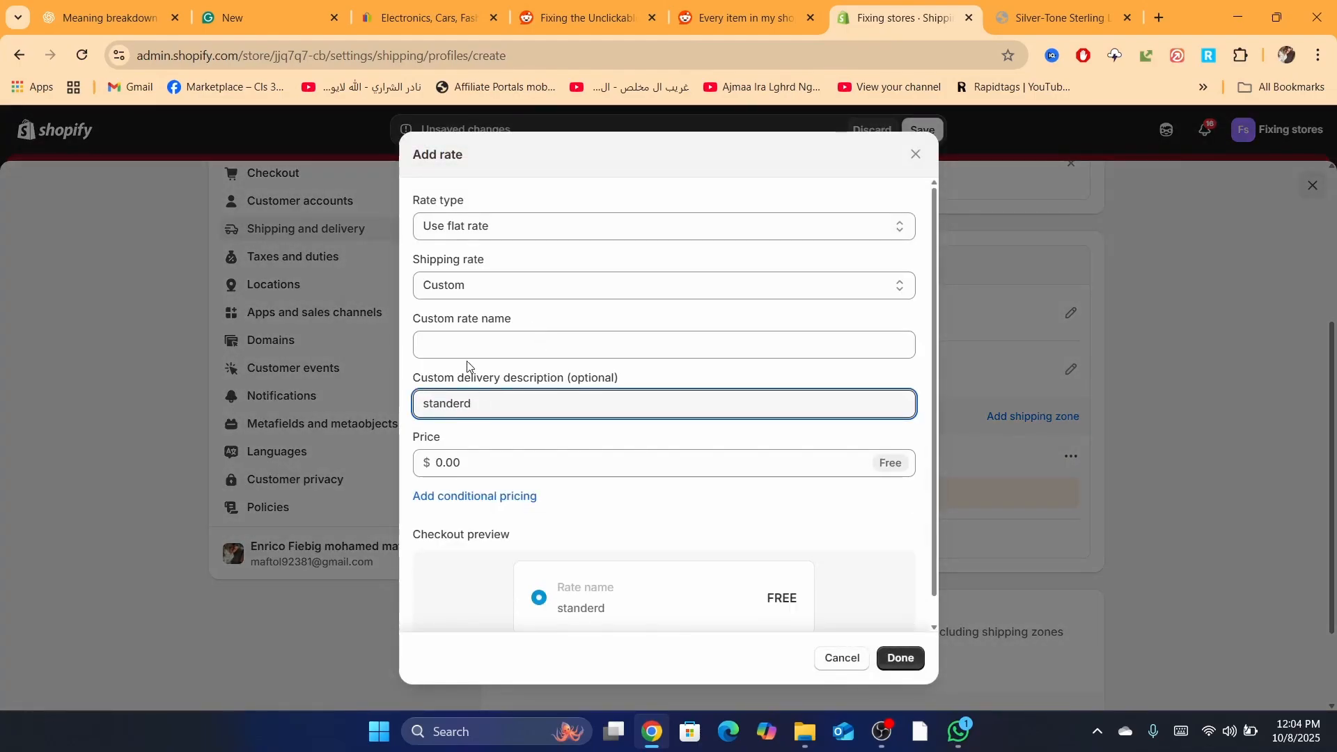
left_click(456, 343)
type("syam")
key("BackSpace")
key("BackSpace")
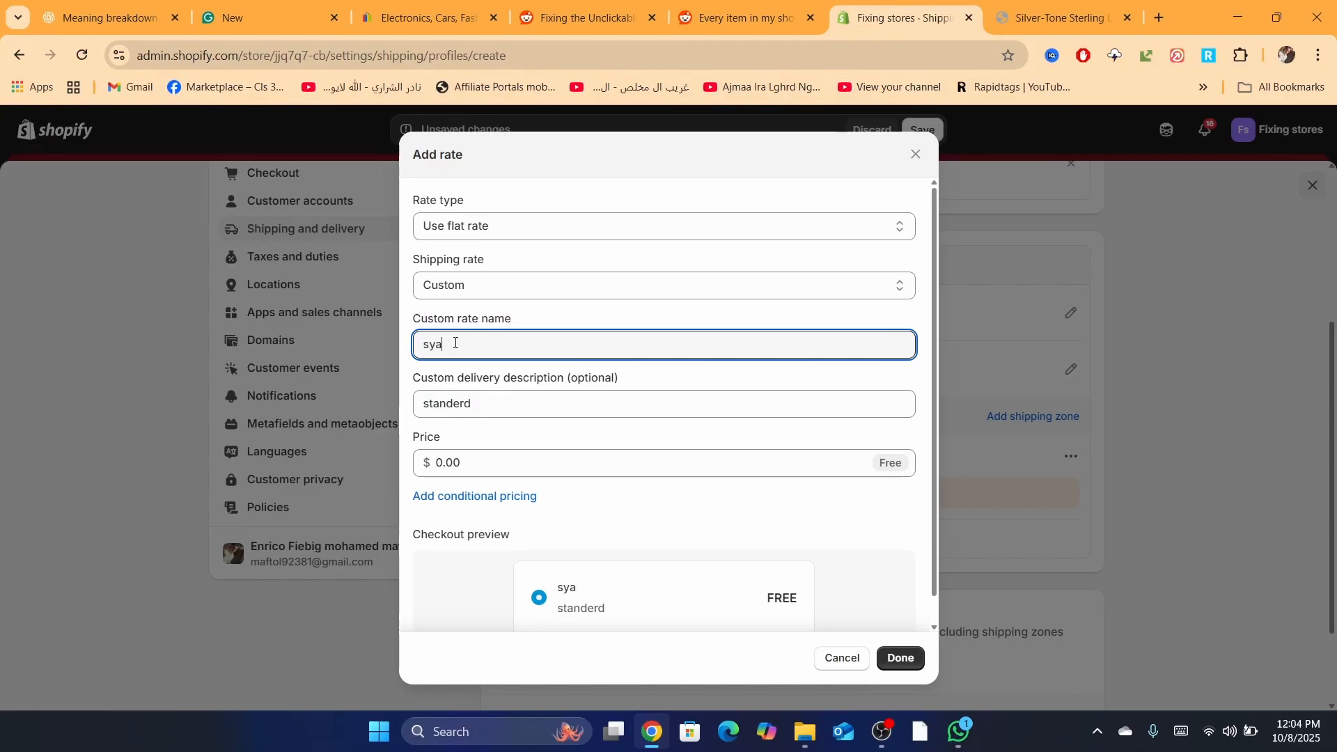
key("BackSpace")
type("yam")
key("BackSpace")
key("BackSpace")
key("BackSpace")
type("tanderd")
left_click(898, 657)
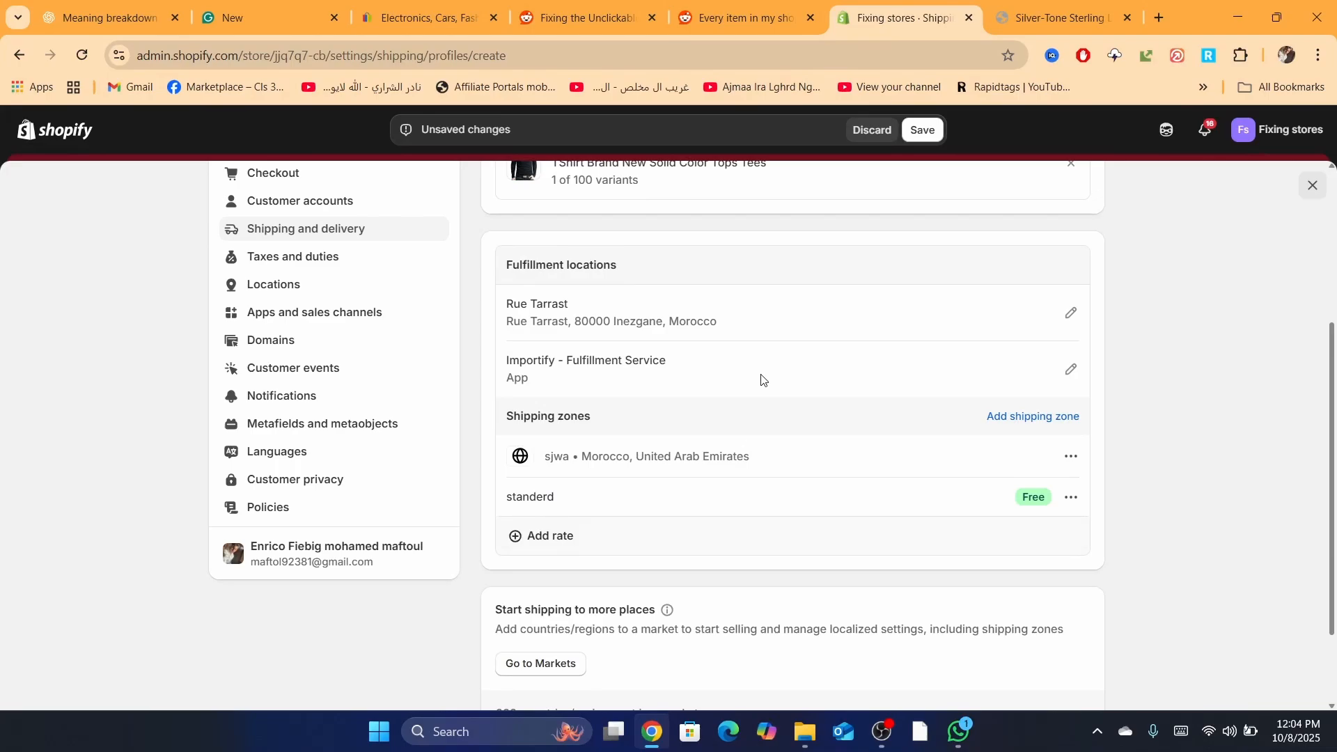
left_click(923, 131)
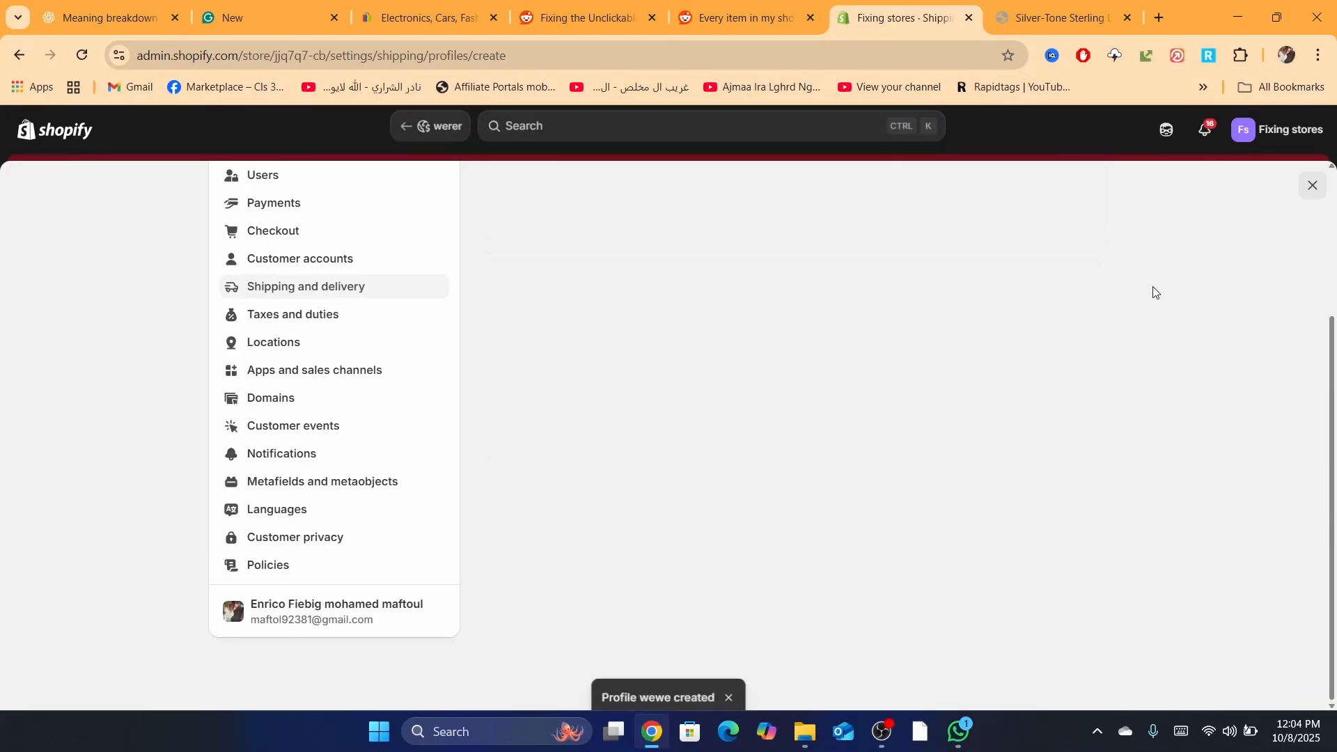
- Open the channel owner's Instagram profile in place of the ring's storefront page and enlarge the account name
left_click(1062, 18)
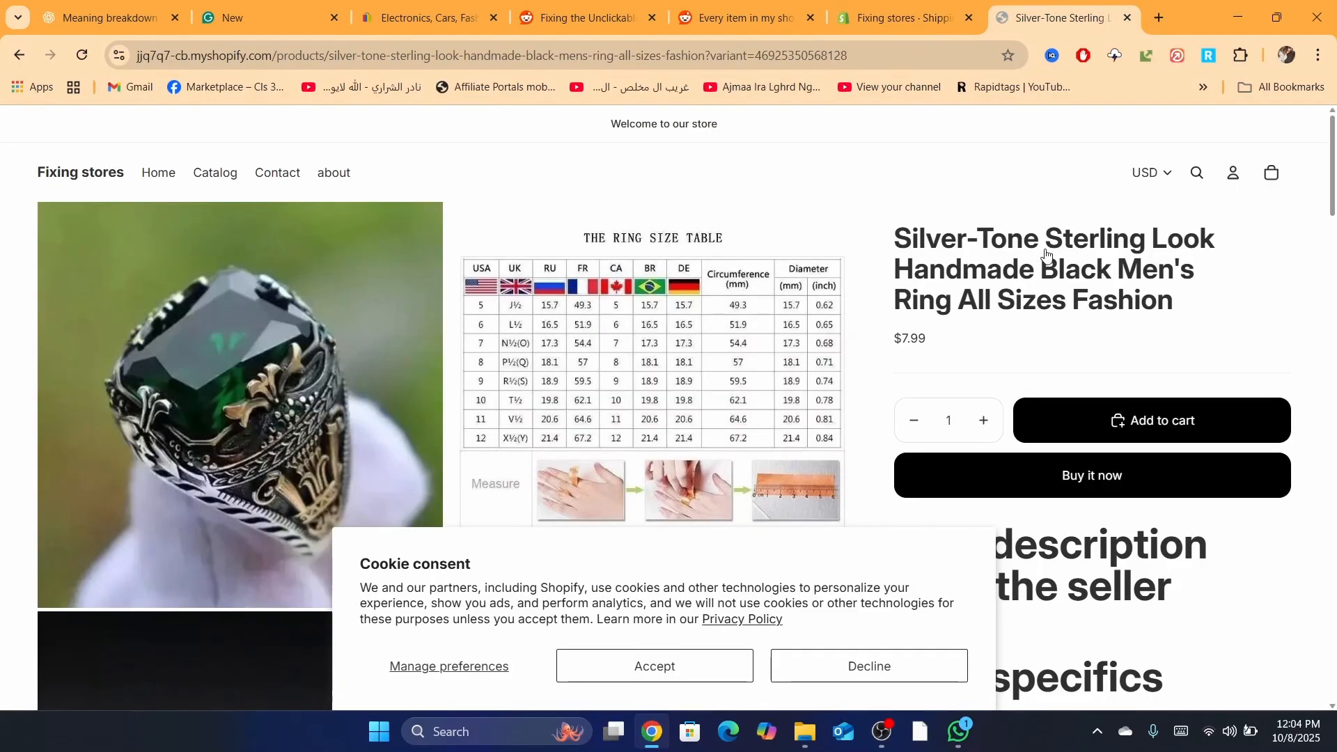
left_click(869, 49)
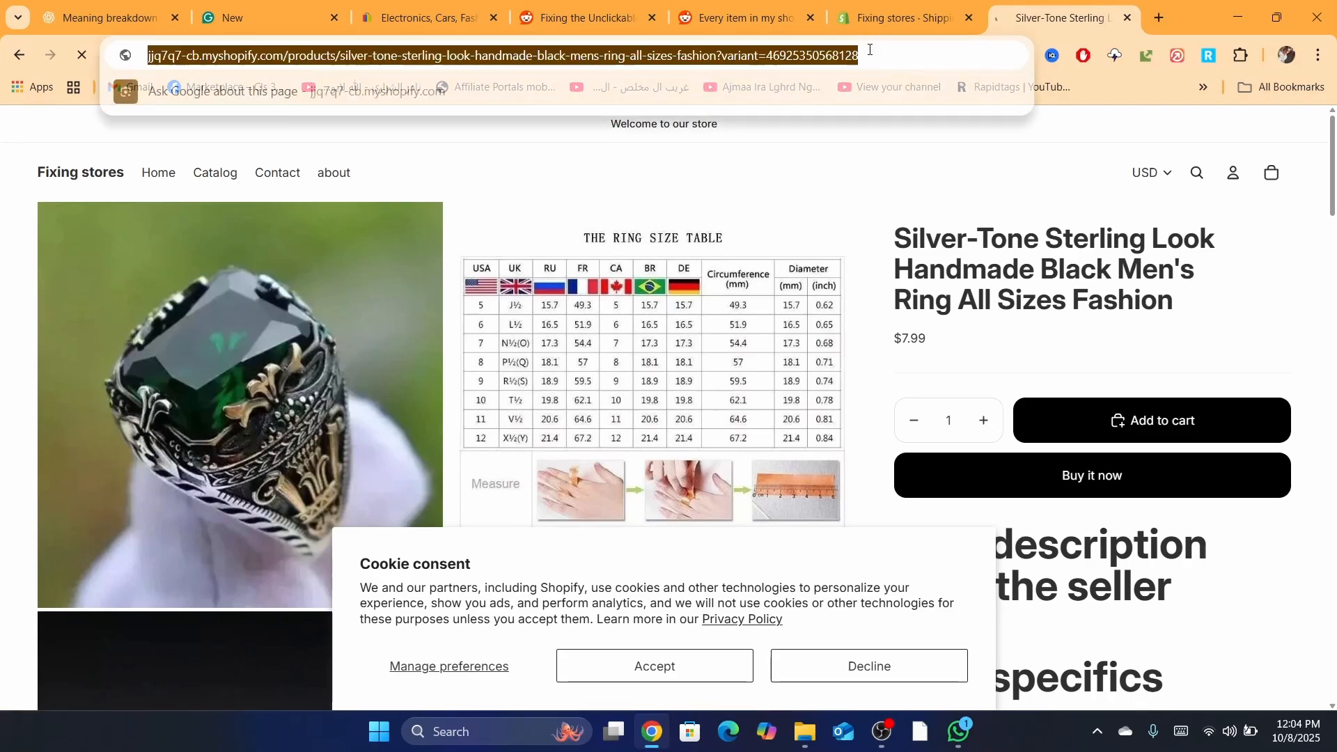
type("in")
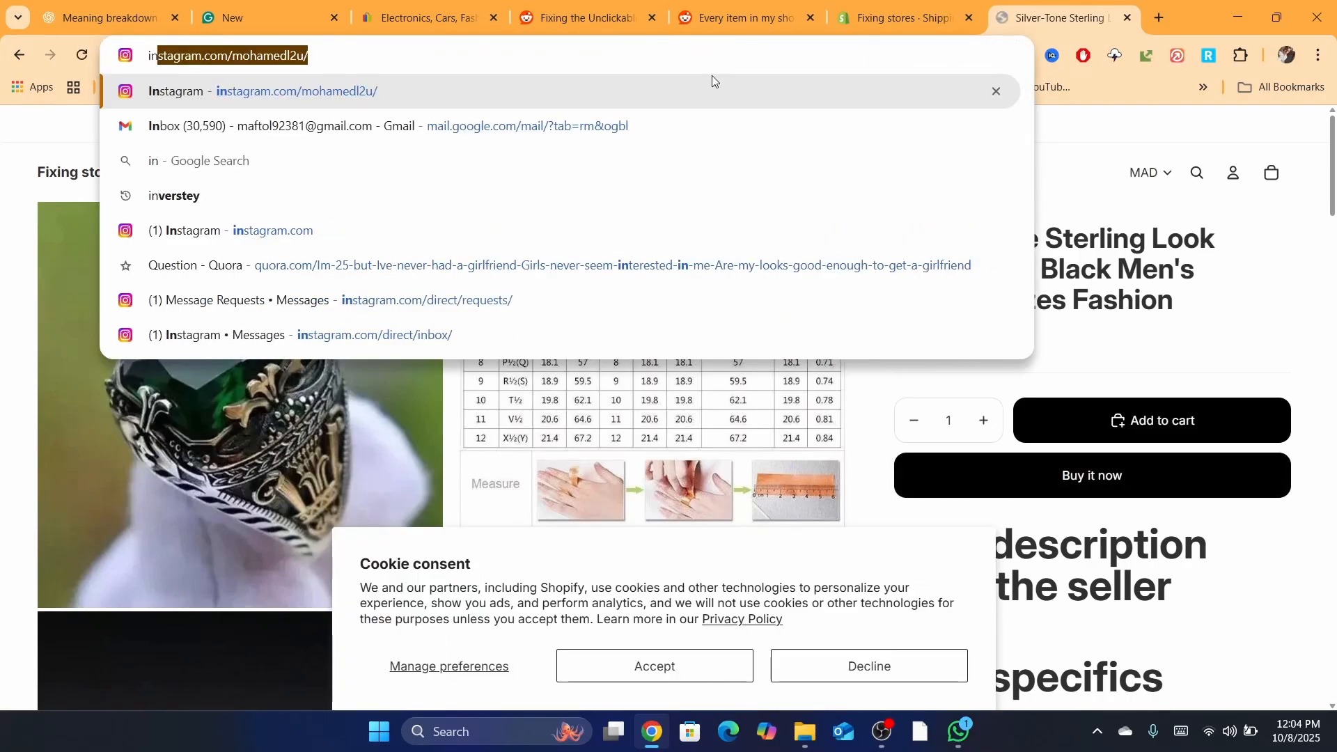
key("Return")
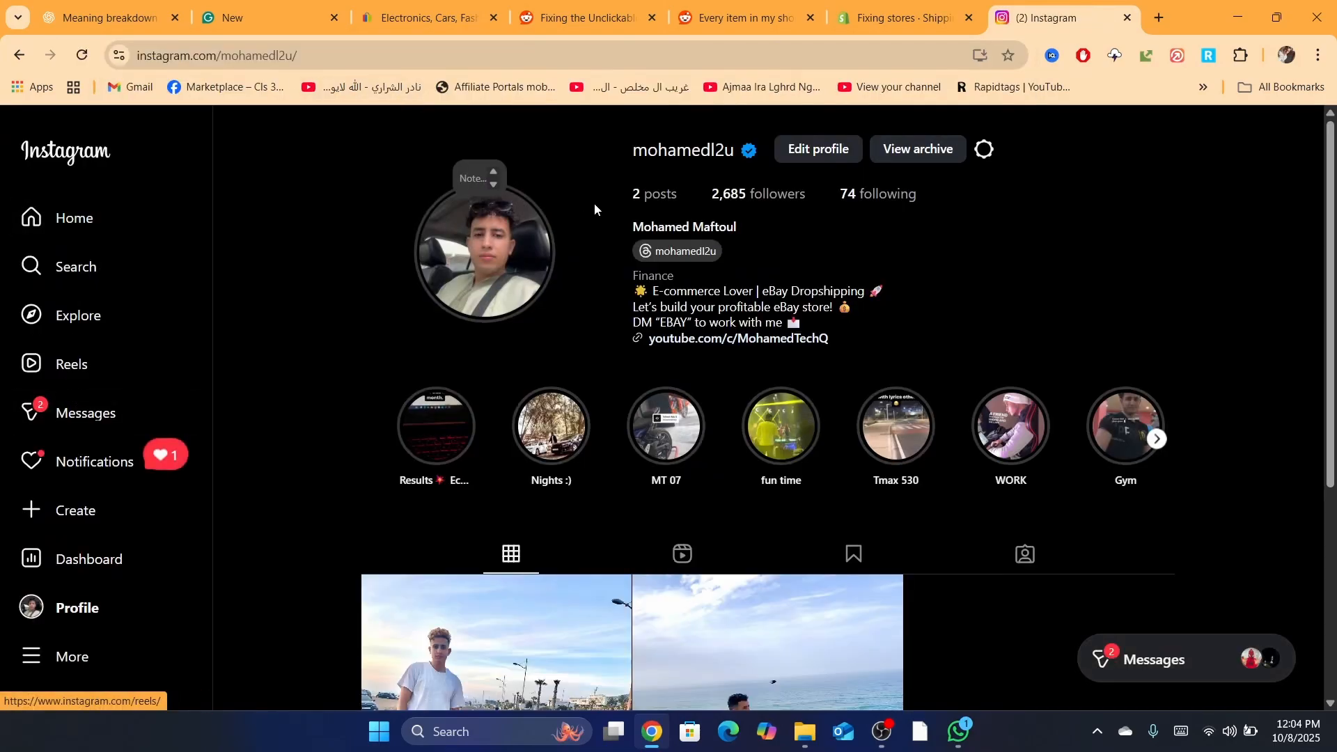
scroll(698, 128, "up", 5)
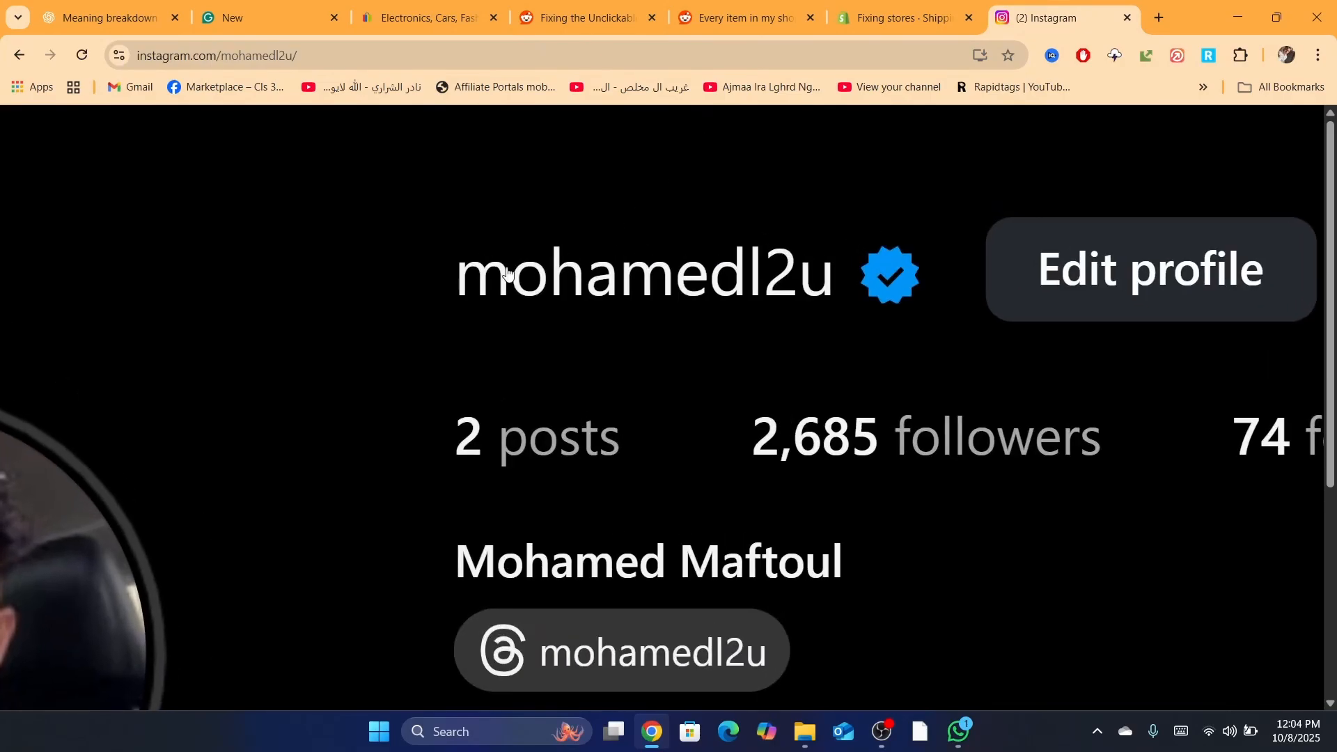